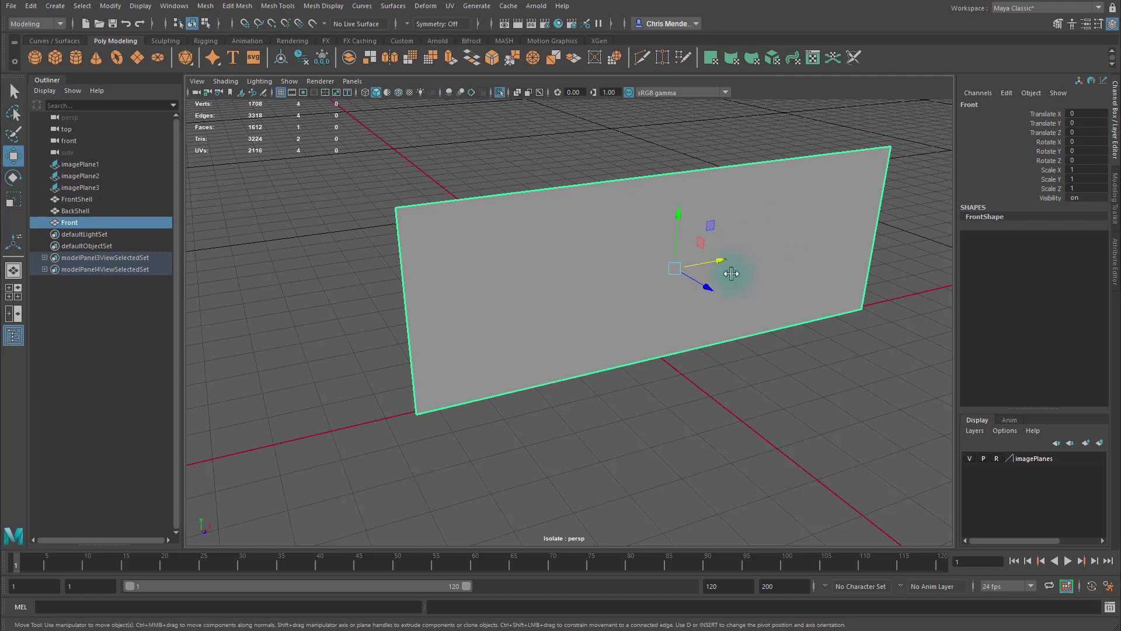
Multi-Cut two horizontal and two vertical edge loops across the Front plate, framing the Select/Start button recess in the front view.
key("space")
scroll(415, 430, "up", 3)
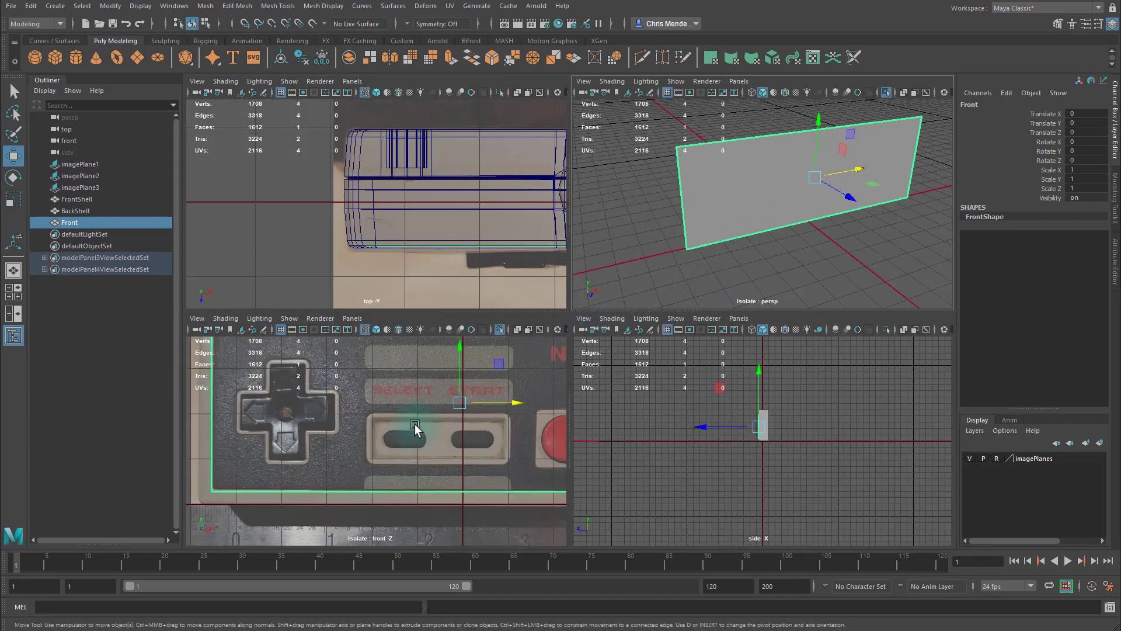
key("space")
key("ctrl+shift+x")
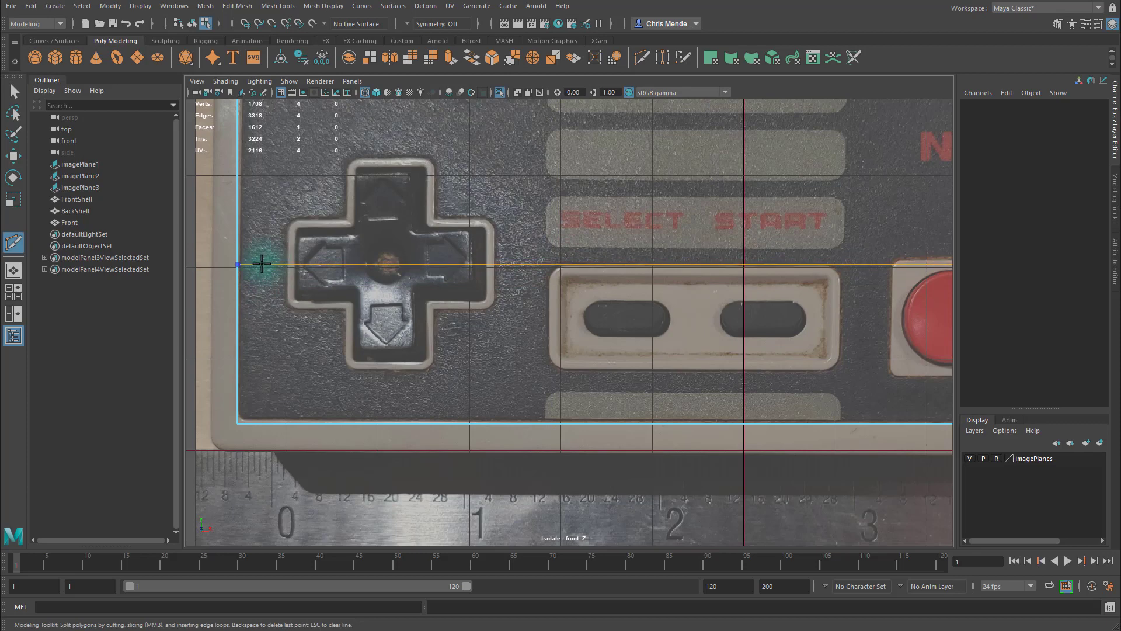
left_click(264, 262, "ctrl")
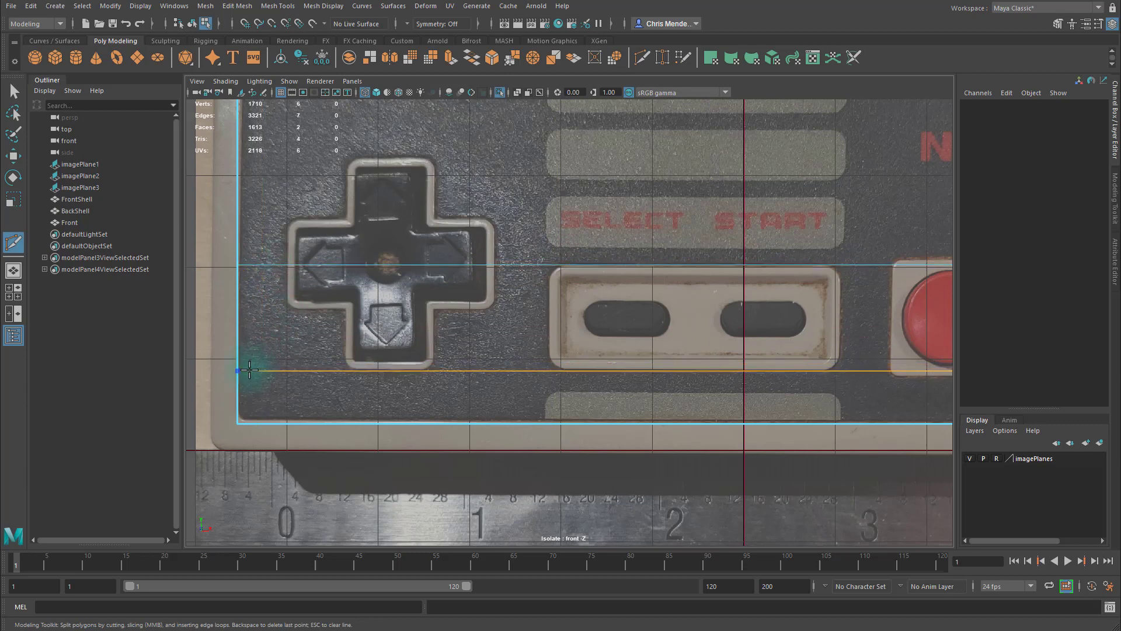
left_click(274, 369, "ctrl")
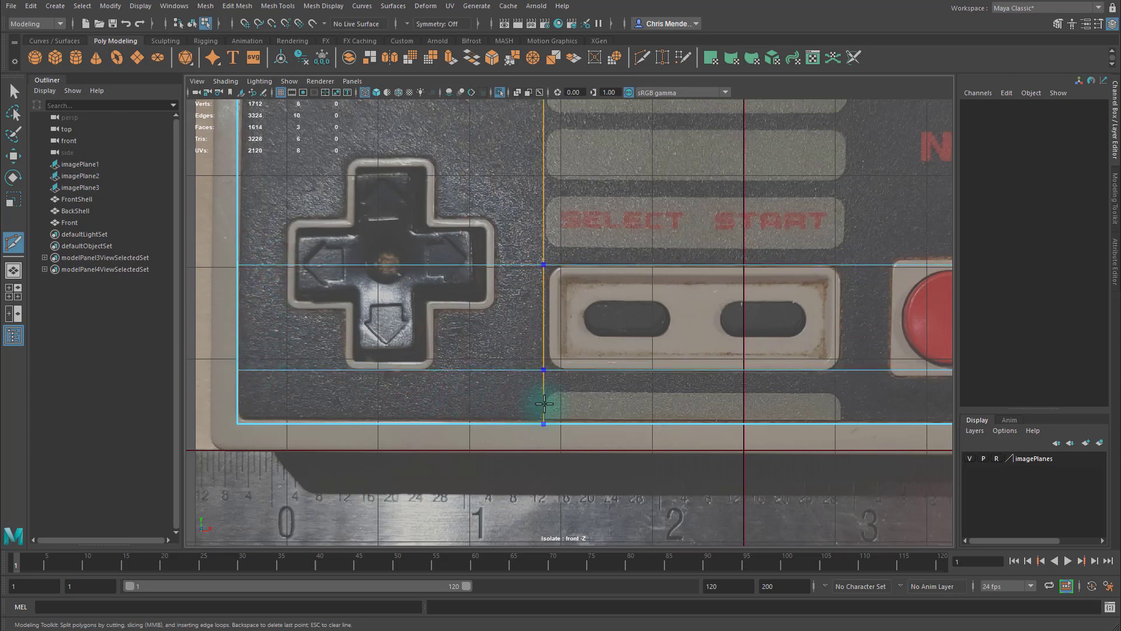
left_click(549, 403, "ctrl")
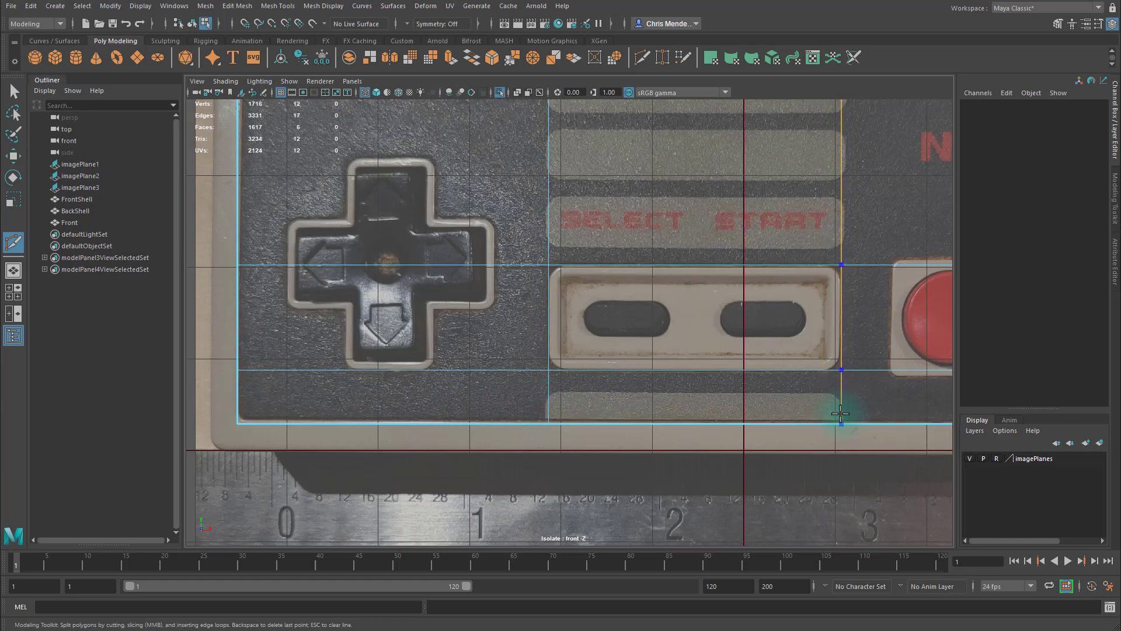
left_click(840, 414, "ctrl")
left_click(841, 265)
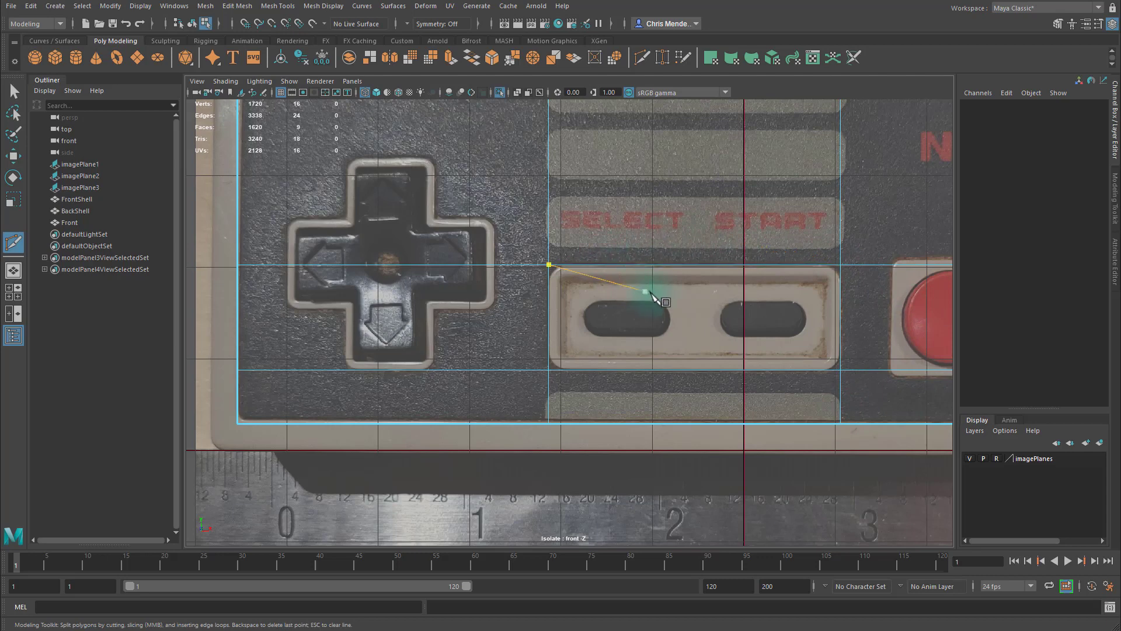
Select the framed face over the Select/Start recess and extrude it by a small thickness.
key("q")
left_click(630, 301)
key("ctrl+e")
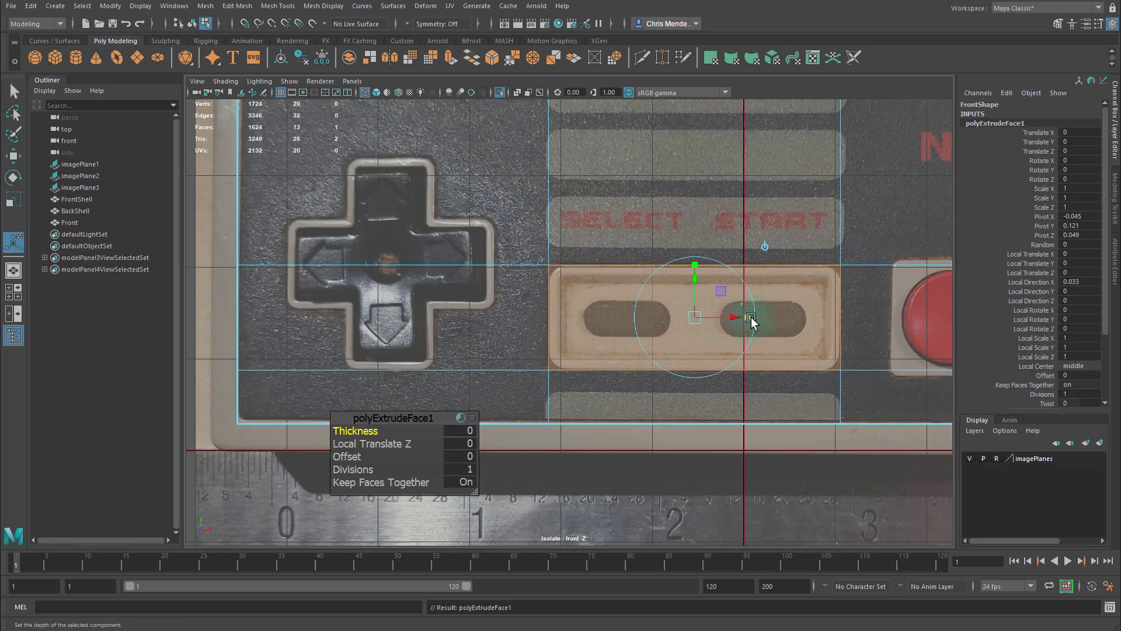
key("space")
left_click(826, 213)
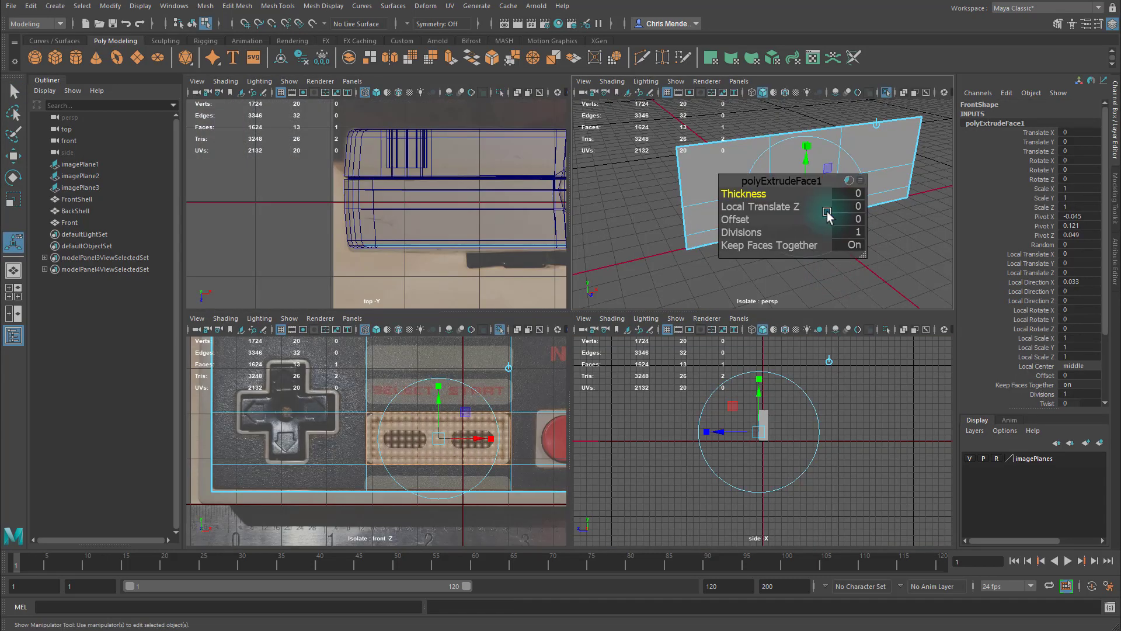
left_click_drag(827, 210, 847, 194)
Select the four short corner edges of the extruded Select/Start face and bevel them.
right_click_drag(768, 195, 926, 236, "alt")
middle_click_drag(927, 235, 887, 209, "alt")
left_click_drag(886, 210, 820, 199, "alt")
right_click_drag(753, 188, 757, 164)
left_click(753, 175)
left_click_drag(866, 191, 688, 179, "alt")
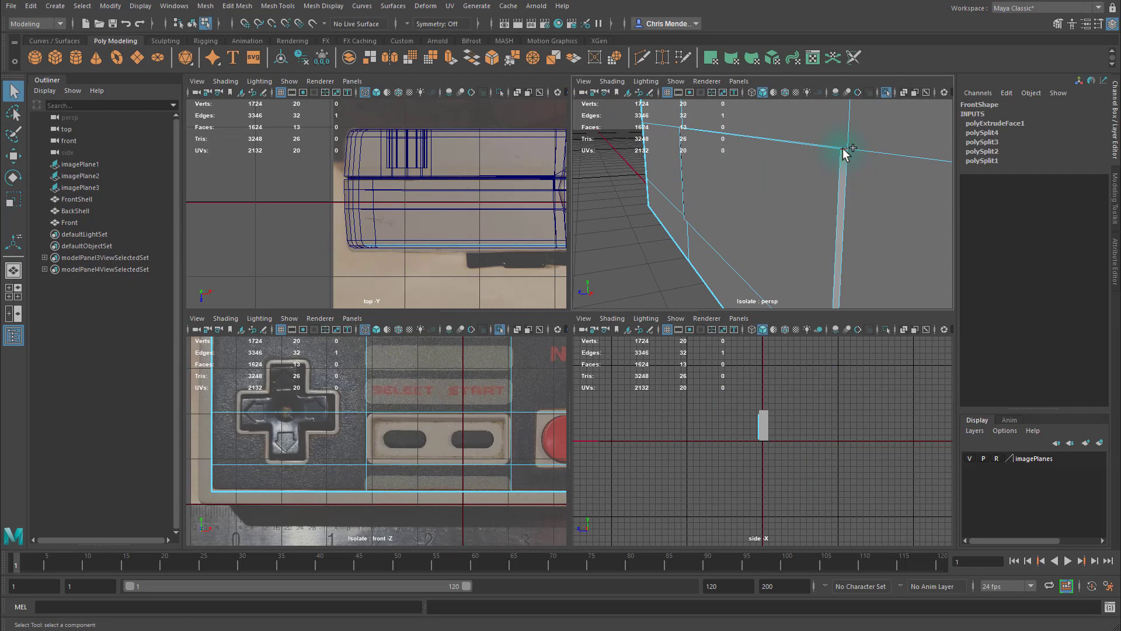
left_click_drag(843, 157, 899, 170, "alt")
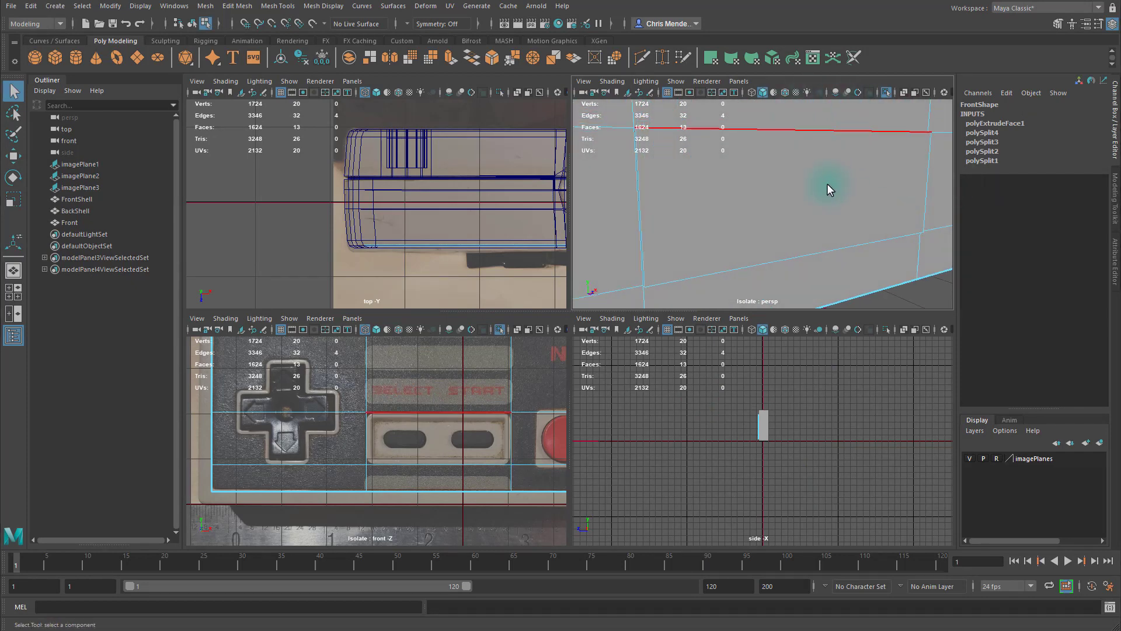
key("space")
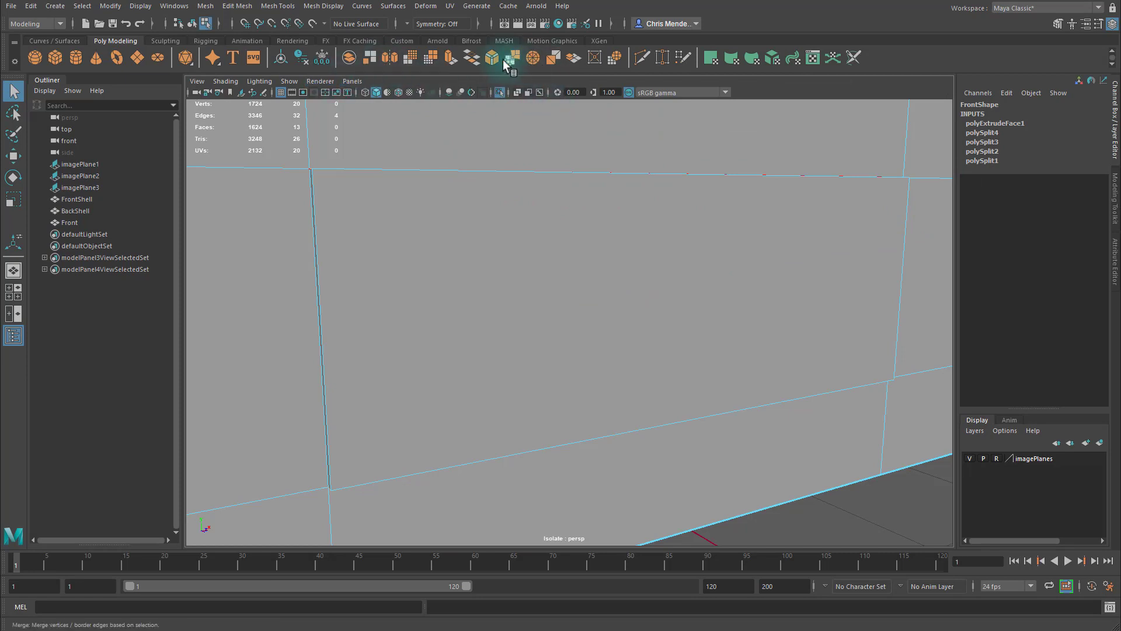
left_click(494, 62)
Set the corner bevel to 3 segments with a fraction of 0.33, matching the reference recess corners.
key("space")
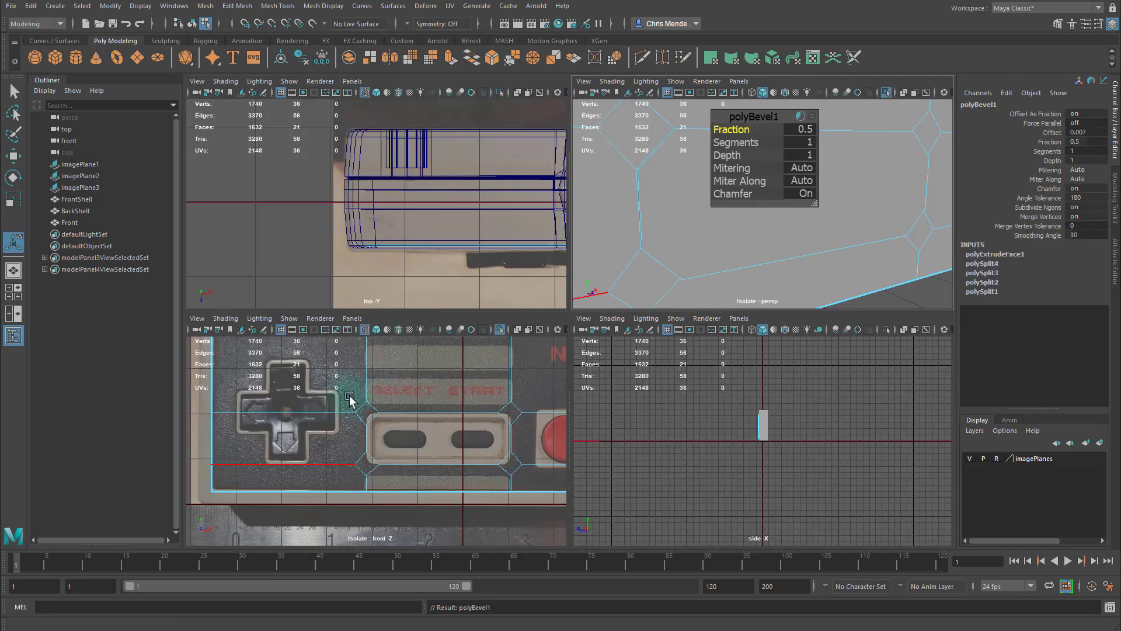
key("space")
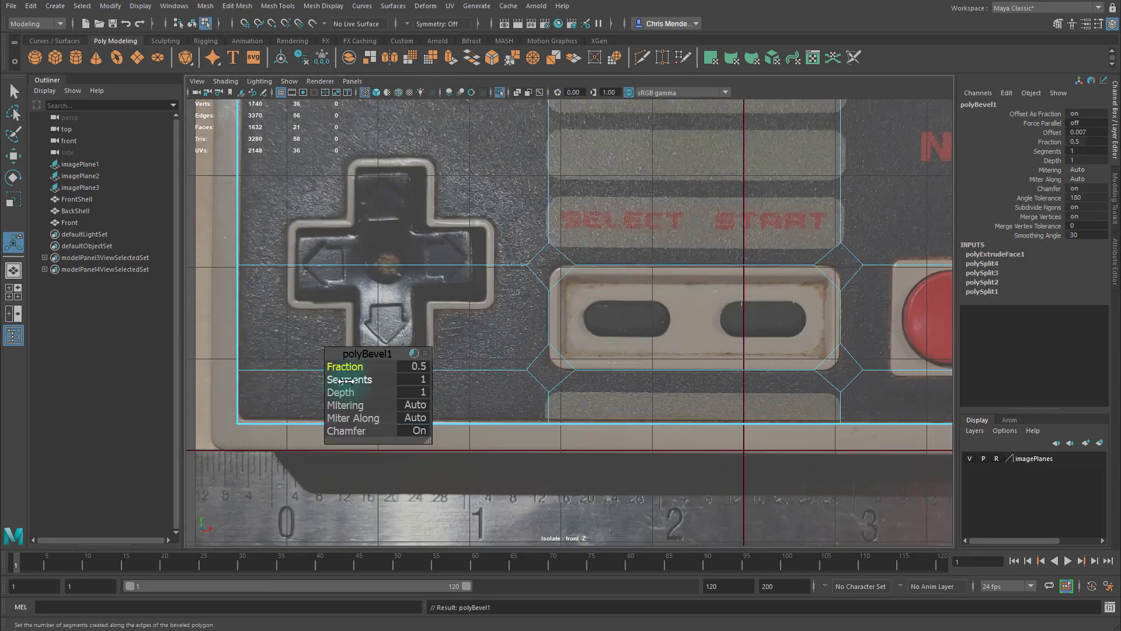
left_click_drag(349, 366, 450, 379)
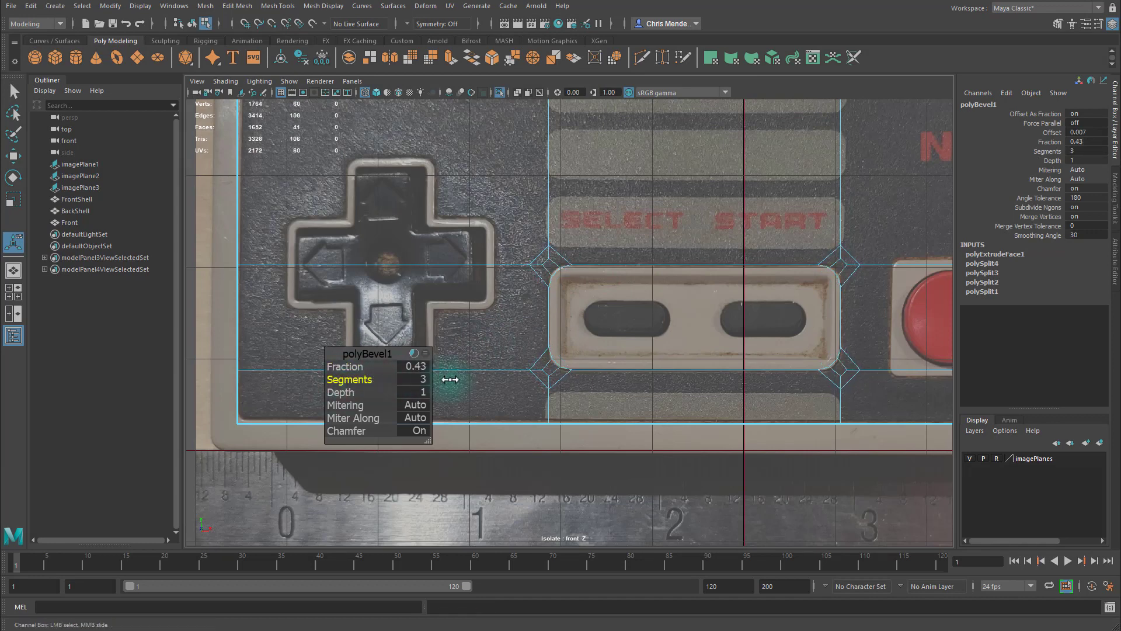
left_click_drag(346, 365, 345, 364)
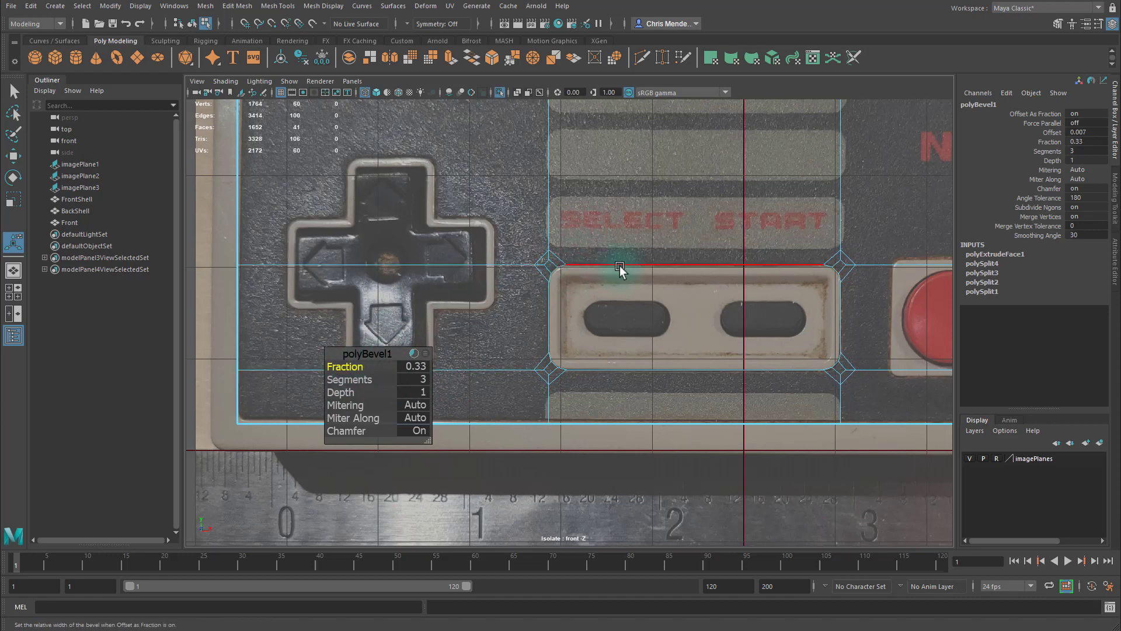
Multi-Cut an edge from the recess's upper-left rounded corner straight up to the plate's top edge.
key("space")
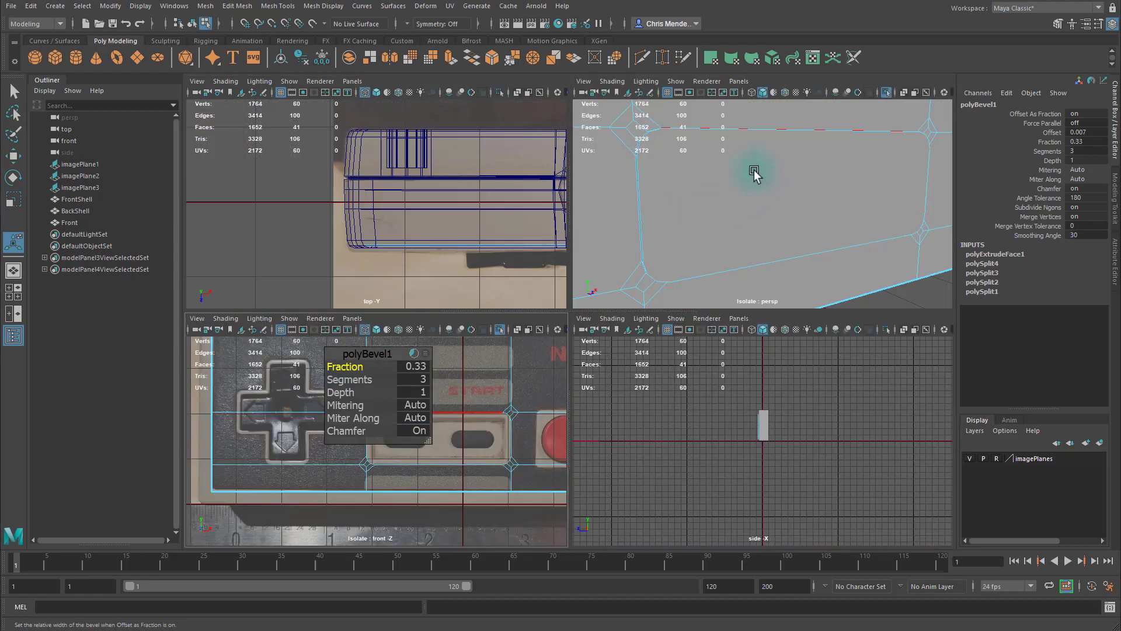
mouse_move(755, 175)
left_mouse_down("alt")
mouse_move(760, 203)
mouse_move(753, 193)
left_mouse_up("alt")
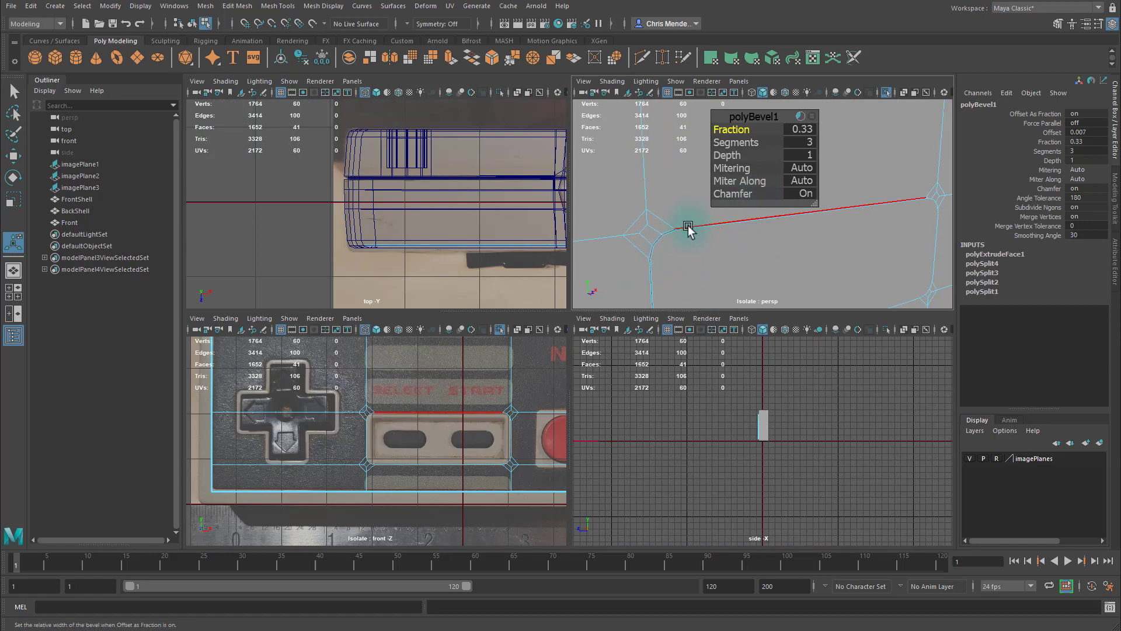
key("ctrl+shift+x")
left_click_drag(695, 232, 720, 221, "alt")
scroll(717, 221, "down", 3)
middle_click_drag(725, 256, 732, 202, "alt")
right_click_drag(730, 224, 751, 226, "alt")
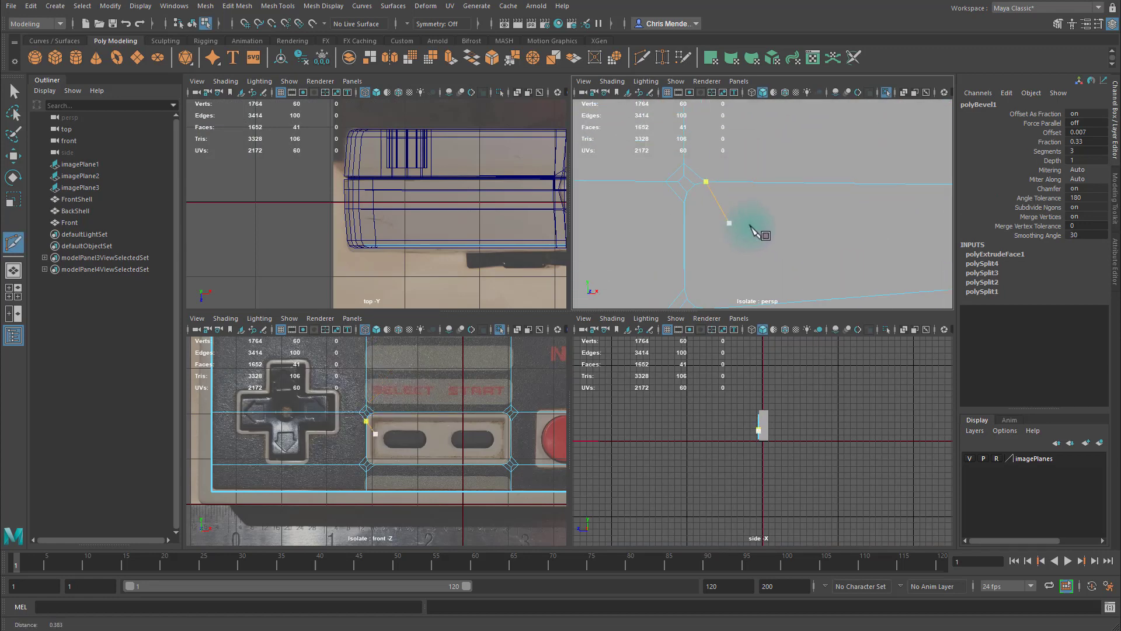
left_click_drag(733, 205, 686, 213, "alt")
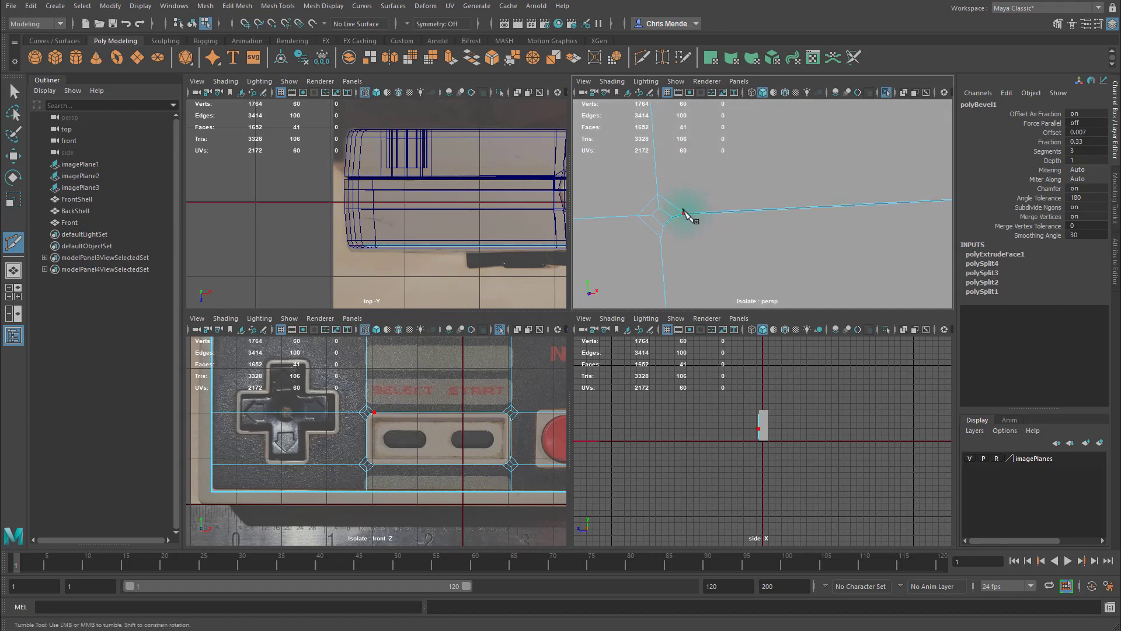
left_click(683, 211)
middle_click_drag(703, 177, 703, 192, "alt")
right_click_drag(759, 185, 727, 173, "alt")
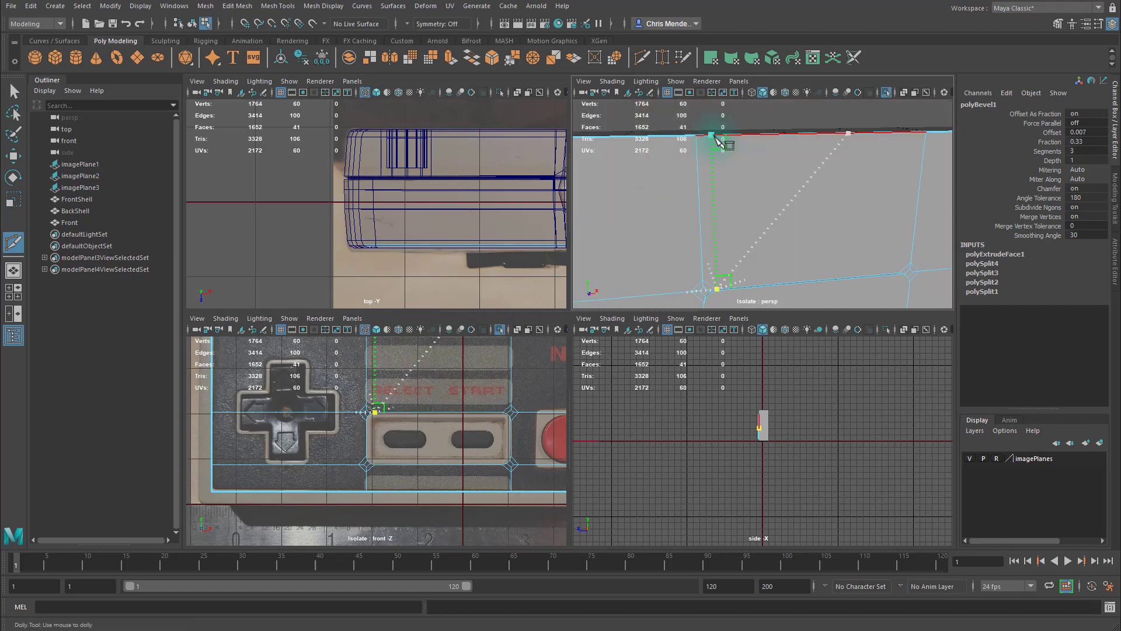
left_click(711, 135)
Cut an edge from the recess's upper-left rounded corner across to the plate's left edge.
key("space")
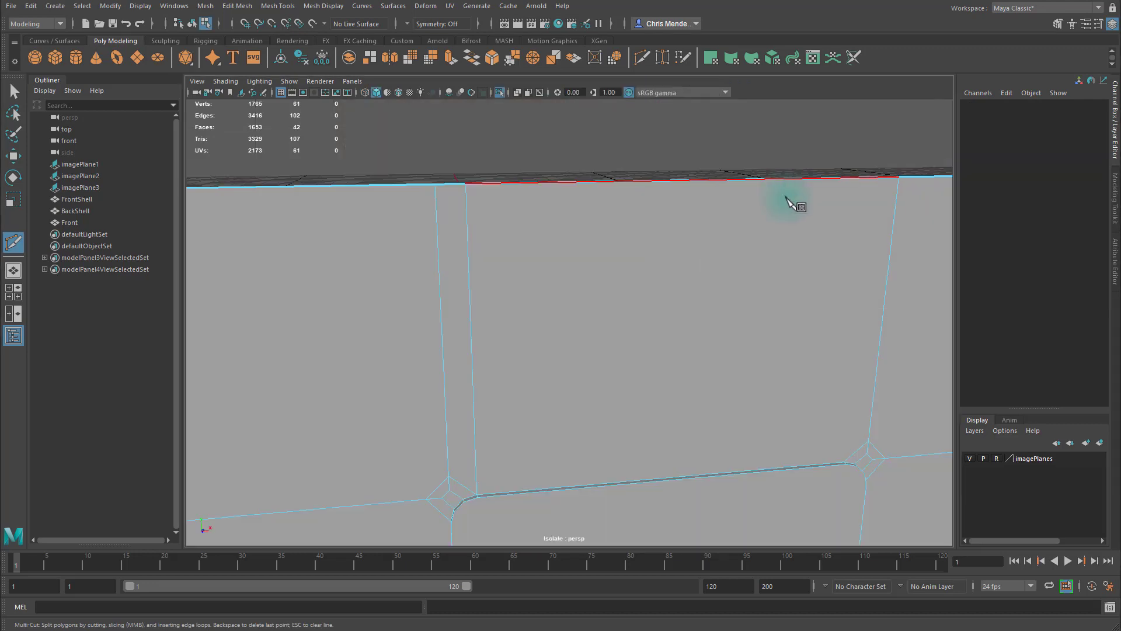
right_click_drag(759, 305, 707, 310, "alt")
middle_click_drag(692, 306, 758, 211, "alt")
left_click(634, 294)
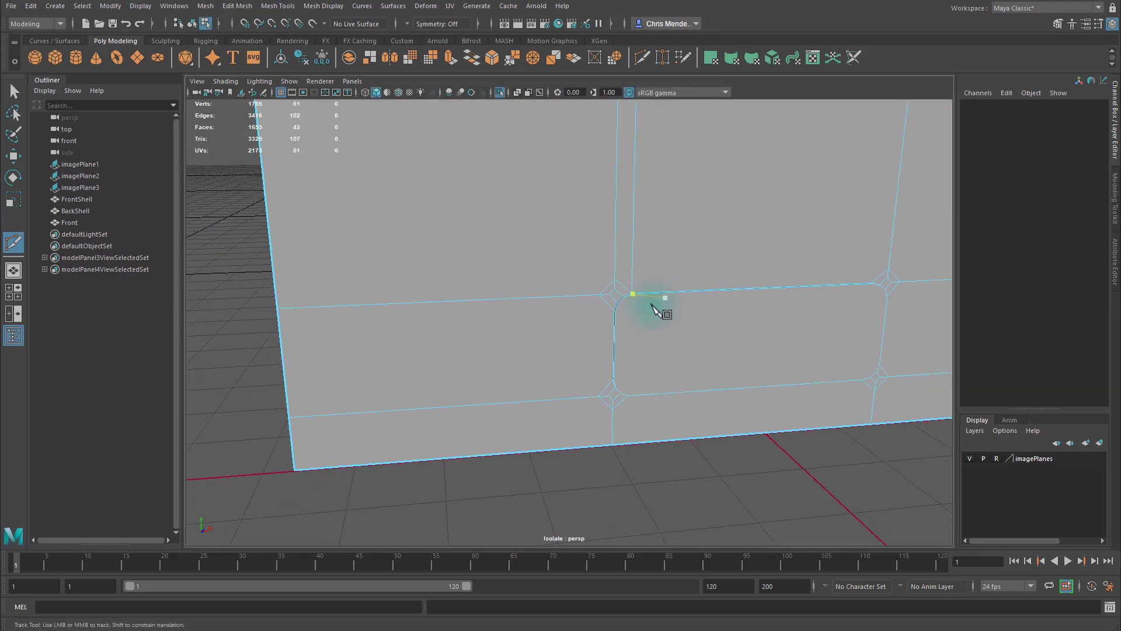
left_click(614, 313)
right_click_drag(573, 323, 603, 328, "alt")
left_click_drag(603, 329, 645, 302, "alt")
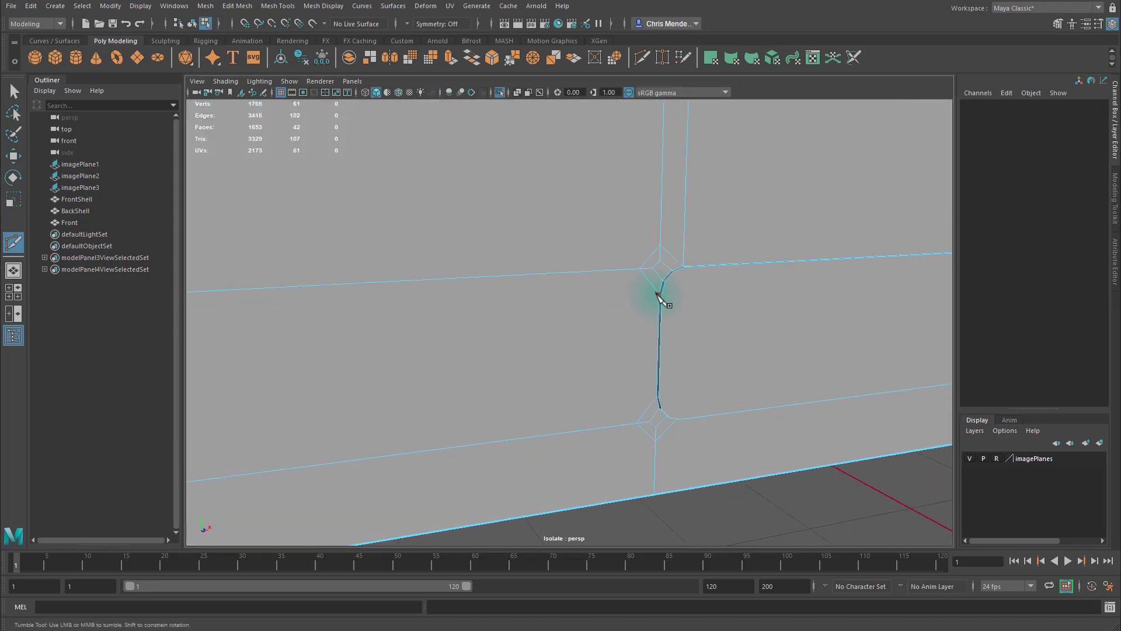
middle_click_drag(659, 295, 749, 295, "alt")
right_click_drag(750, 295, 698, 292, "alt")
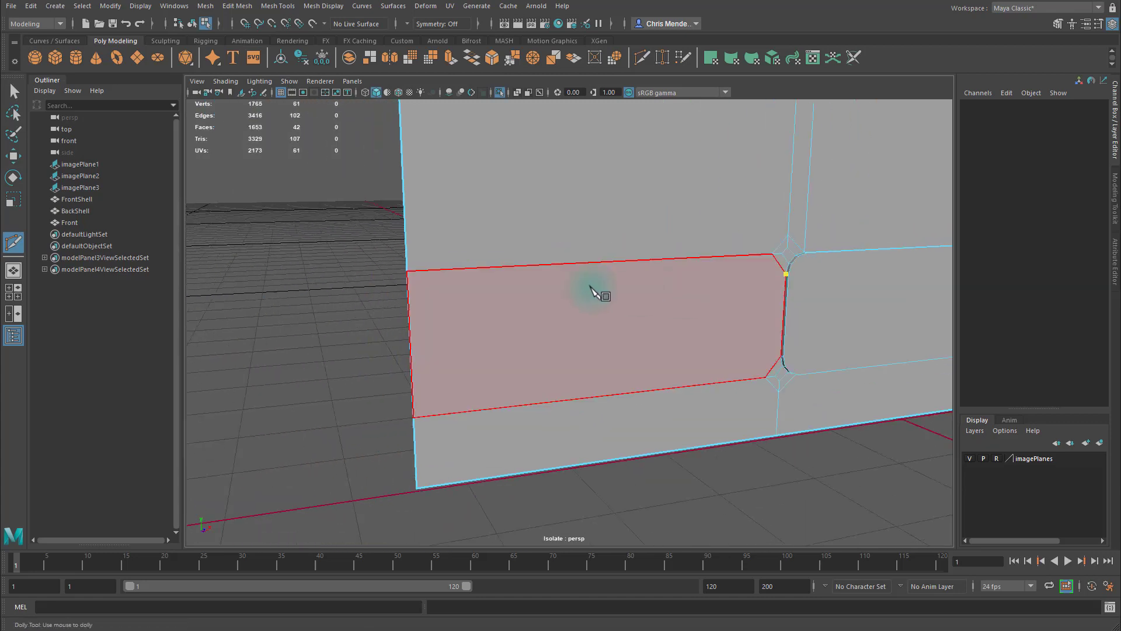
left_click(409, 296)
right_click(489, 309)
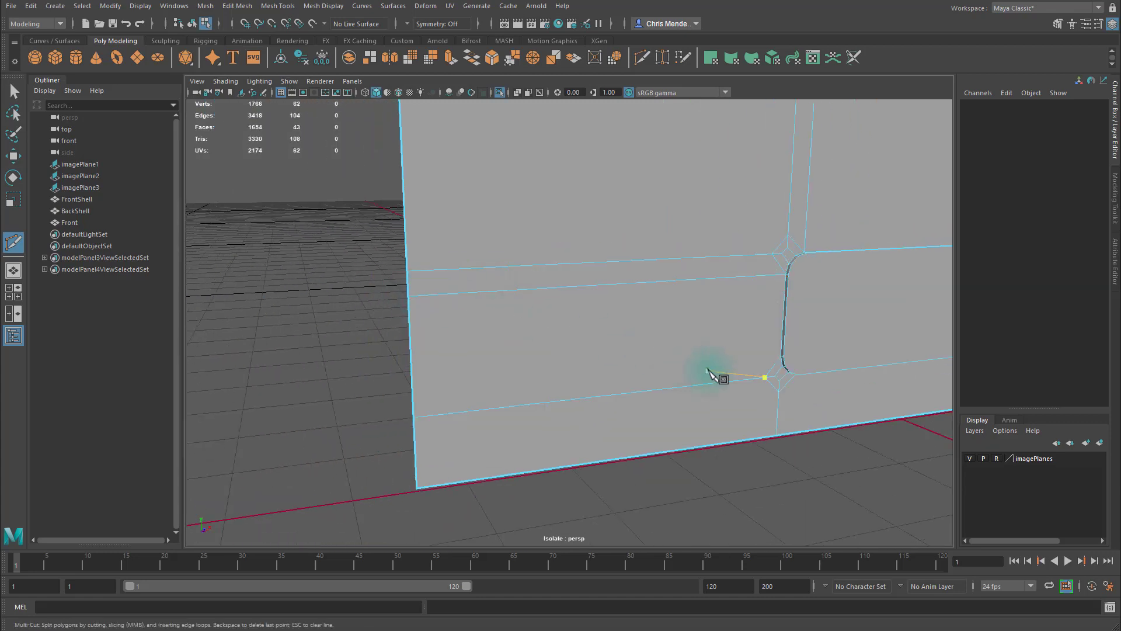
Cut an edge from the recess's lower-left rounded corner across to the plate's left edge.
middle_click_drag(708, 369, 653, 366, "alt")
left_click_drag(653, 367, 680, 362, "alt")
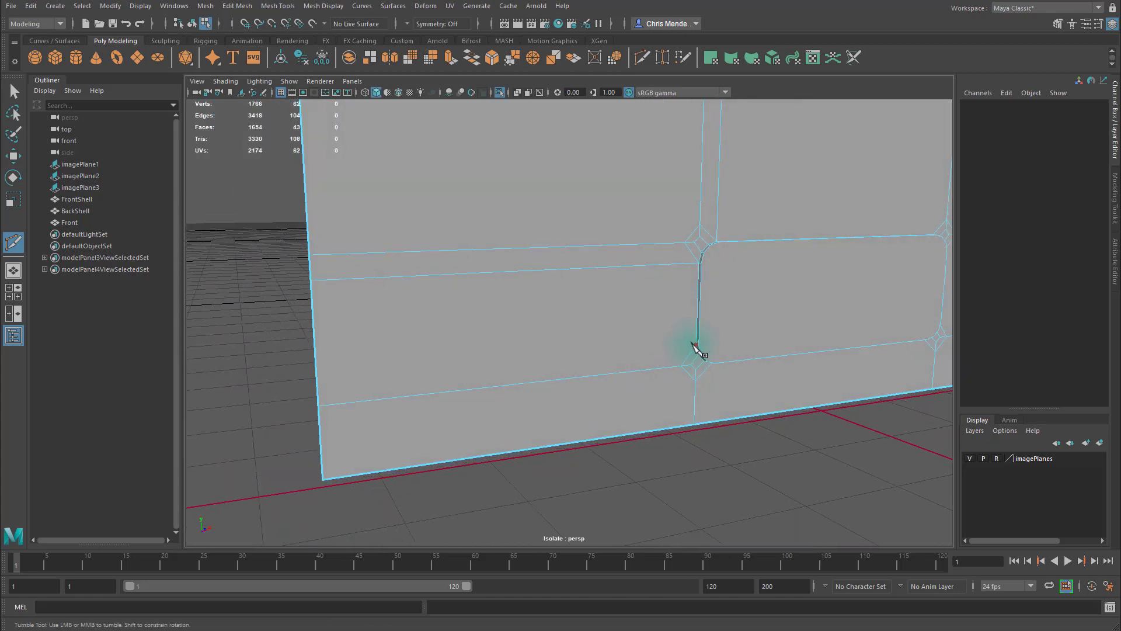
left_click(697, 346)
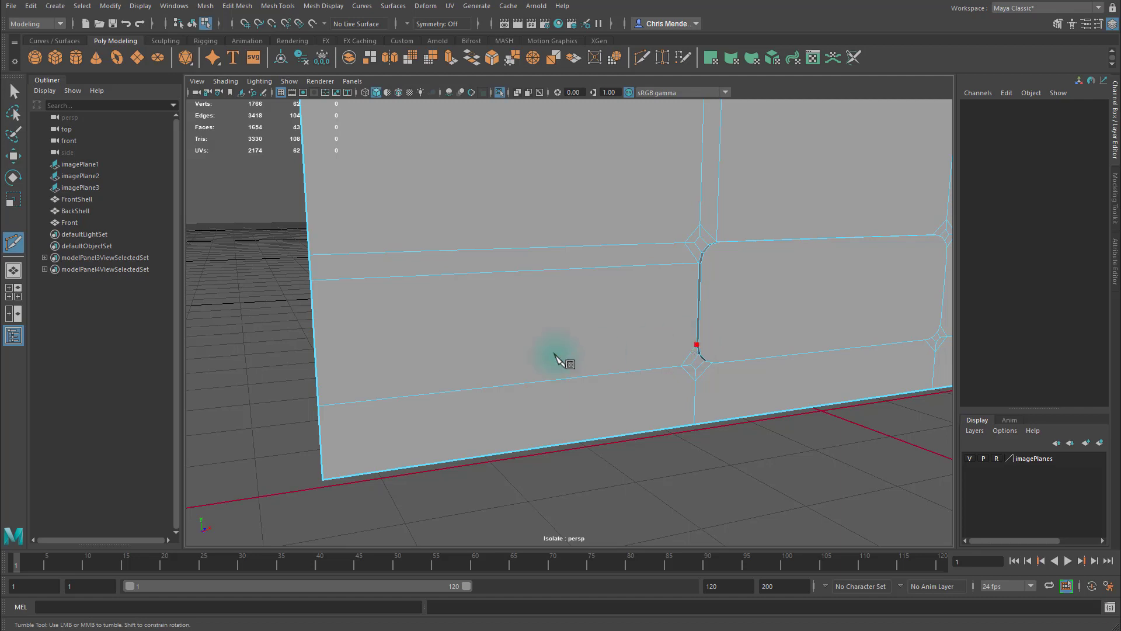
left_click(316, 376)
right_click(622, 388)
Cut an edge from the recess's lower-left rounded corner straight down to the plate's bottom edge.
left_click_drag(692, 397, 664, 371, "alt")
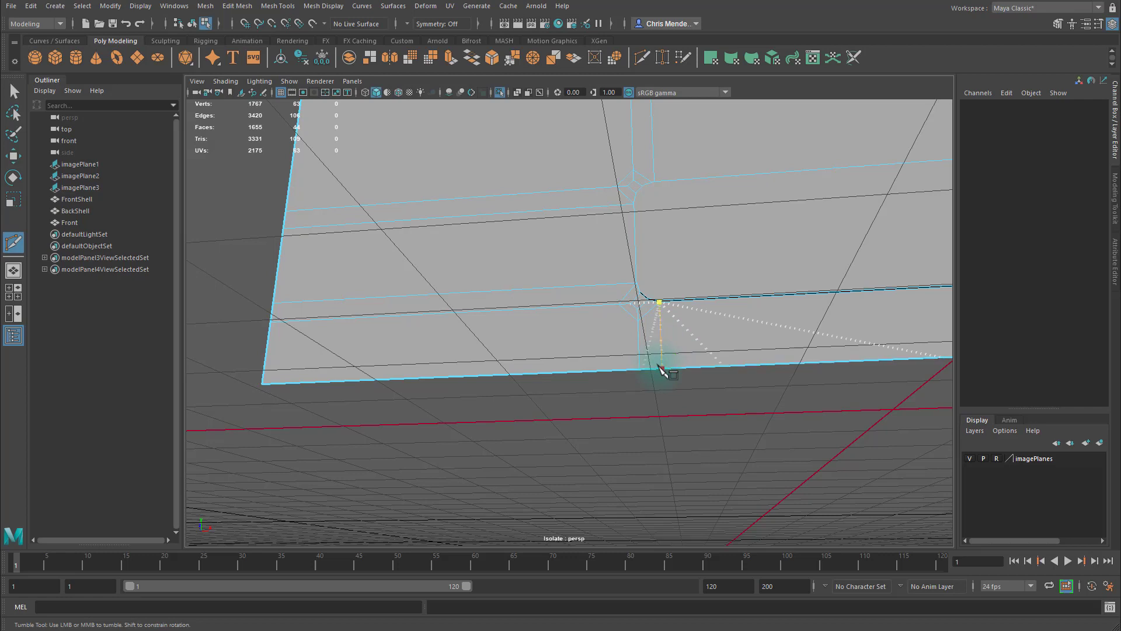
left_click(660, 366)
right_click(627, 351)
left_click_drag(630, 329, 646, 353, "alt")
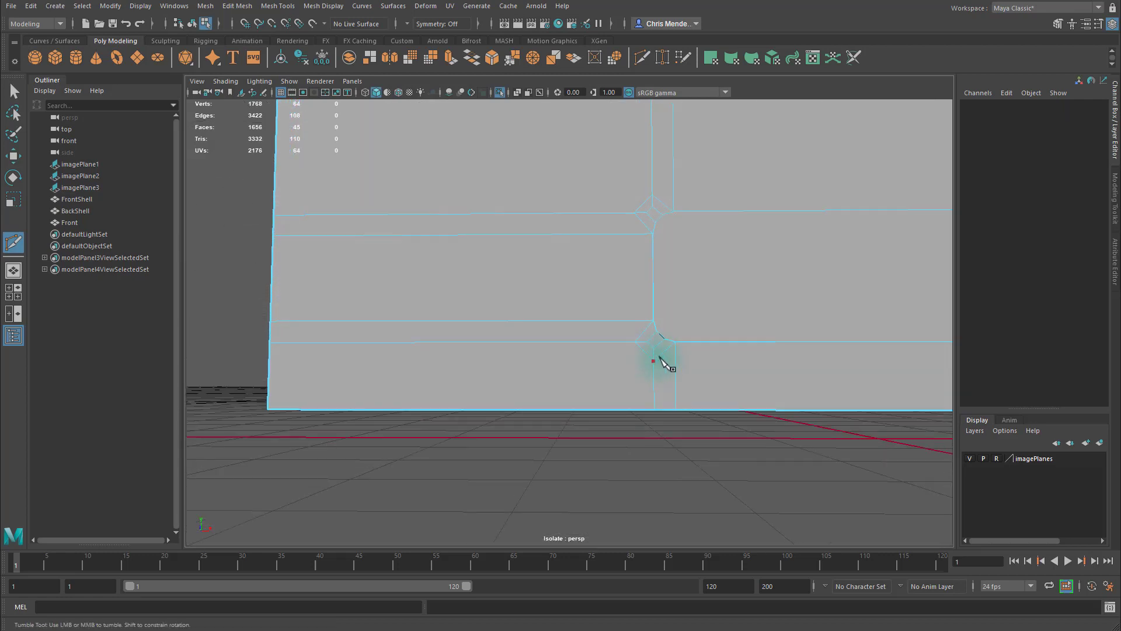
Cut an edge from the recess's upper-right rounded corner straight up to the plate's top edge.
middle_click_drag(719, 253, 450, 334, "alt")
left_click(637, 324)
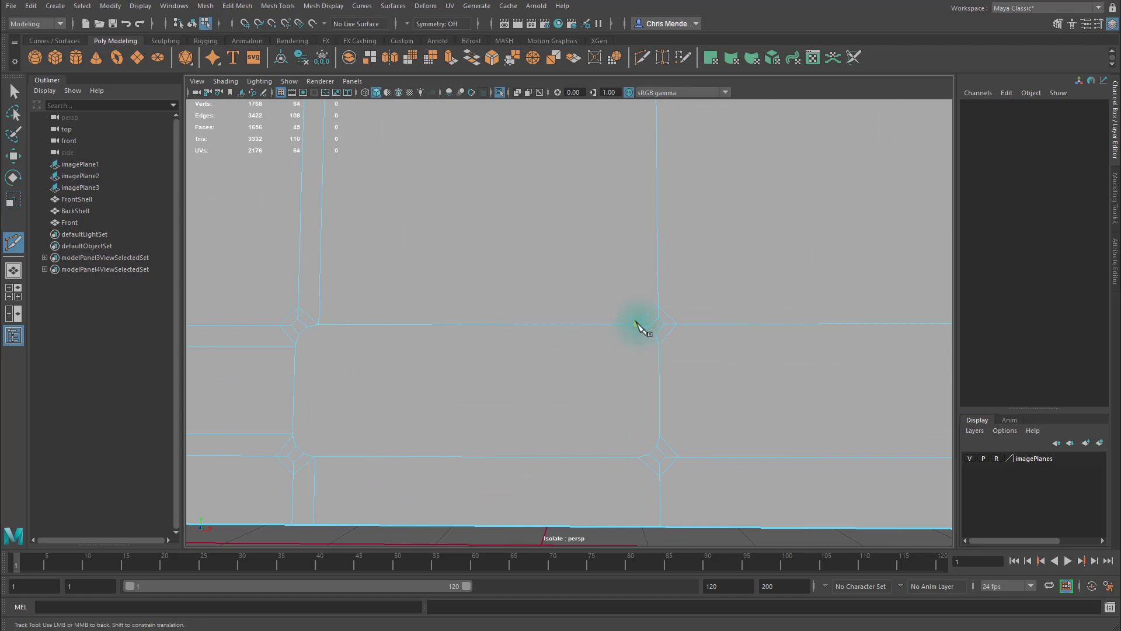
middle_click_drag(679, 293, 683, 354, "alt")
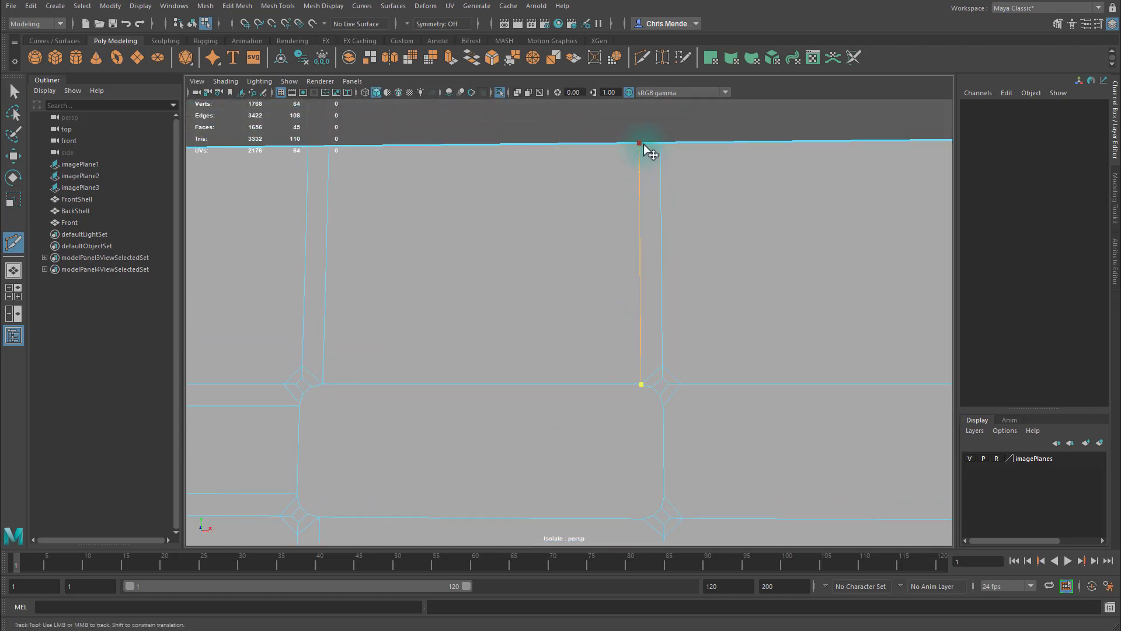
left_click(644, 144)
right_click(667, 202)
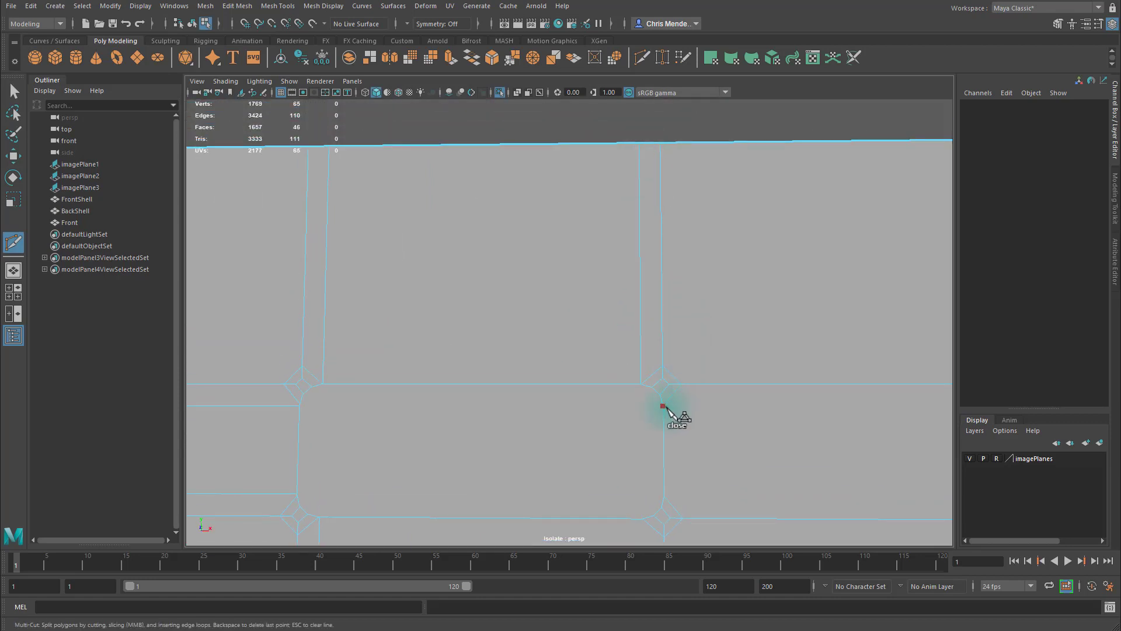
Cut an edge from the recess's upper-right rounded corner across to the plate's right edge.
right_click_drag(755, 421, 693, 413, "alt")
middle_click_drag(737, 409, 514, 345, "alt")
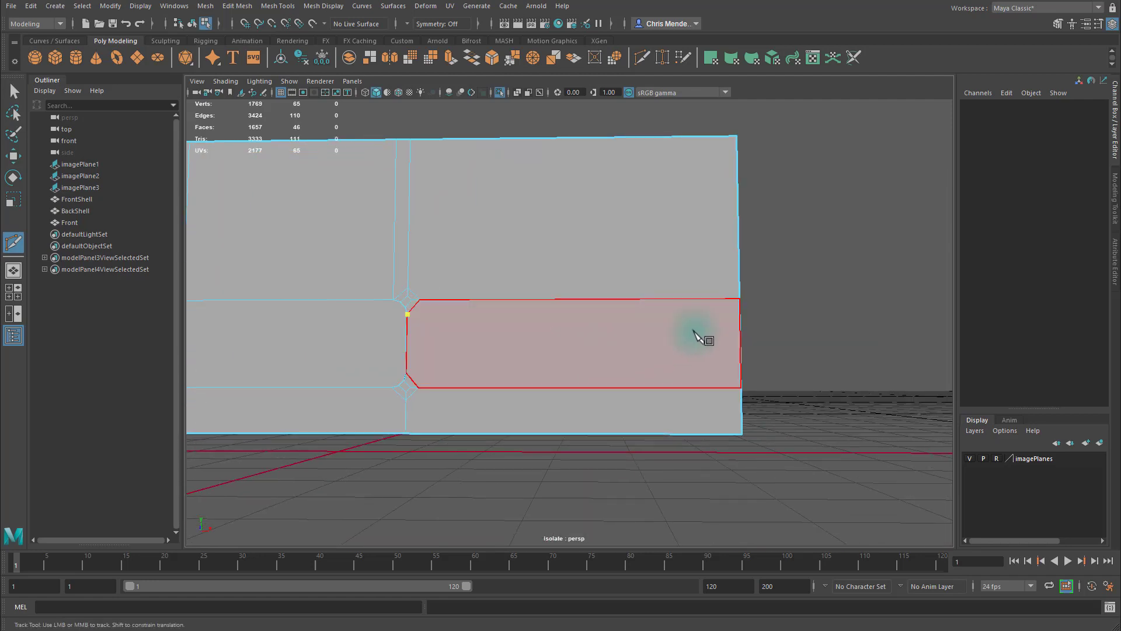
left_click(739, 316)
right_click(646, 320)
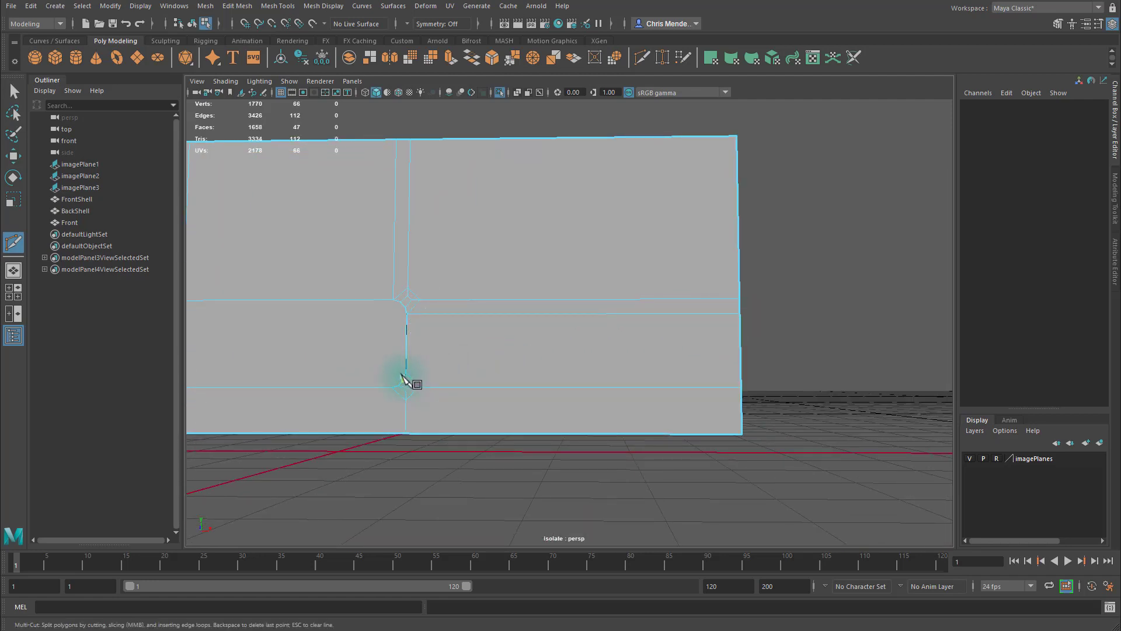
Cut an edge from the upper end of the recess's lower-right rounded corner across to the plate's right edge.
mouse_move(415, 380)
left_mouse_down("alt")
mouse_move(446, 383)
mouse_move(397, 373)
left_mouse_up("alt")
left_click(397, 372)
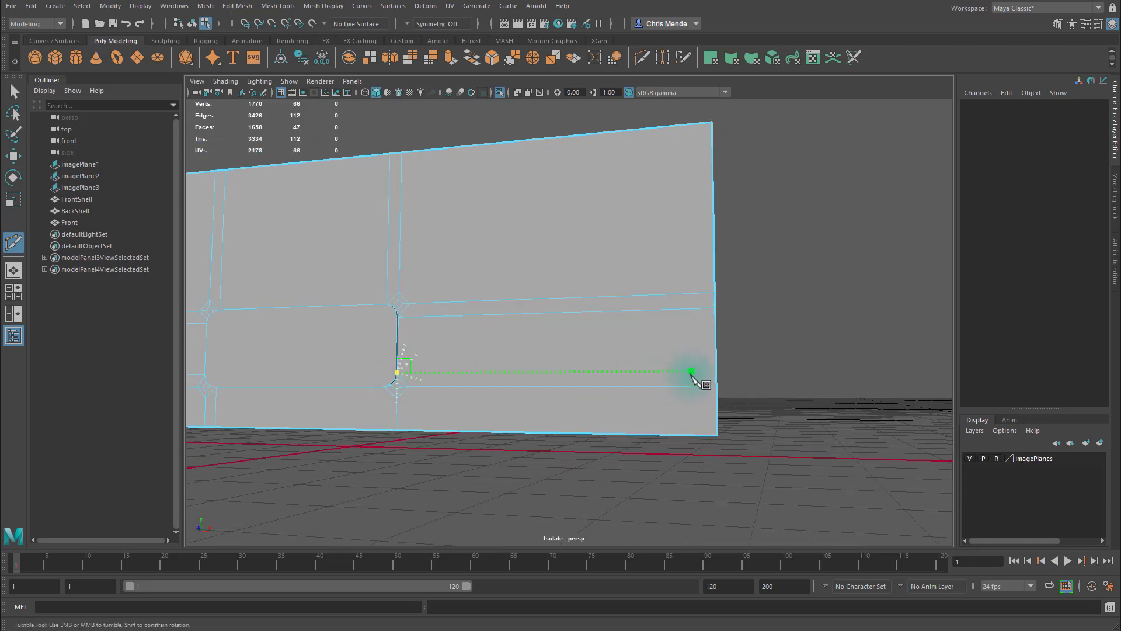
left_click(711, 371)
right_click(601, 380)
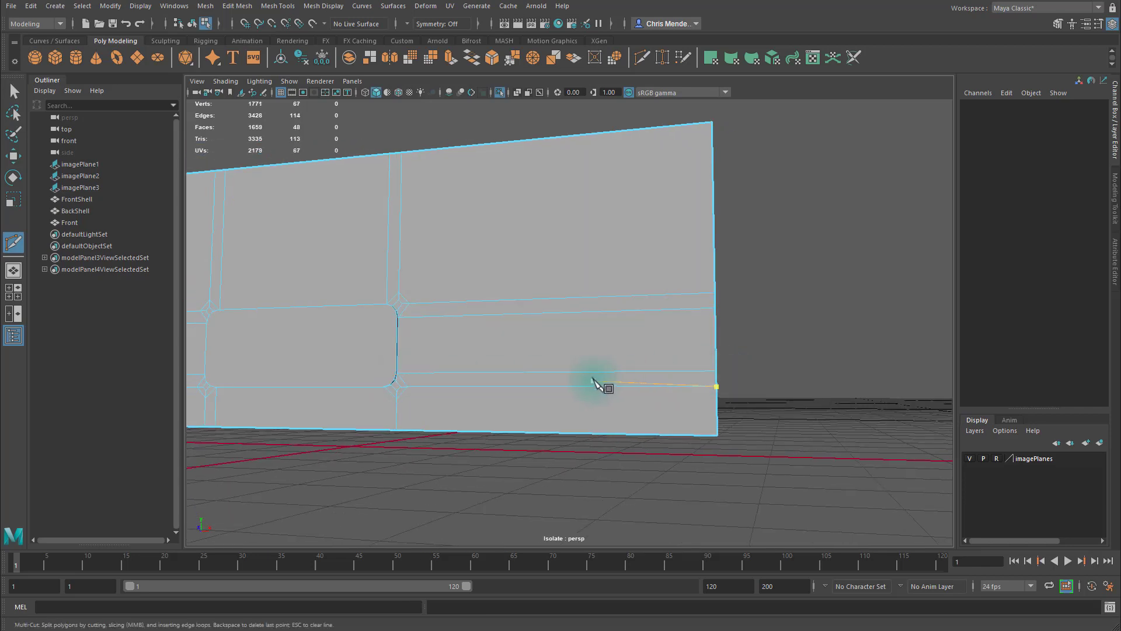
Cut an edge from the lower end of the recess's lower-right rounded corner straight down to the plate's bottom edge.
middle_click_drag(595, 380, 666, 351, "alt")
right_click_drag(575, 354, 737, 380, "alt")
middle_click_drag(587, 378, 672, 257, "alt")
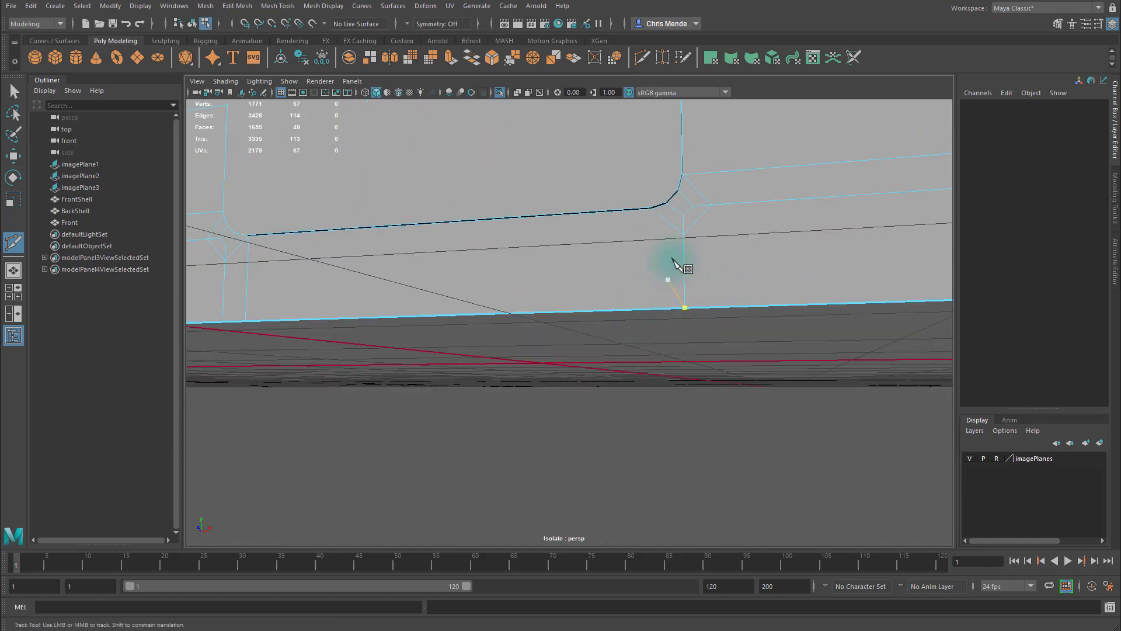
left_click(650, 209)
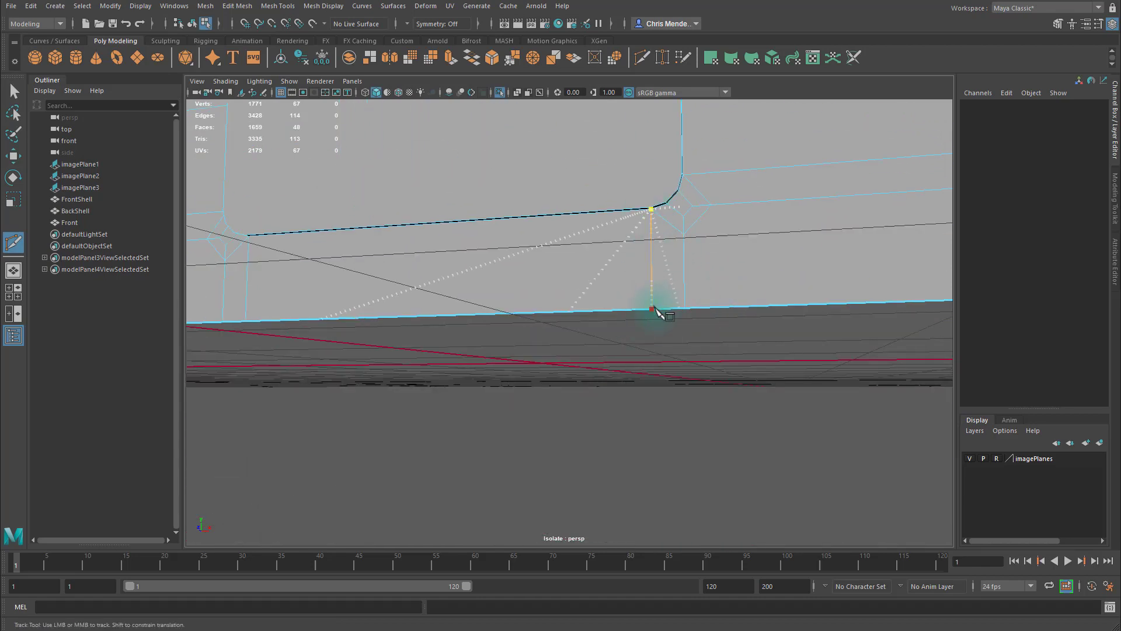
Cut two edges from the inner vertices of the recess's lower-right corner curve straight down to the plate's bottom edge.
left_click_drag(733, 233, 708, 233, "alt")
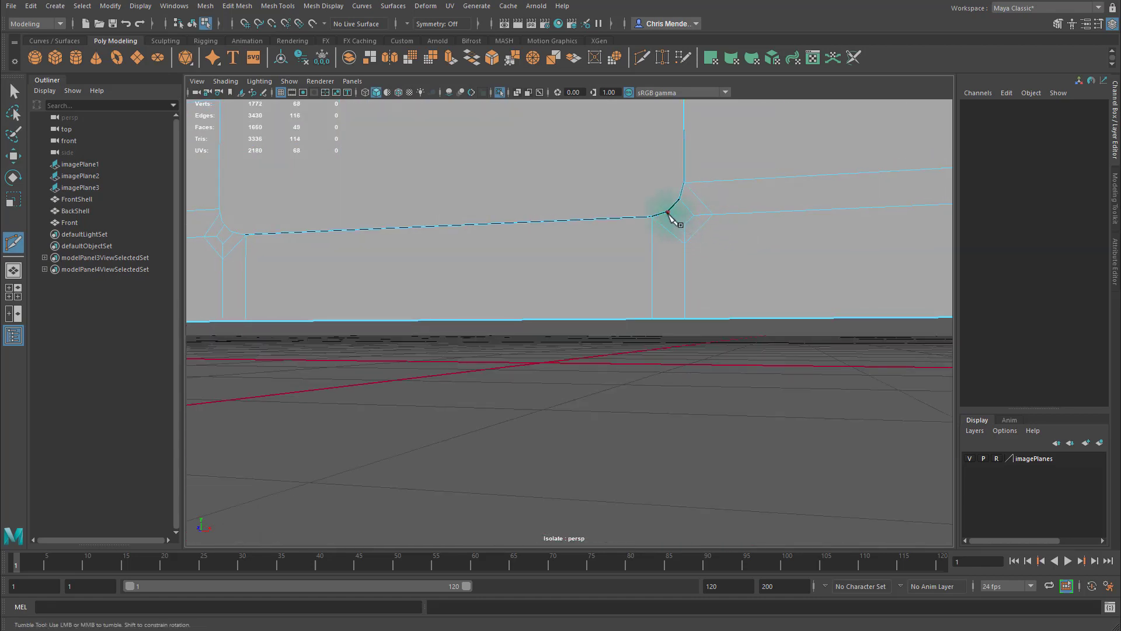
left_click(669, 320)
key("Return")
middle_click_drag(776, 258, 730, 268, "alt")
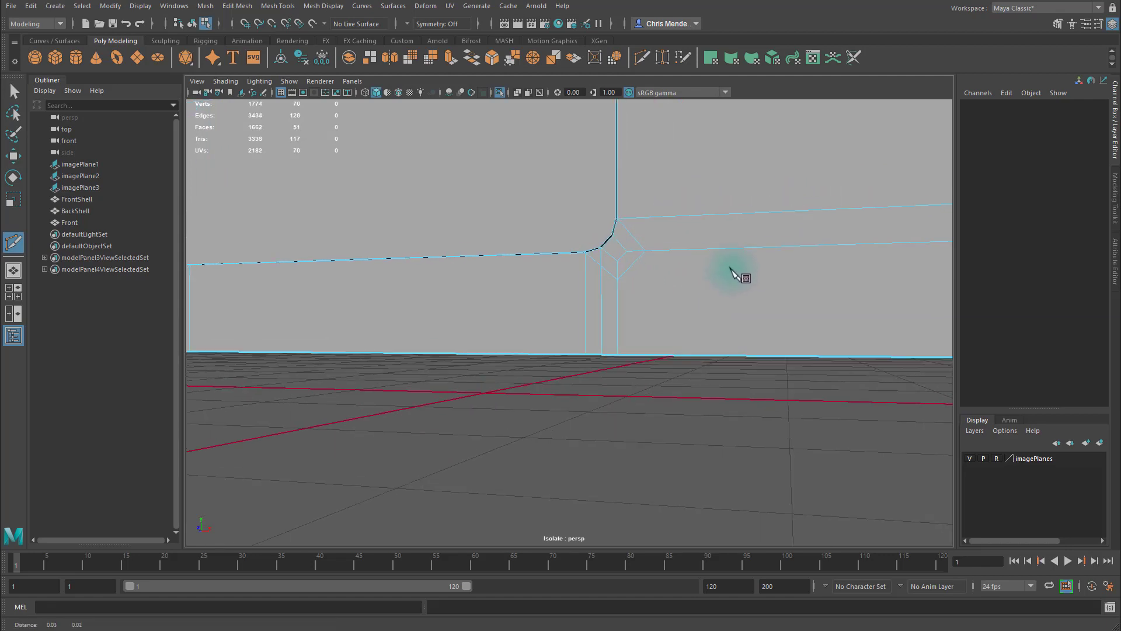
left_click(612, 236)
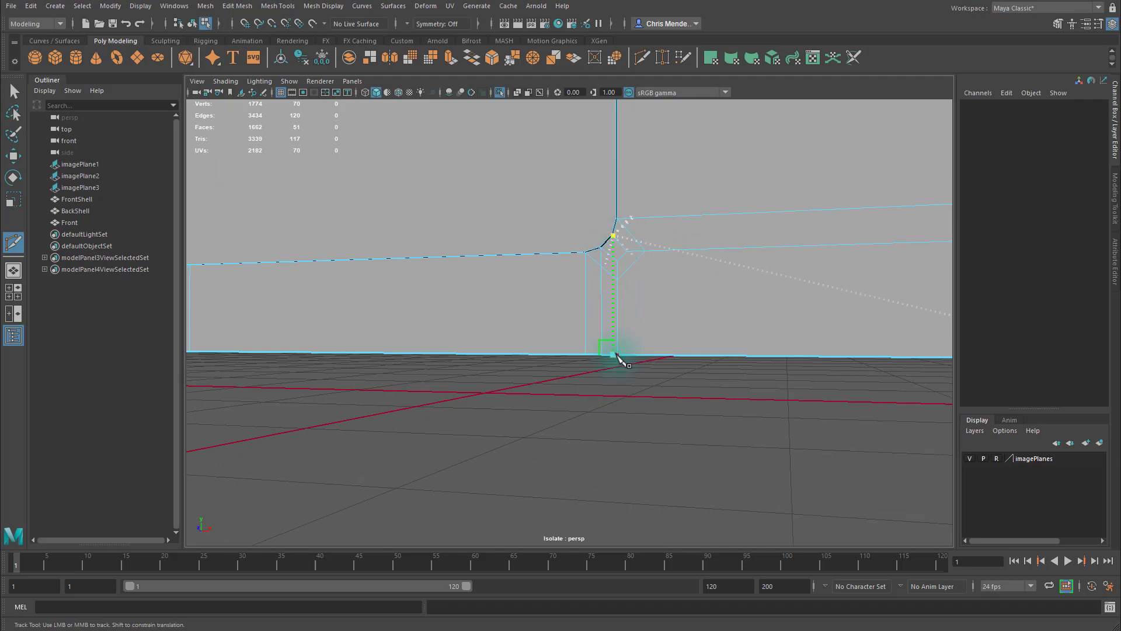
left_click(616, 355)
key("Return")
Cut an edge from the upper inner vertex of the recess's lower-right corner curve across to the plate's right edge.
right_click_drag(720, 303, 600, 266, "alt")
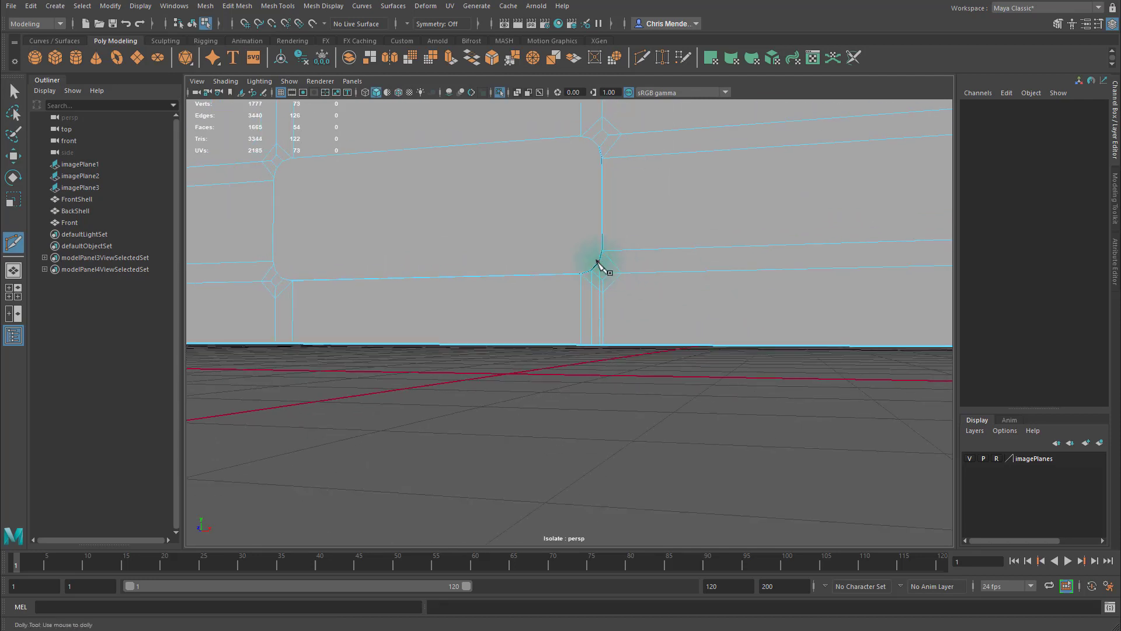
left_click(599, 263)
middle_click_drag(718, 270, 628, 273, "alt")
middle_click_drag(841, 260, 780, 267, "alt")
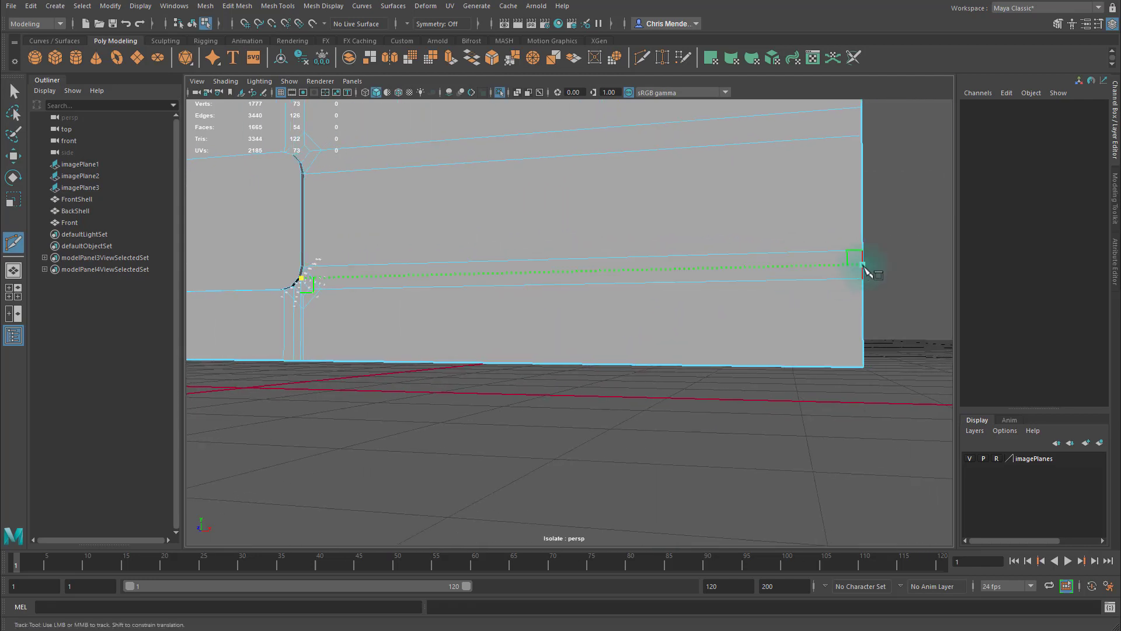
left_click(862, 265)
middle_click_drag(576, 315, 622, 293, "alt")
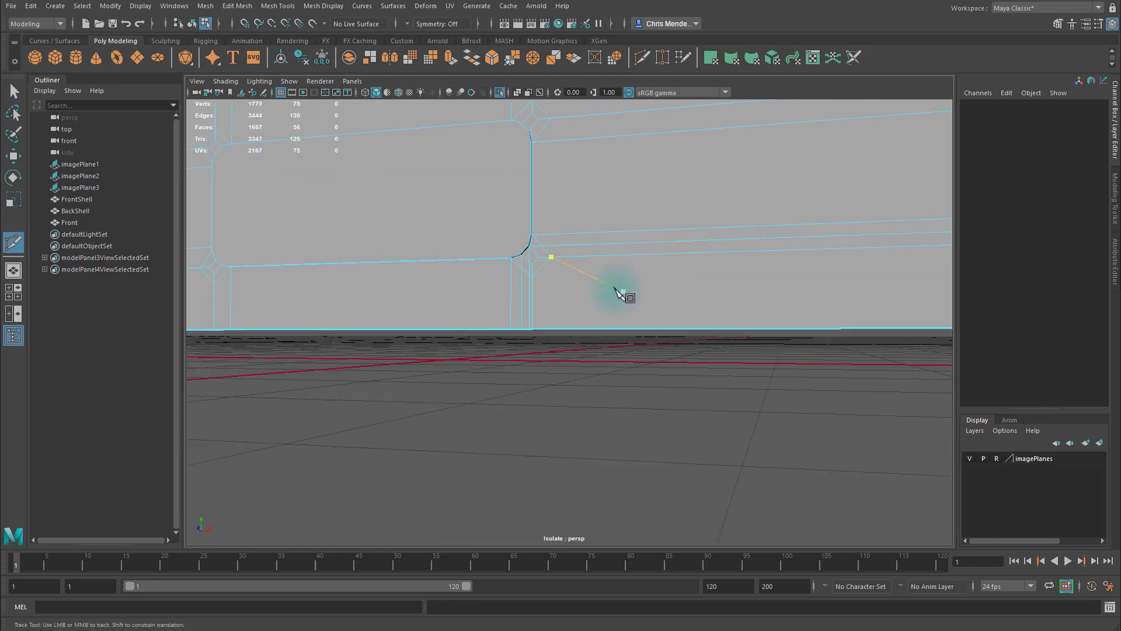
Delete the old horizontal and vertical guide edges and their diamond edges at the recess's lower-right corner.
key("q")
left_click(538, 240)
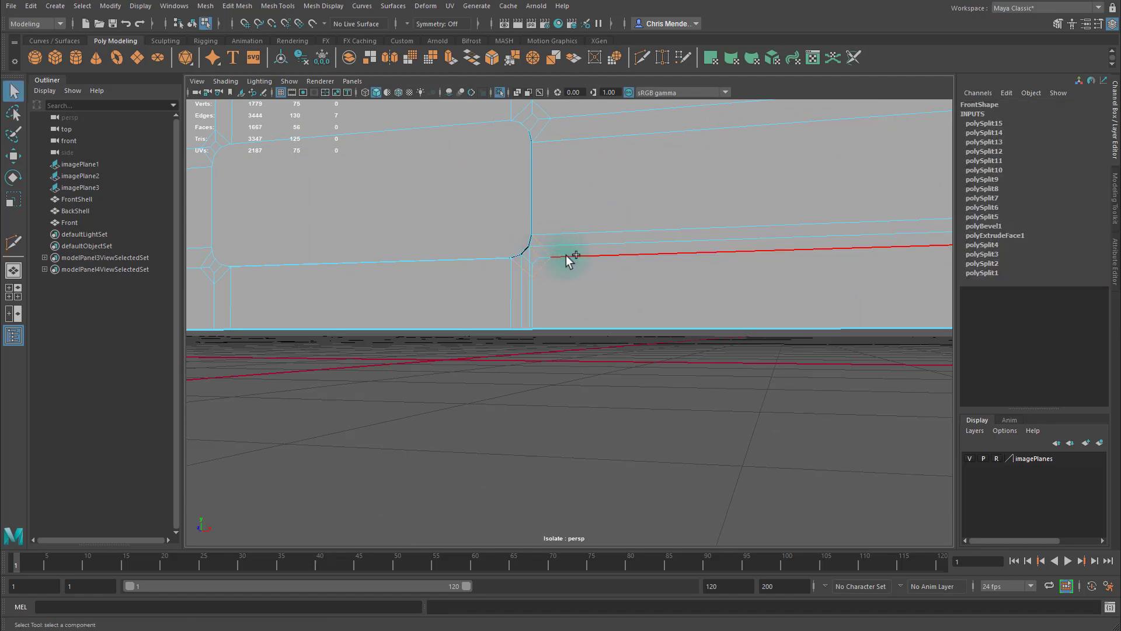
left_click(532, 295, "shift")
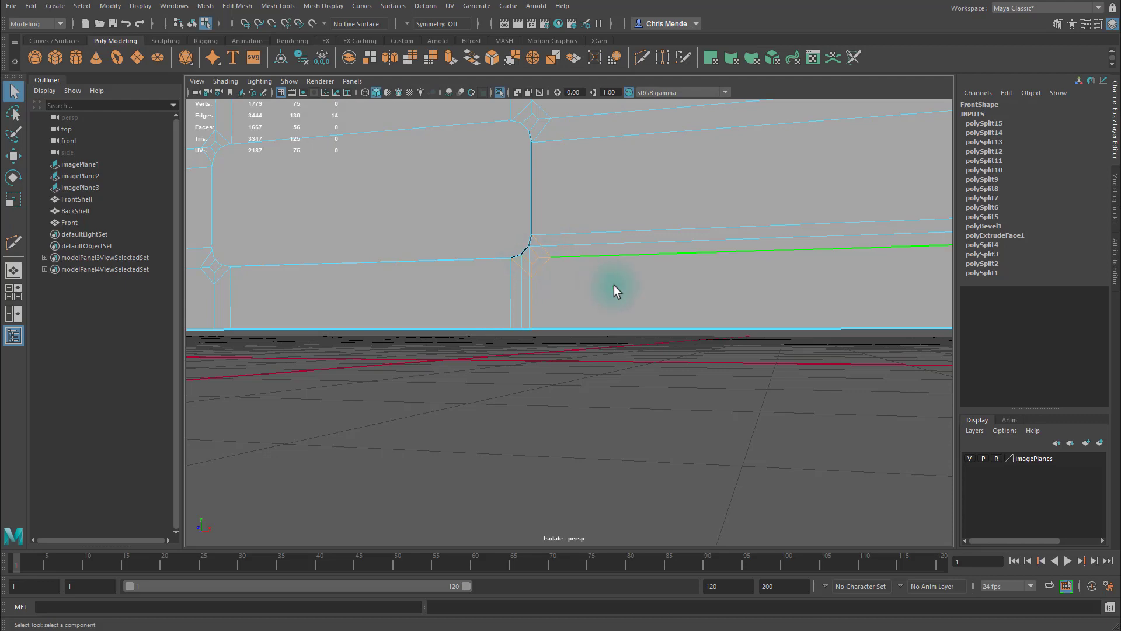
key("ctrl+Delete")
Cut an edge from the lower inner vertex of the recess's lower-left corner curve straight down to the plate's bottom edge.
left_click_drag(615, 285, 542, 266, "alt")
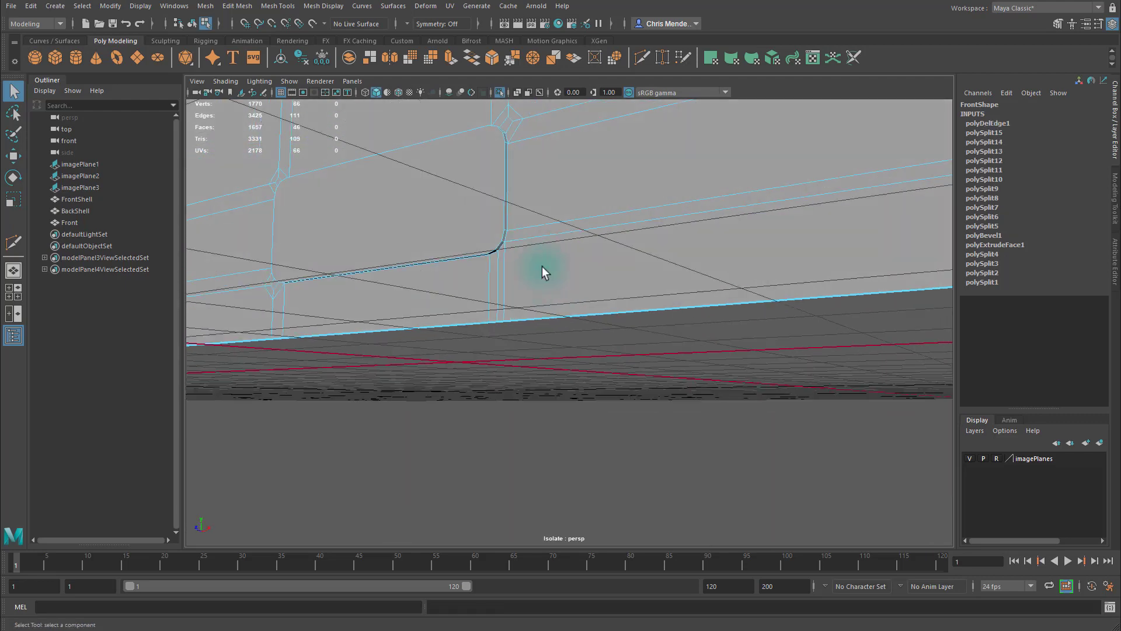
right_click_drag(542, 267, 593, 277, "alt")
middle_click_drag(593, 277, 604, 288, "alt")
left_click_drag(604, 289, 638, 313, "alt")
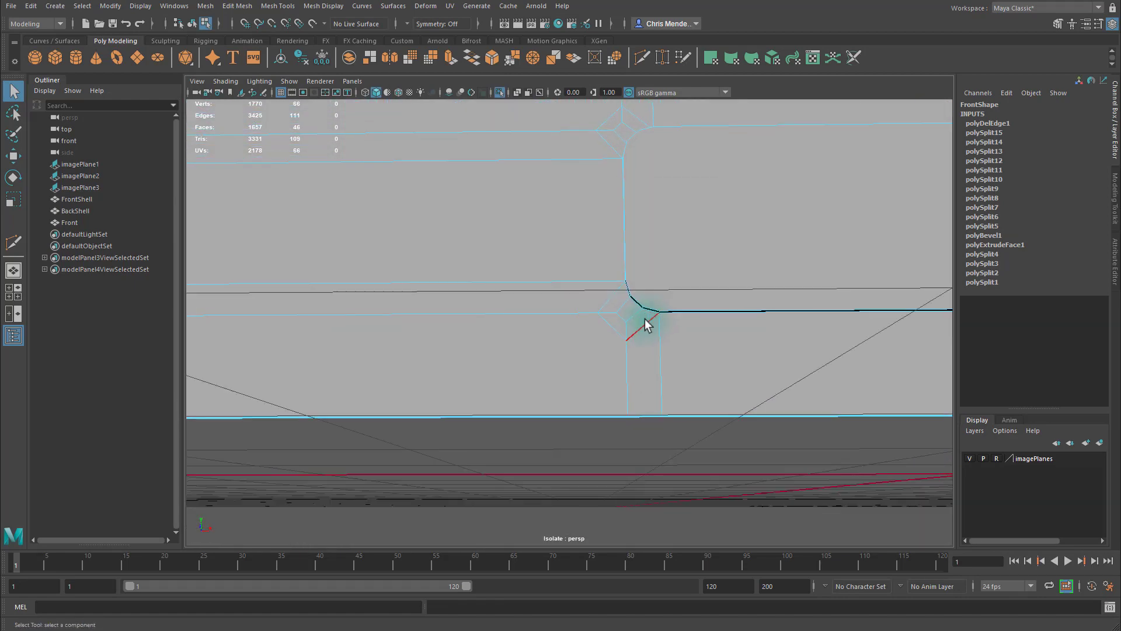
key("y")
left_click(626, 322)
right_click(627, 323)
left_click_drag(729, 380, 772, 355, "alt")
scroll(771, 356, "down", 3)
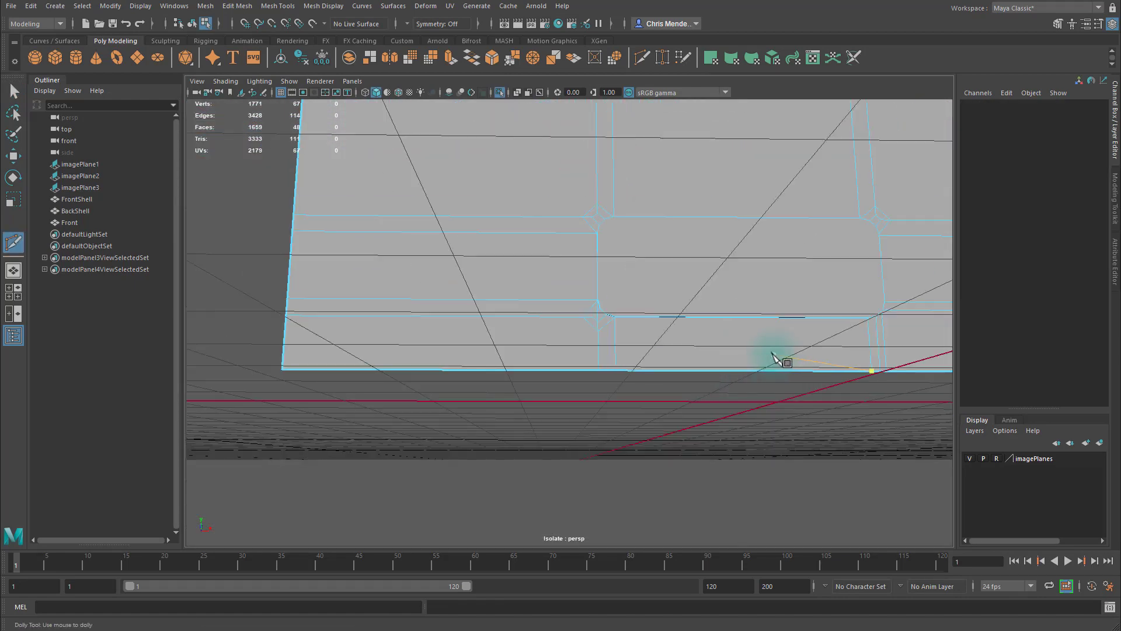
scroll(633, 312, "up", 3)
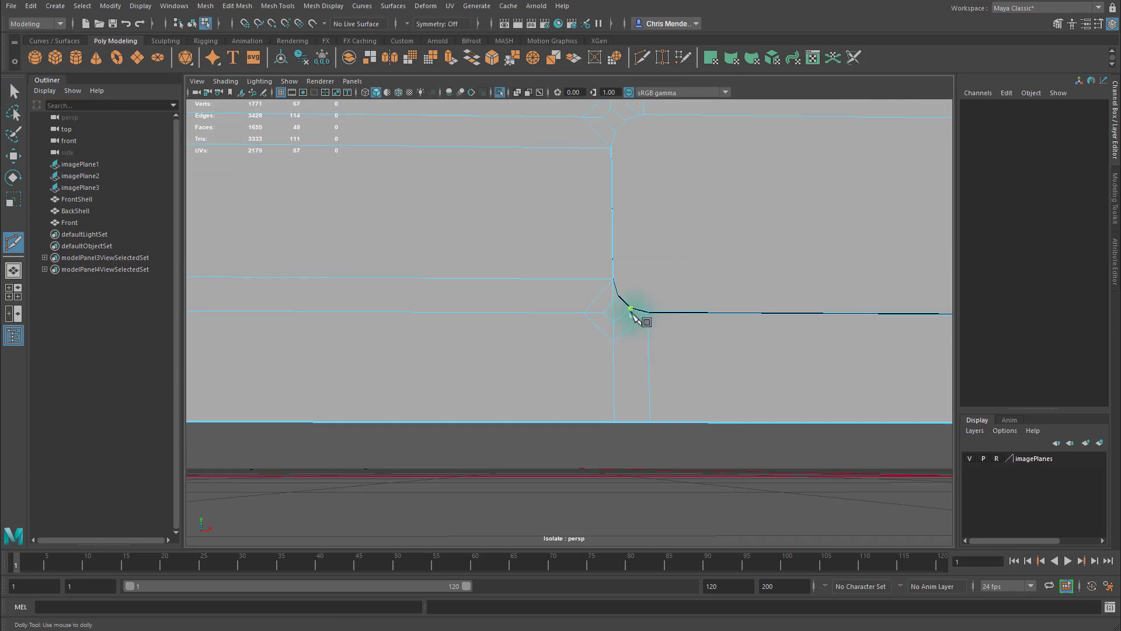
right_click(633, 422)
Cut an edge from the upper inner vertex of the recess's lower-left corner curve straight down to the plate's bottom edge.
middle_click_drag(556, 318, 631, 351, "alt")
scroll(651, 344, "down", 4)
mouse_move(718, 357)
left_mouse_down("alt")
mouse_move(682, 359)
mouse_move(708, 368)
left_mouse_up("alt")
scroll(671, 370, "up", 5)
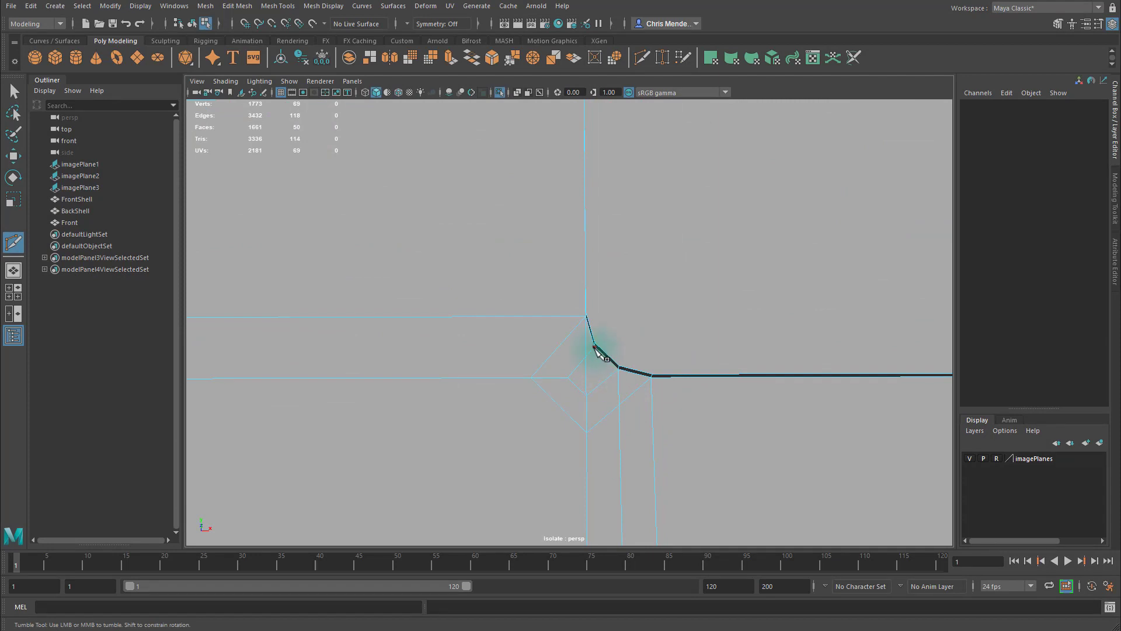
left_click(594, 346)
middle_click_drag(606, 531, 625, 358, "alt")
left_click(619, 400)
Delete the old vertical guide edge running from the recess's lower-left corner to the plate's bottom edge.
key("q")
double_click(607, 346)
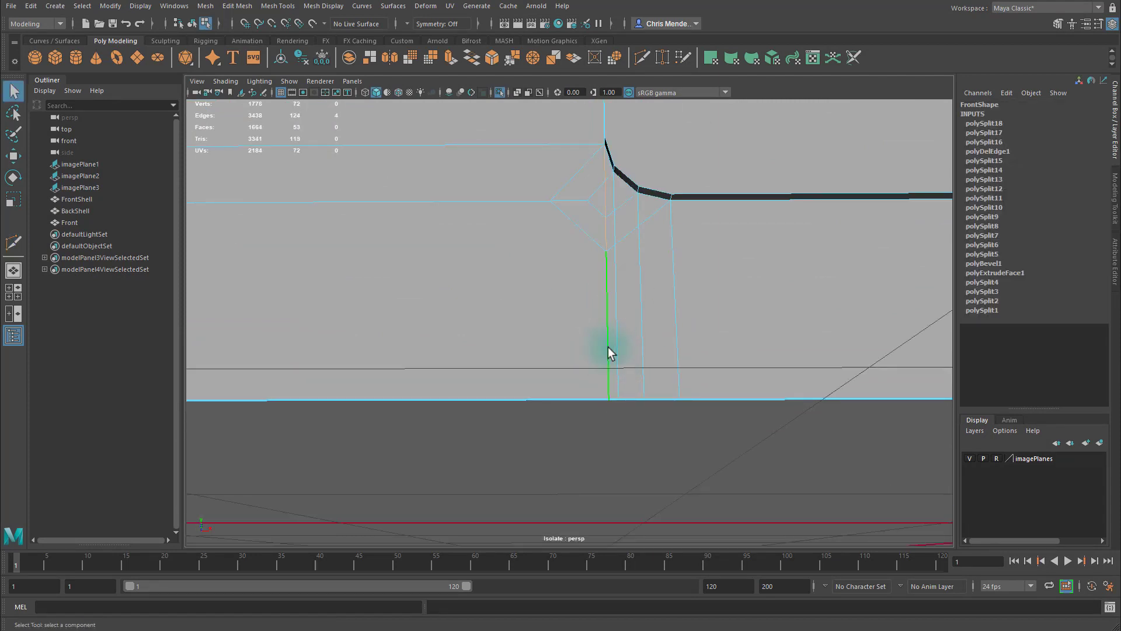
key("ctrl+Delete")
Cut an edge from the upper inner vertex of the recess's lower-left corner curve across to the plate's left edge.
middle_click_drag(589, 209, 613, 307, "alt")
scroll(614, 307, "down", 3)
key("ctrl+shift+x")
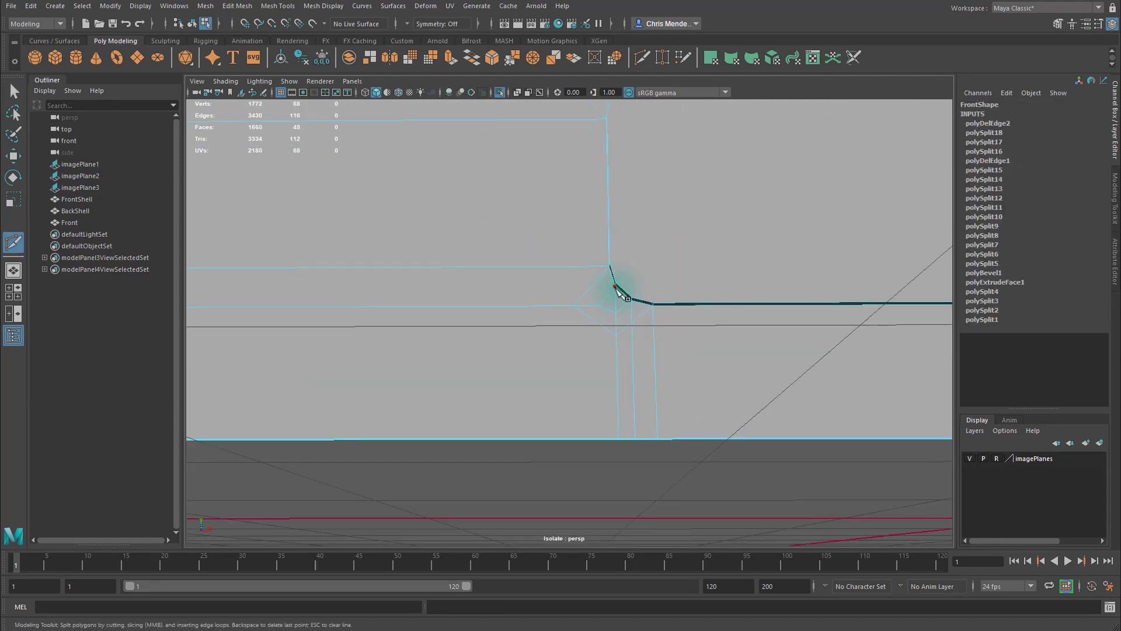
scroll(619, 292, "down", 3)
left_click(225, 310)
Delete the old horizontal guide edge and the remaining diamond edges at the recess's lower-left corner.
key("q")
scroll(465, 332, "up", 3)
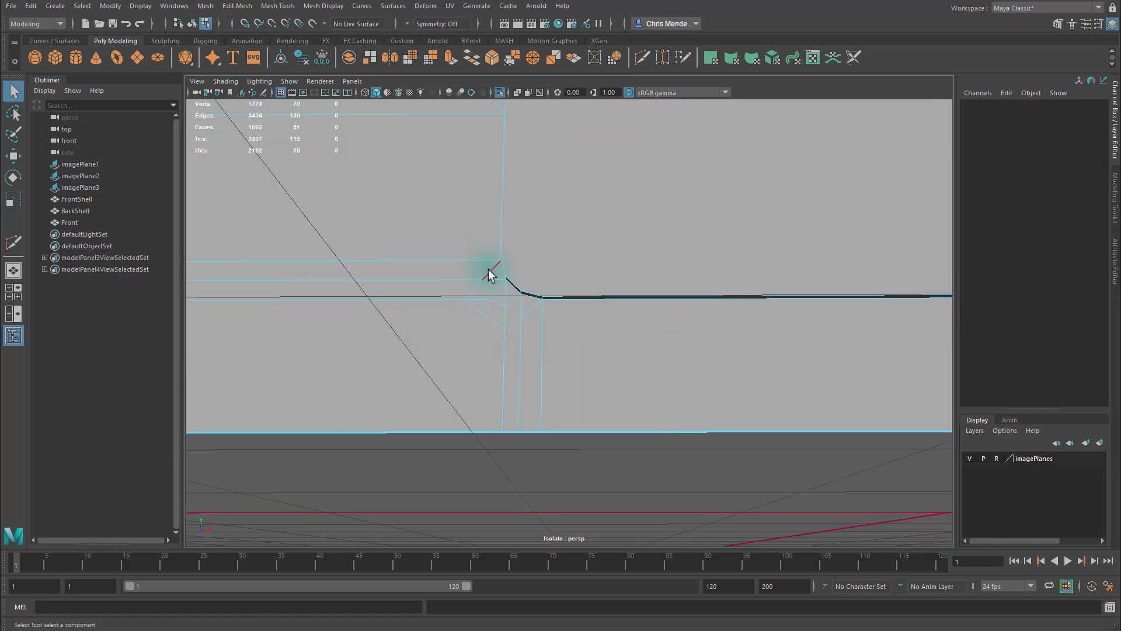
left_click(491, 277)
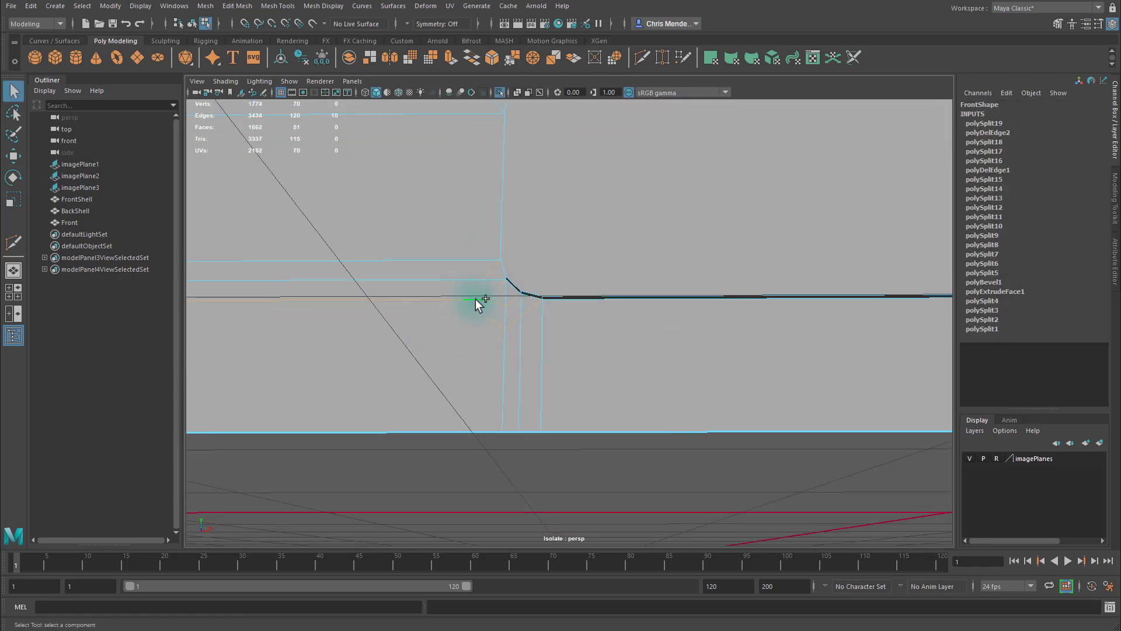
key("ctrl+Delete")
Cut an edge from the upper inner vertex of the recess's upper-left corner curve straight up to the plate's top edge.
scroll(584, 315, "down", 3)
scroll(642, 336, "up", 2)
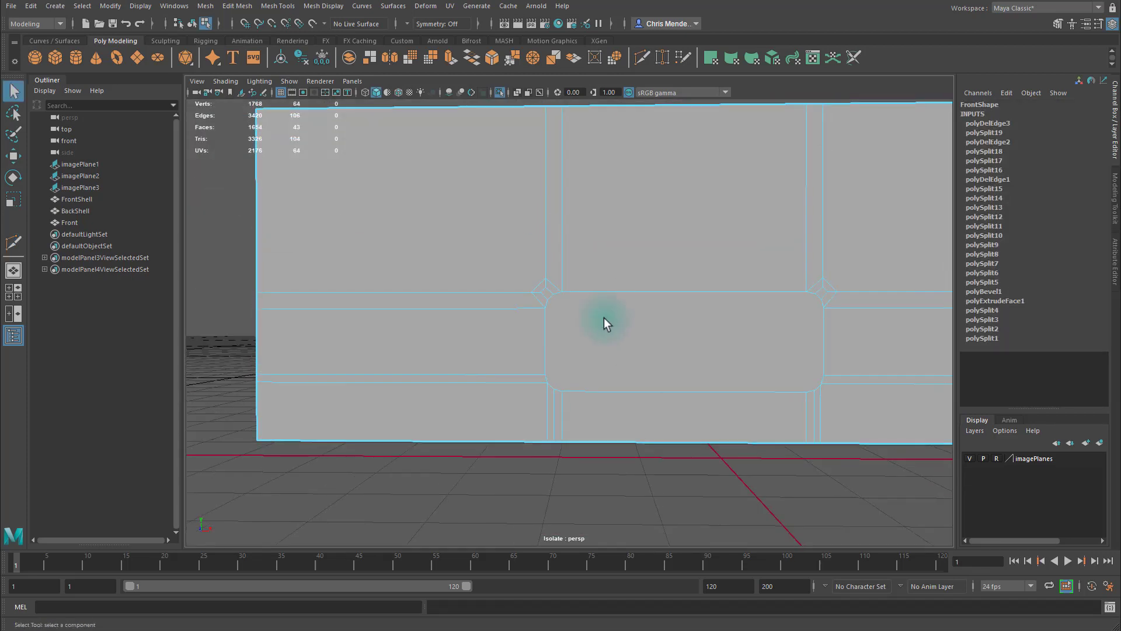
right_click_drag(604, 318, 618, 358, "alt")
middle_click_drag(618, 357, 663, 370, "alt")
left_click_drag(663, 370, 643, 395, "alt")
key("ctrl+shift+x")
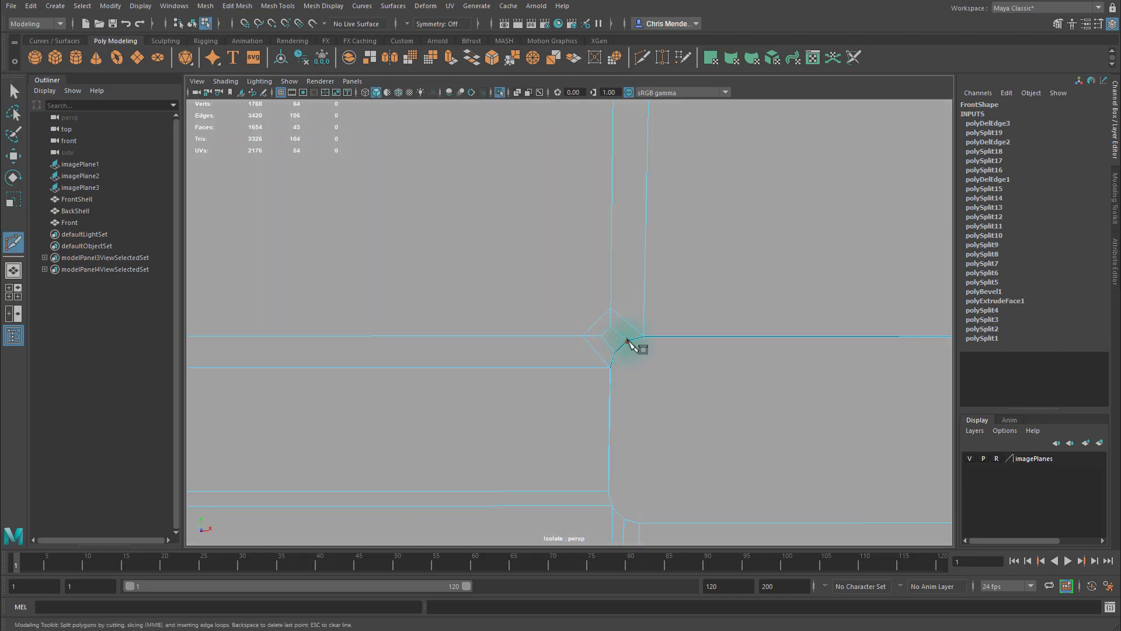
left_click_drag(628, 341, 621, 334, "alt")
left_click(621, 332)
middle_click_drag(649, 296, 657, 458, "alt")
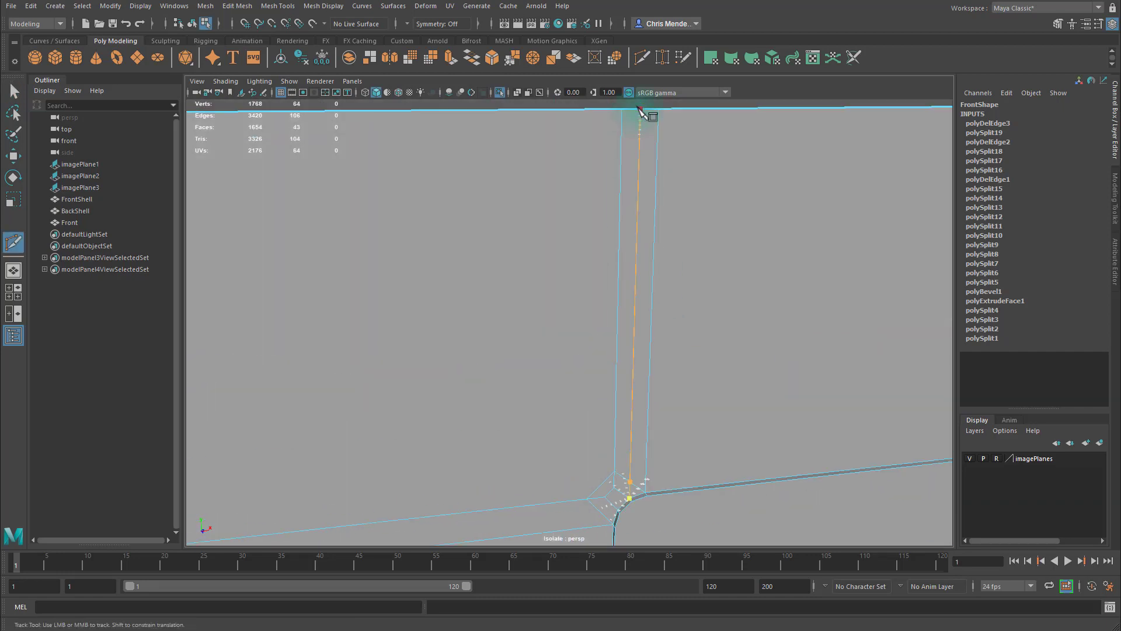
left_click(638, 107)
middle_click_drag(673, 269, 679, 293, "alt")
right_click(680, 292)
left_click(658, 131)
Cut an edge from the lower inner vertex of the recess's upper-left corner curve across to the plate's left edge.
middle_click_drag(643, 135, 696, 191, "alt")
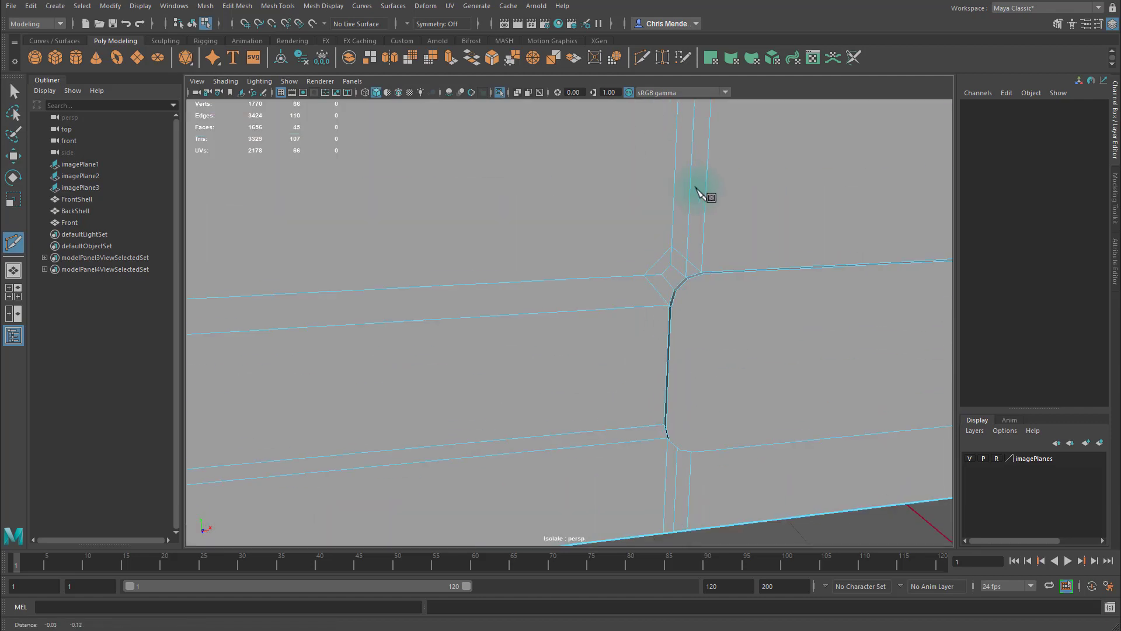
middle_click_drag(701, 275, 473, 292, "alt")
left_click(465, 285)
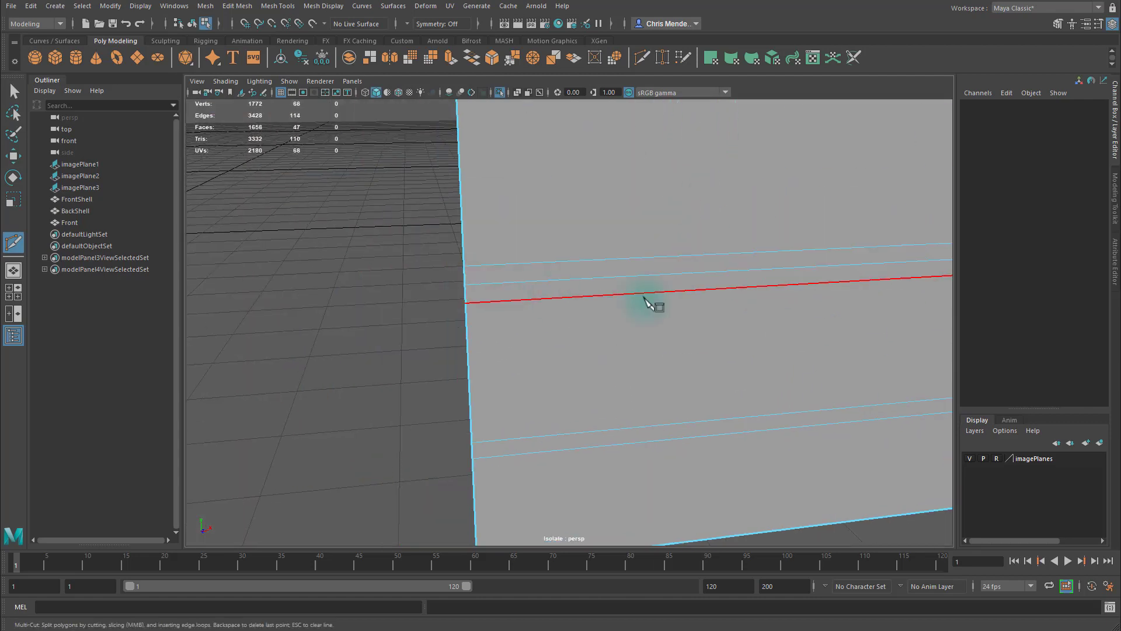
Cut an edge from the lower inner vertex of the recess's upper-left corner curve straight up to the plate's top edge.
middle_click_drag(646, 303, 555, 275, "alt")
left_click(603, 284)
mouse_move(605, 289)
right_mouse_down("alt")
mouse_move(558, 286)
mouse_move(601, 292)
right_mouse_up("alt")
left_click(583, 167)
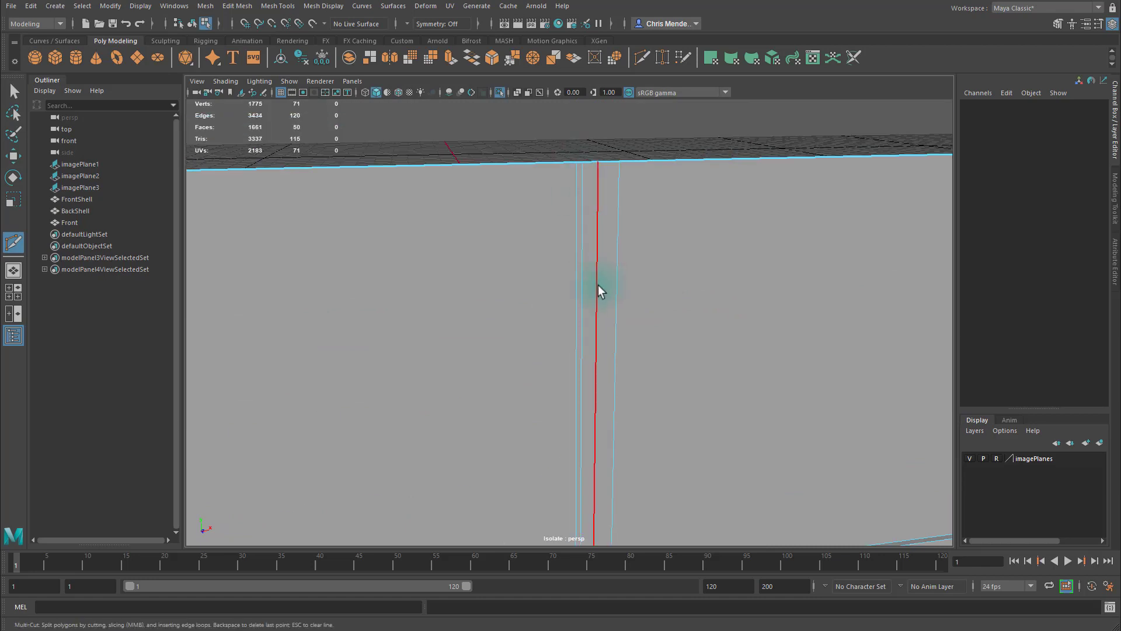
Delete the old horizontal and vertical guide edges and their diamond edges at the recess's upper-left corner.
key("q")
left_click_drag(607, 321, 621, 340)
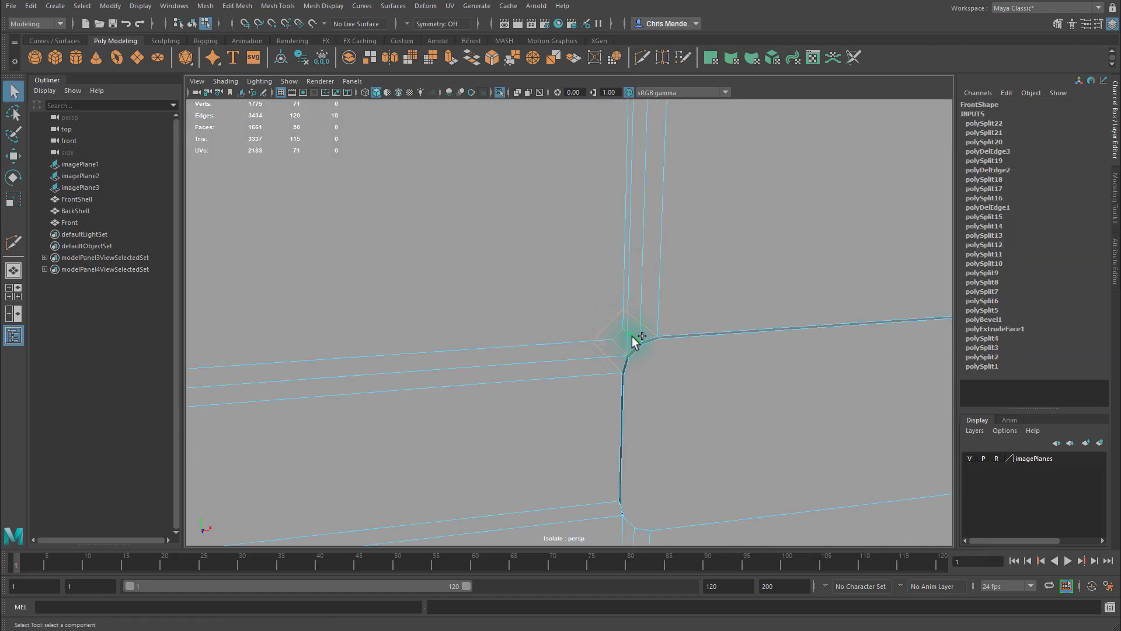
key("Delete")
Cut an edge from the upper inner vertex of the recess's upper-right corner curve straight up to the plate's top edge.
left_click_drag(648, 306, 668, 338, "alt")
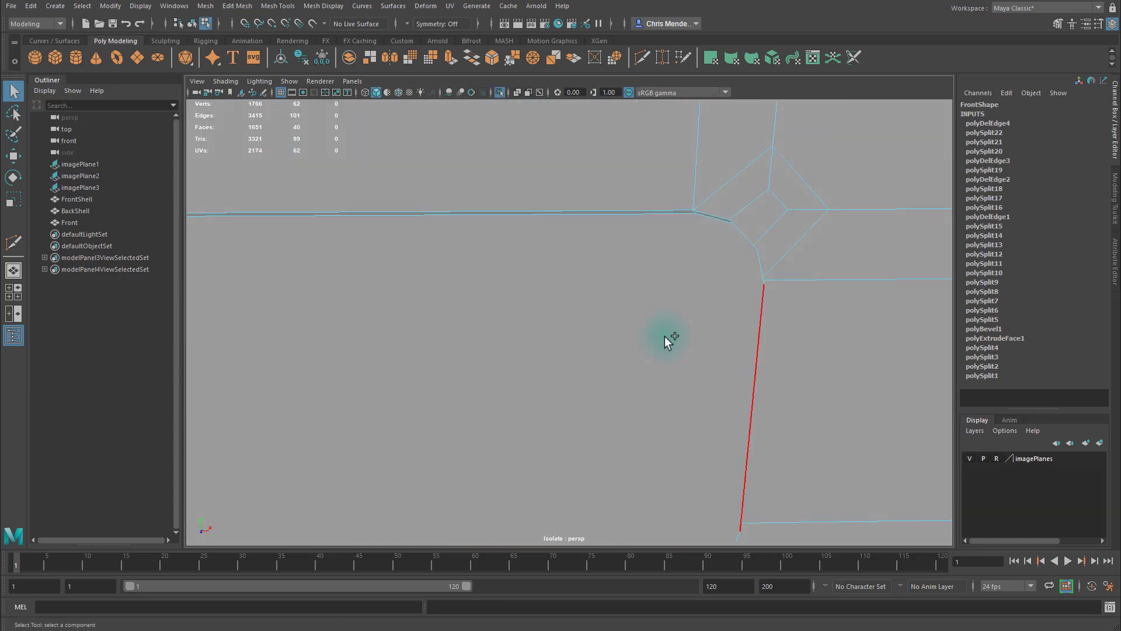
right_click_drag(488, 481, 737, 373, "shift")
middle_click_drag(737, 377, 581, 482, "alt")
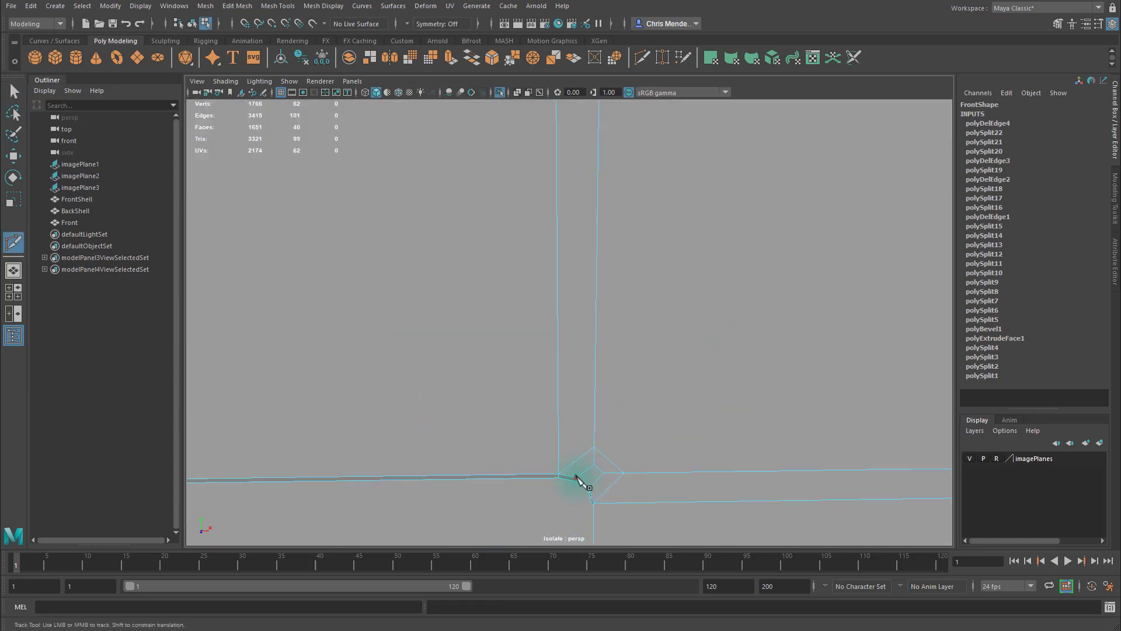
left_click_drag(658, 358, 590, 201, "alt")
left_click(590, 200)
Cut an edge from the lower inner vertex of the recess's upper-right corner curve straight up to the plate's top edge.
middle_click_drag(590, 200, 606, 403, "alt")
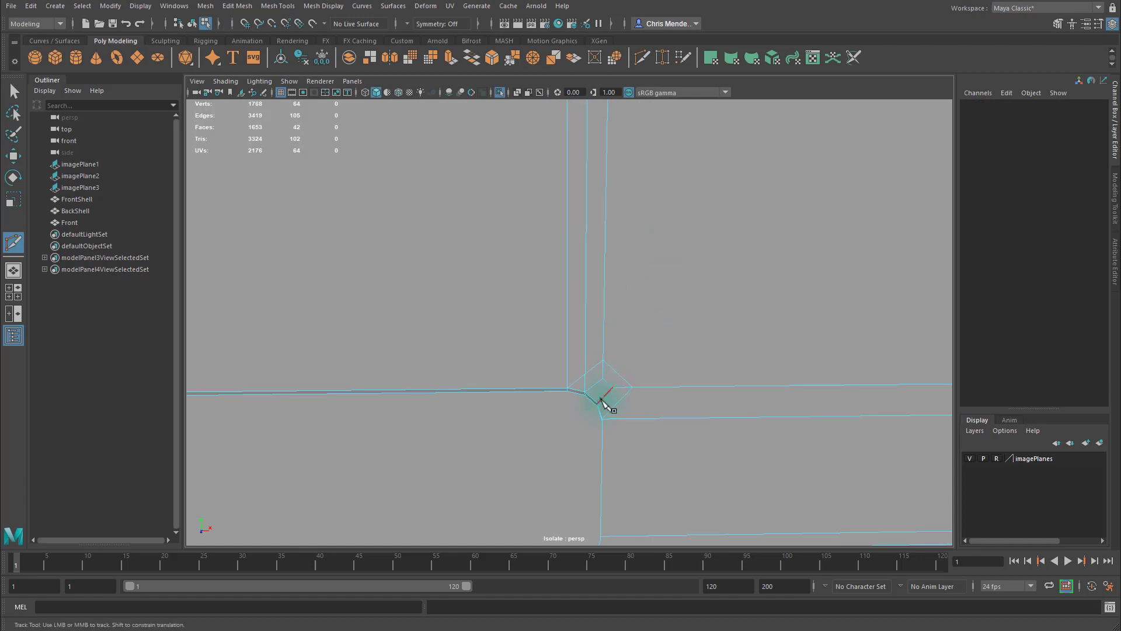
left_click(605, 403)
middle_click_drag(610, 290, 626, 428, "alt")
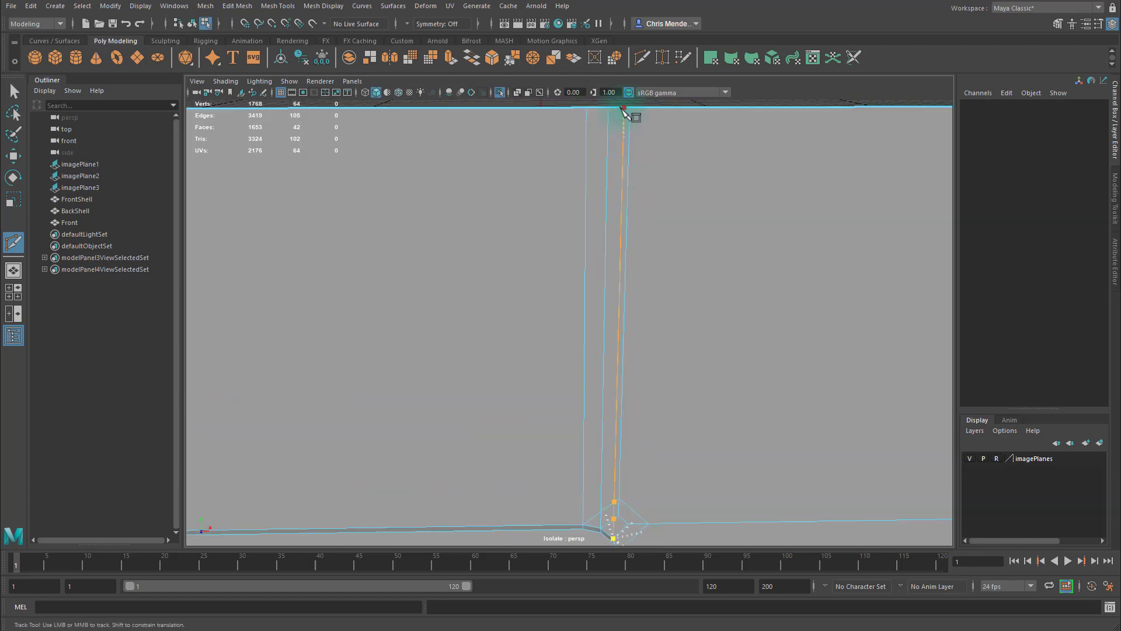
left_click(624, 108)
Cut an edge from the lower inner vertex of the recess's upper-right corner curve across to the plate's right edge.
left_click_drag(624, 110, 493, 286, "alt")
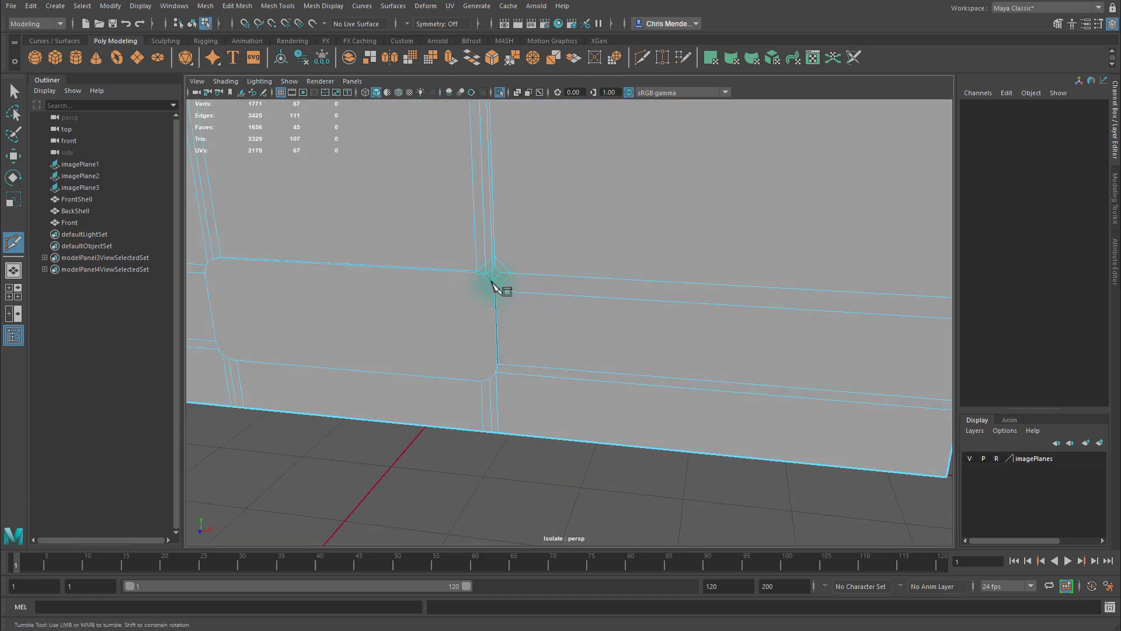
left_click(493, 285)
left_click_drag(613, 292, 952, 295, "alt")
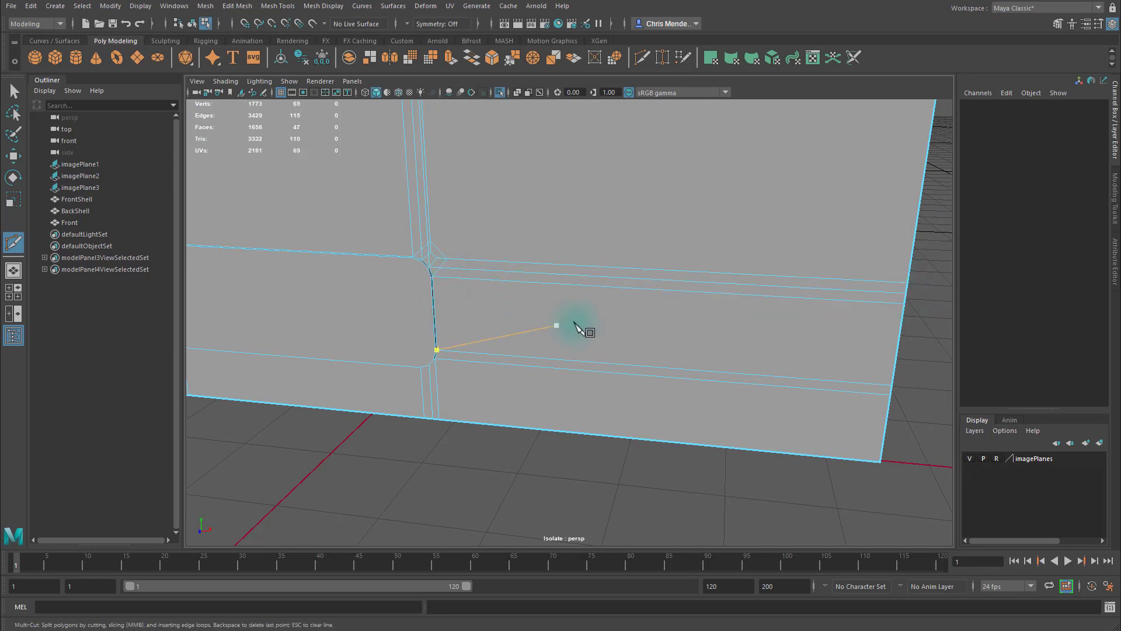
Delete the old guide edges and their diamond edges at the recess's upper-right corner.
scroll(560, 313, "up", 3)
key("Escape")
key("q")
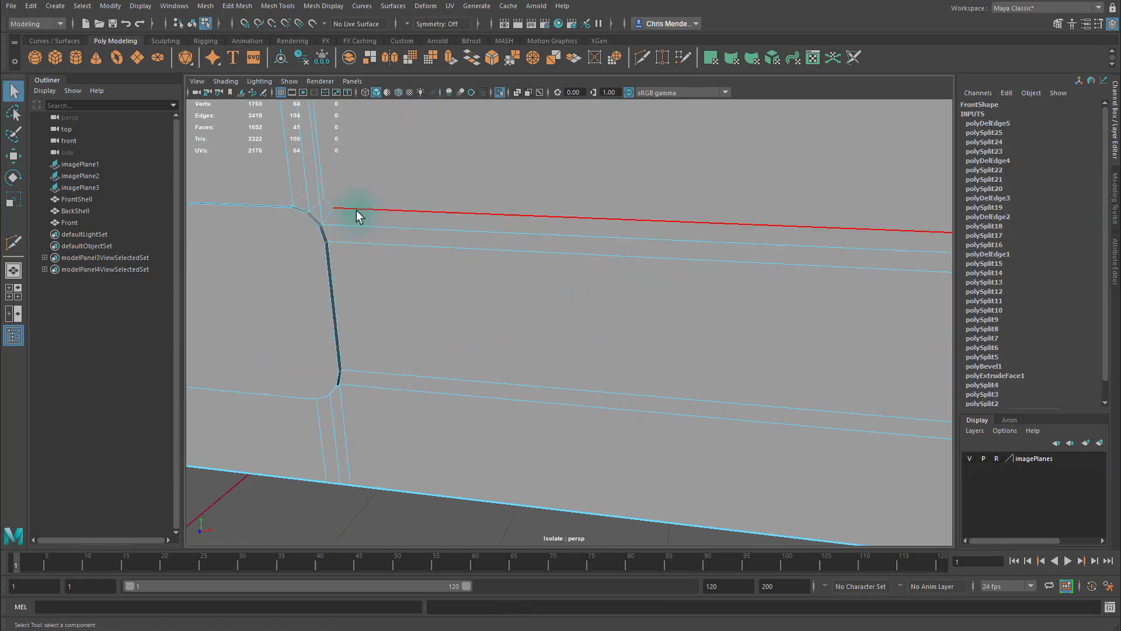
double_click(357, 210)
key("Delete")
scroll(351, 204, "down", 4)
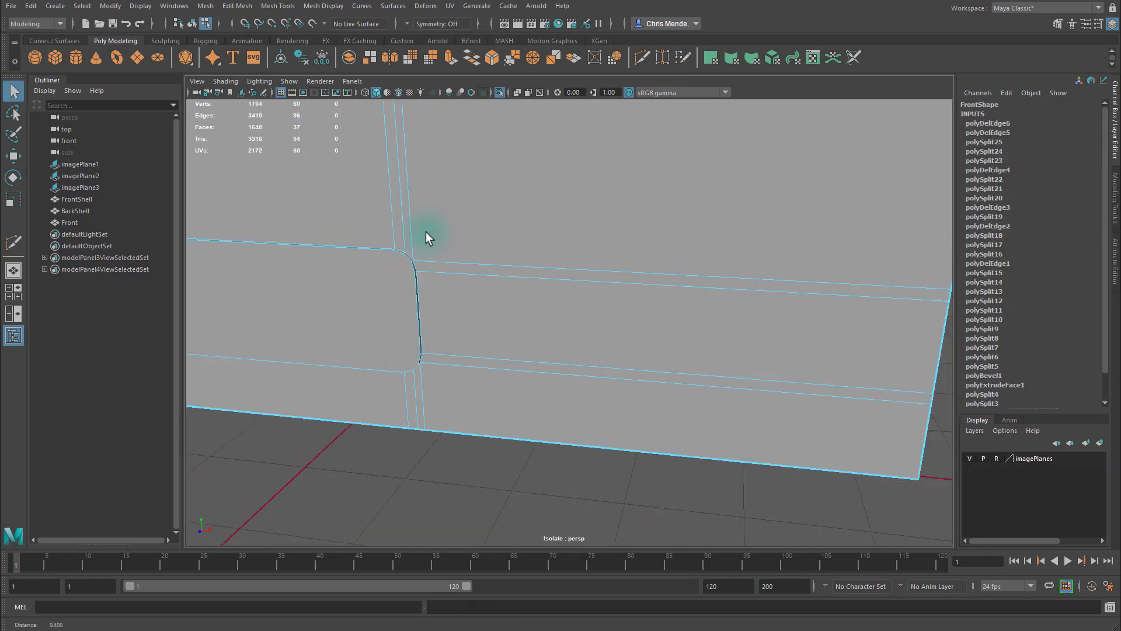
Extrude the recess's floor face with an inward offset of 0.216, following the front reference image.
left_click_drag(430, 236, 478, 290, "alt")
key("space")
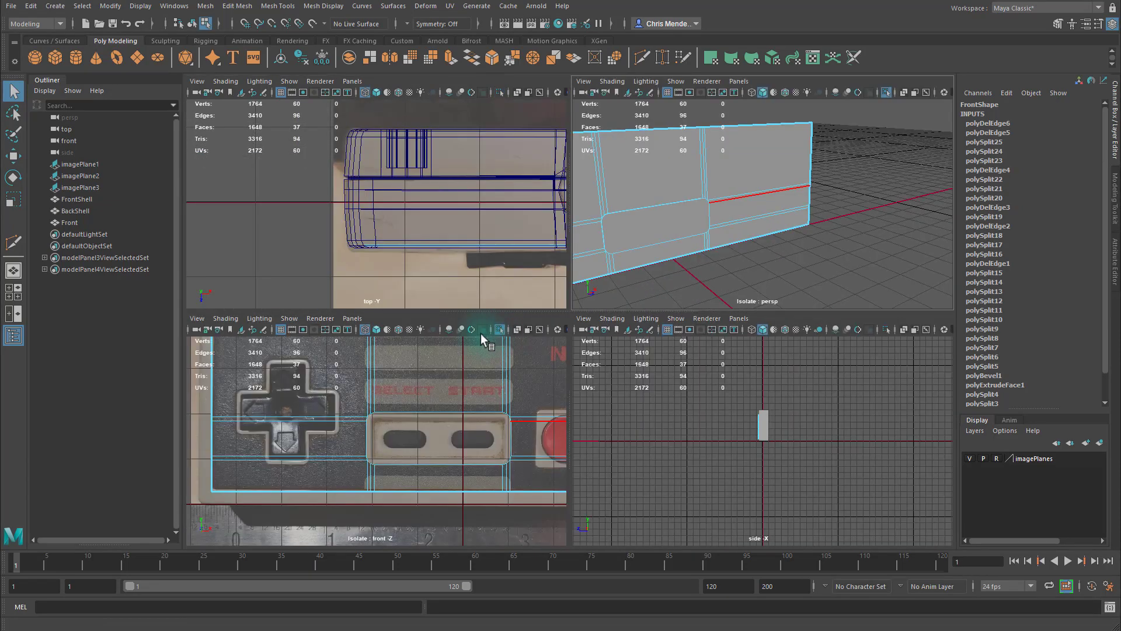
key("space")
right_click_drag(653, 302, 653, 337)
left_click(655, 317)
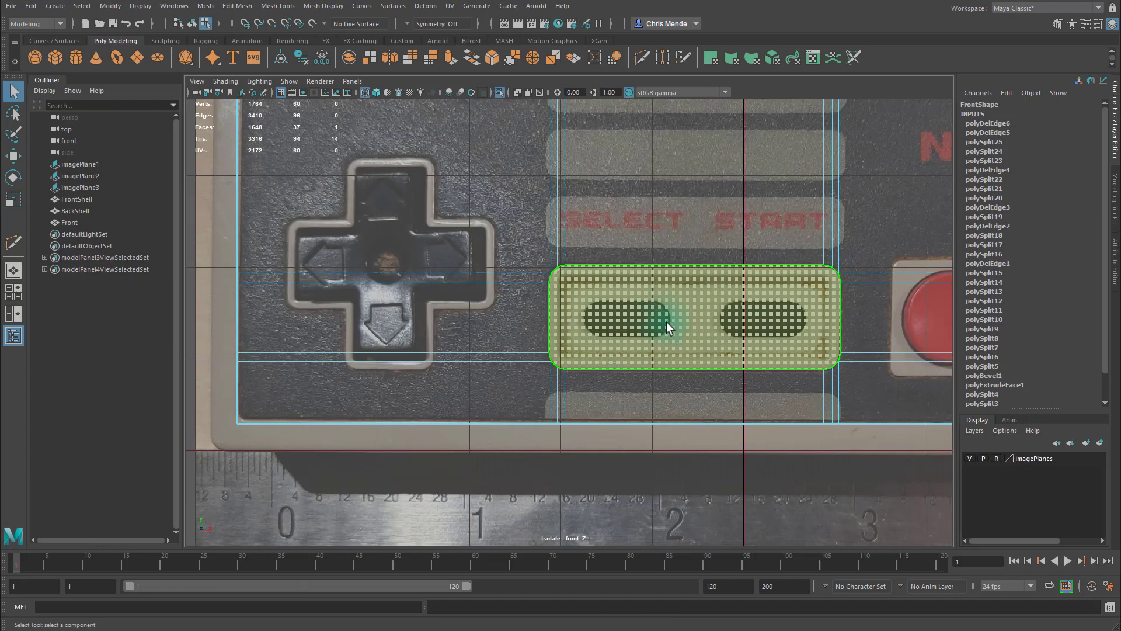
key("ctrl+e")
left_click_drag(341, 392, 816, 397)
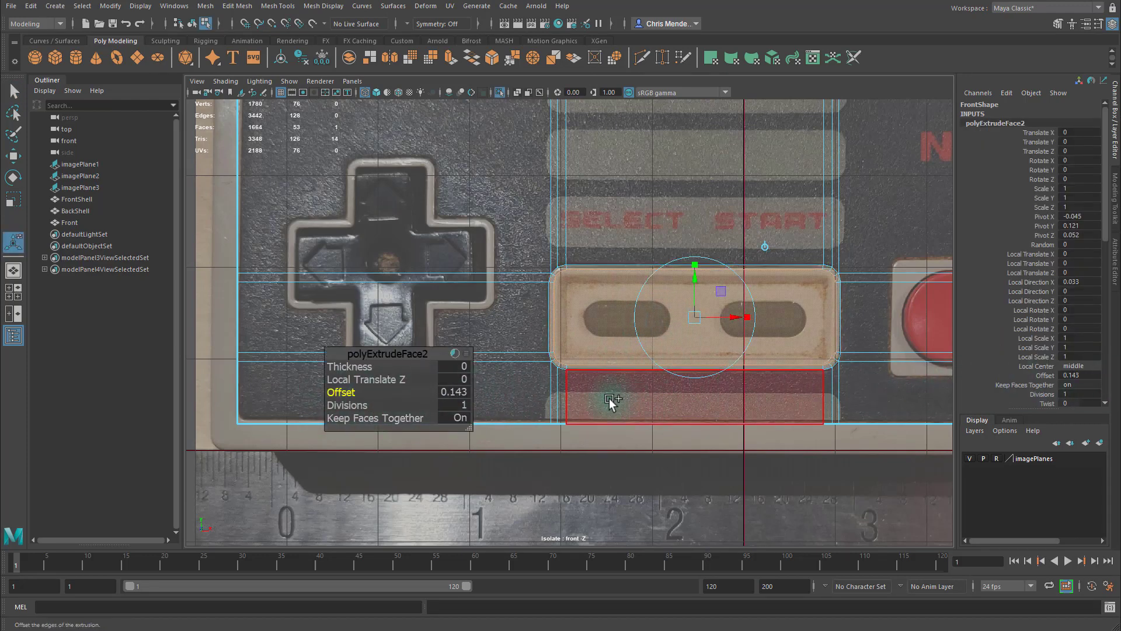
left_click_drag(352, 393, 447, 395)
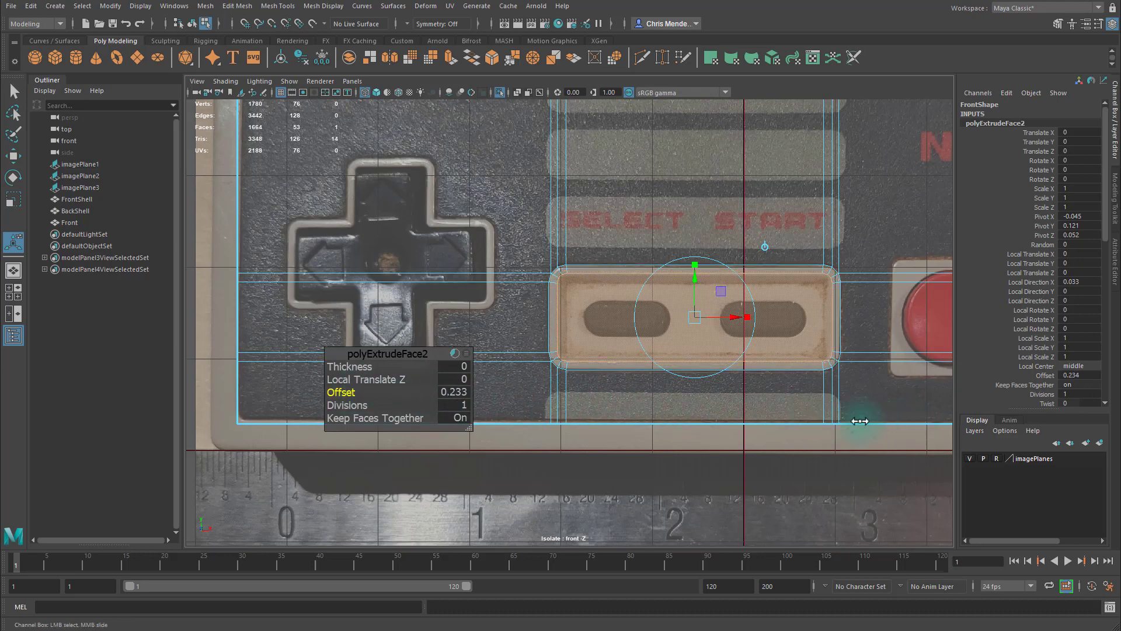
middle_click_drag(860, 421, 827, 418)
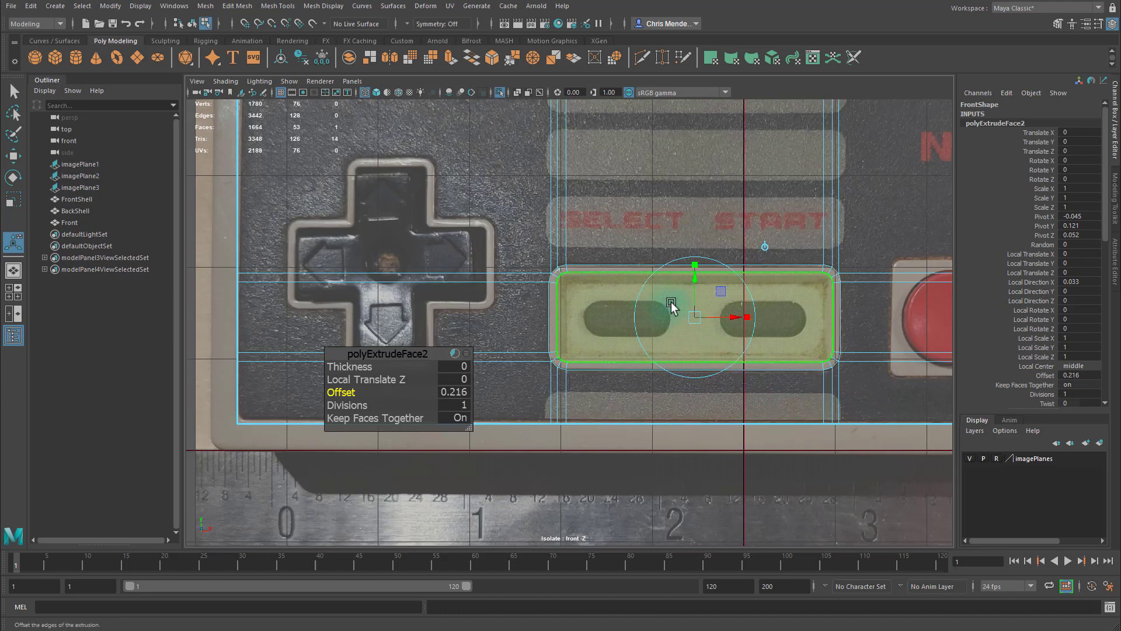
Extrude the inset recess face again, pushing it into the plate with a thickness of -0.289.
key("ctrl+e")
key("space")
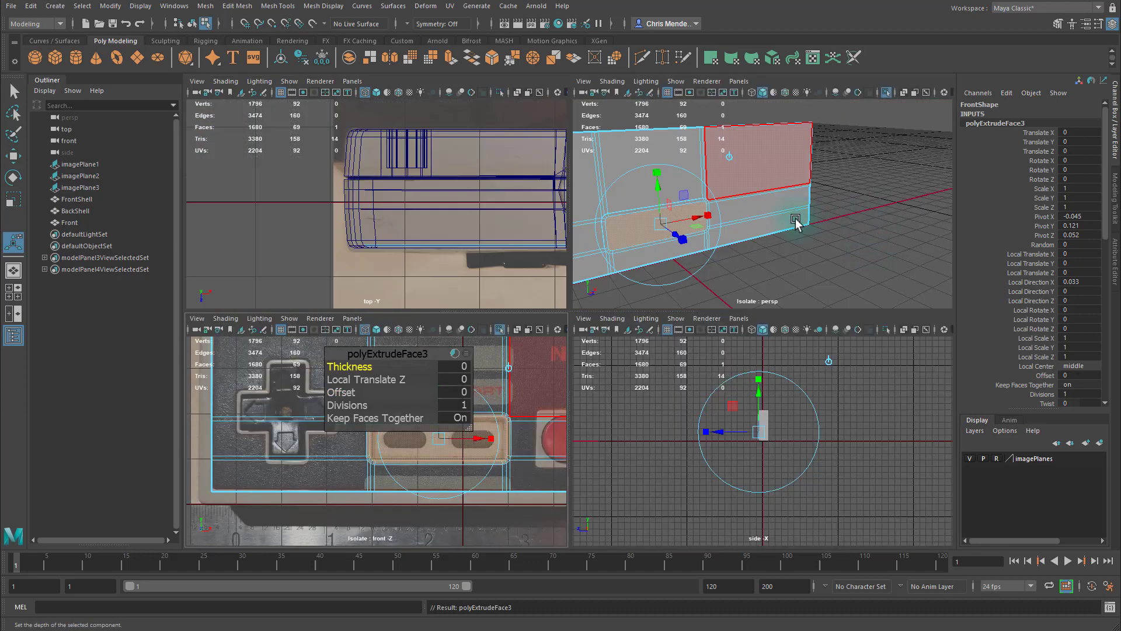
left_click_drag(795, 221, 771, 227, "alt")
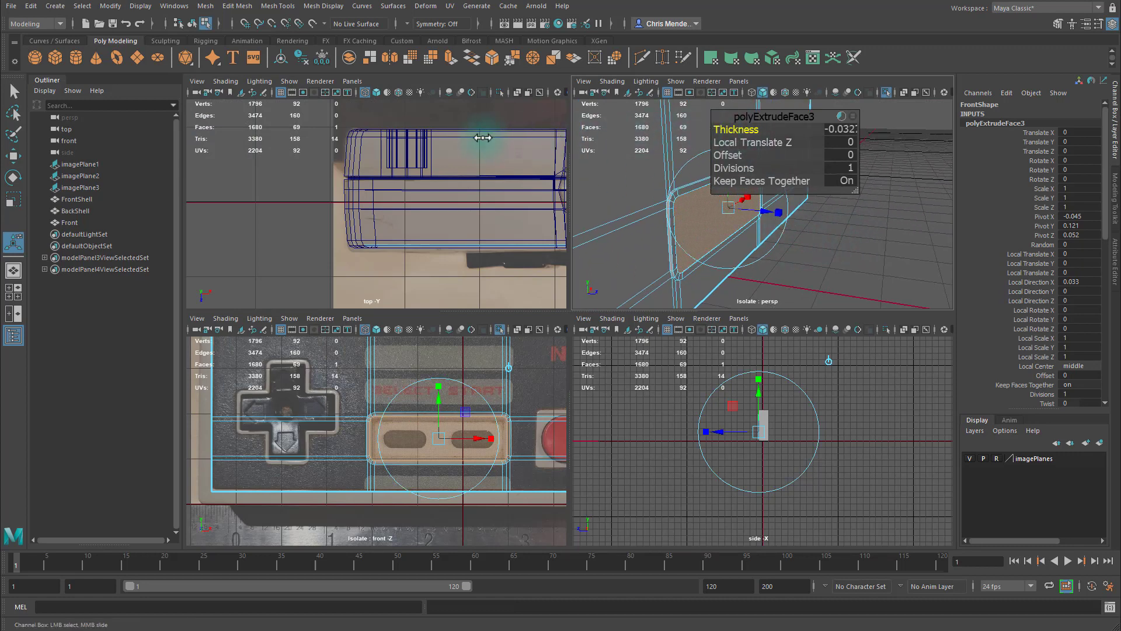
middle_click_drag(482, 138, 306, 133)
key("space")
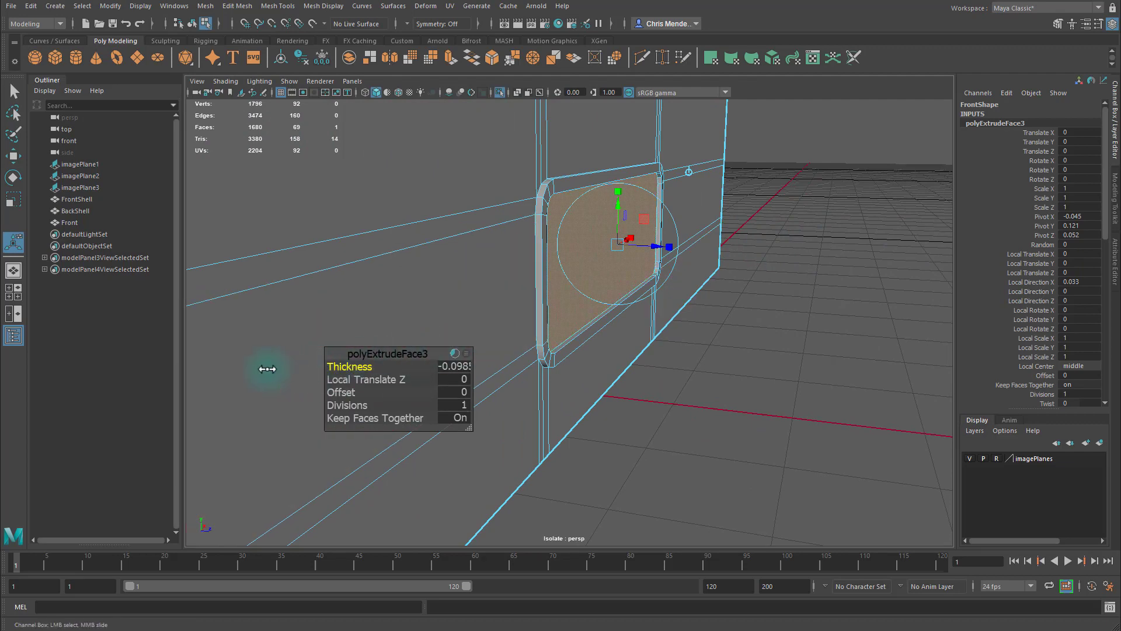
middle_click_drag(266, 369, 85, 368)
left_click_drag(875, 333, 758, 328, "alt")
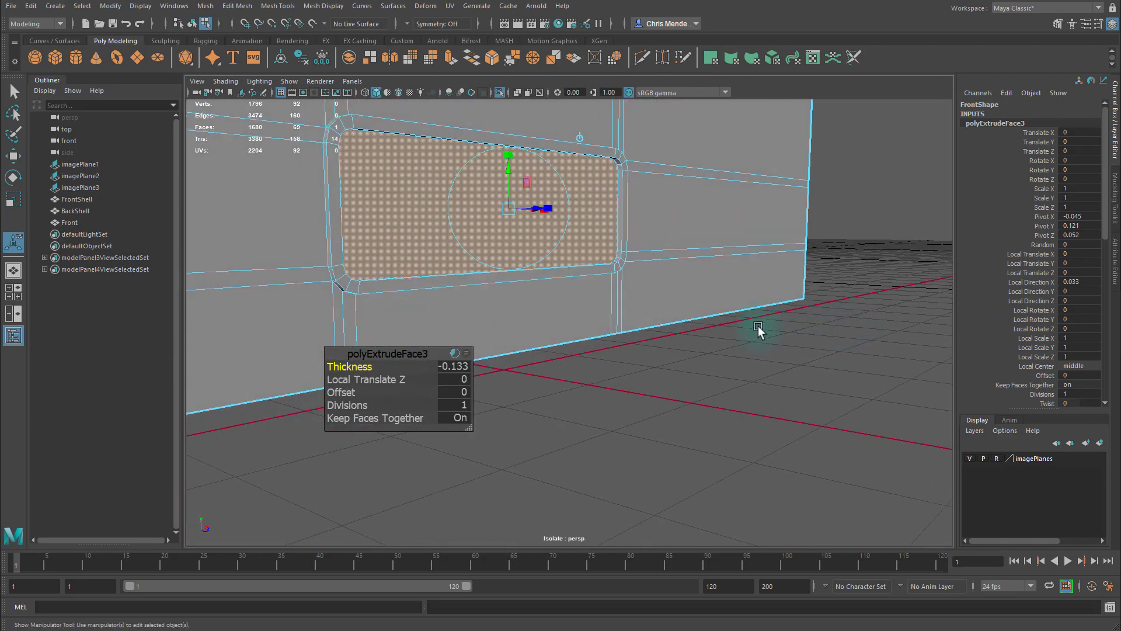
left_click_drag(714, 360, 759, 362, "alt")
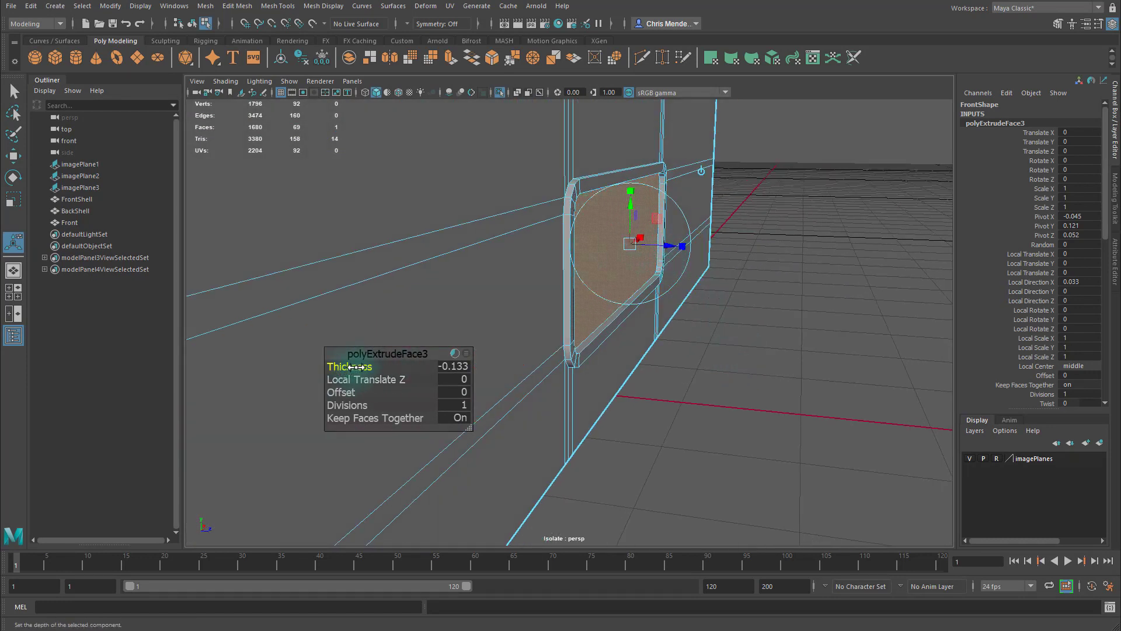
left_click_drag(350, 366, 156, 366)
left_click_drag(351, 367, 345, 367)
Set the second extrusion's offset to 0.2 so the recess walls slope inward along the front reference.
key("space")
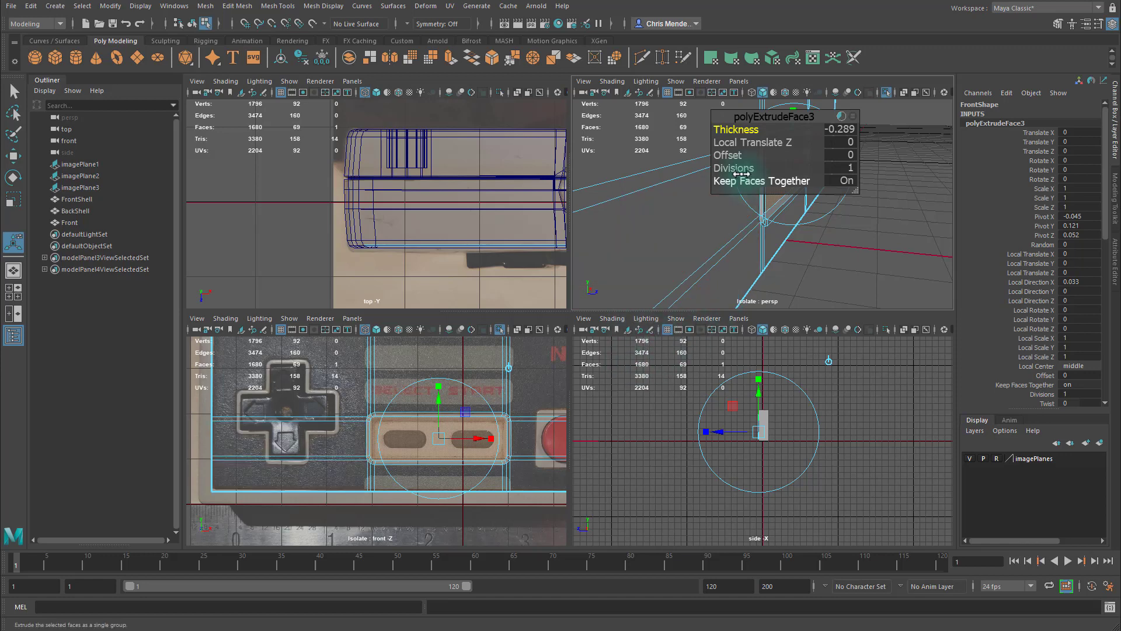
middle_click_drag(869, 270, 777, 255, "alt")
left_click_drag(777, 254, 795, 268, "alt")
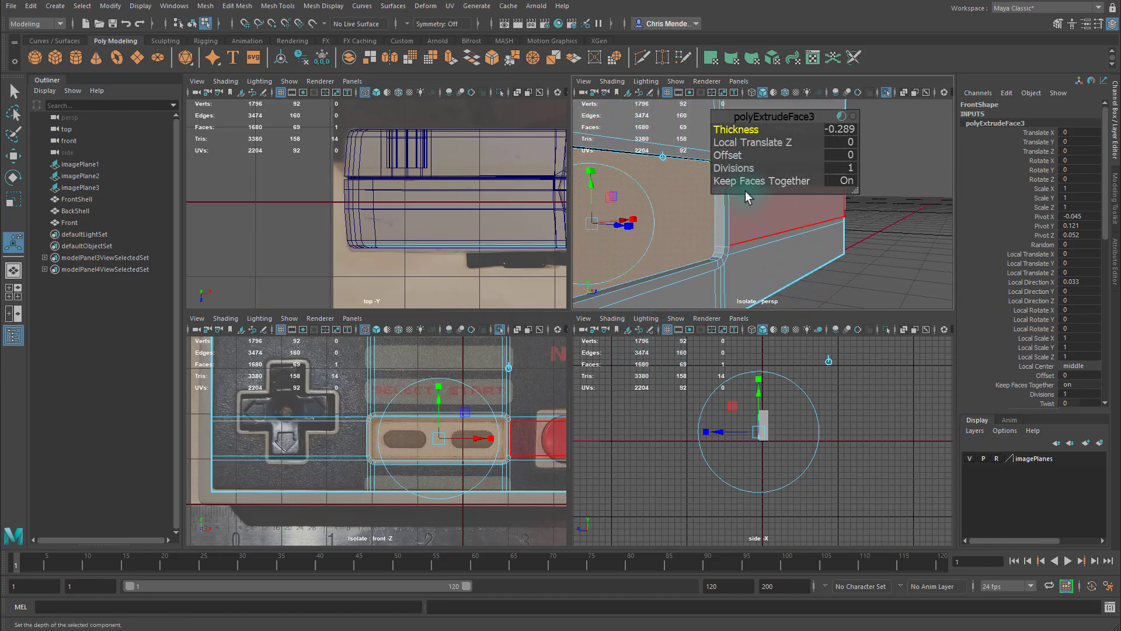
left_click_drag(737, 156, 747, 155)
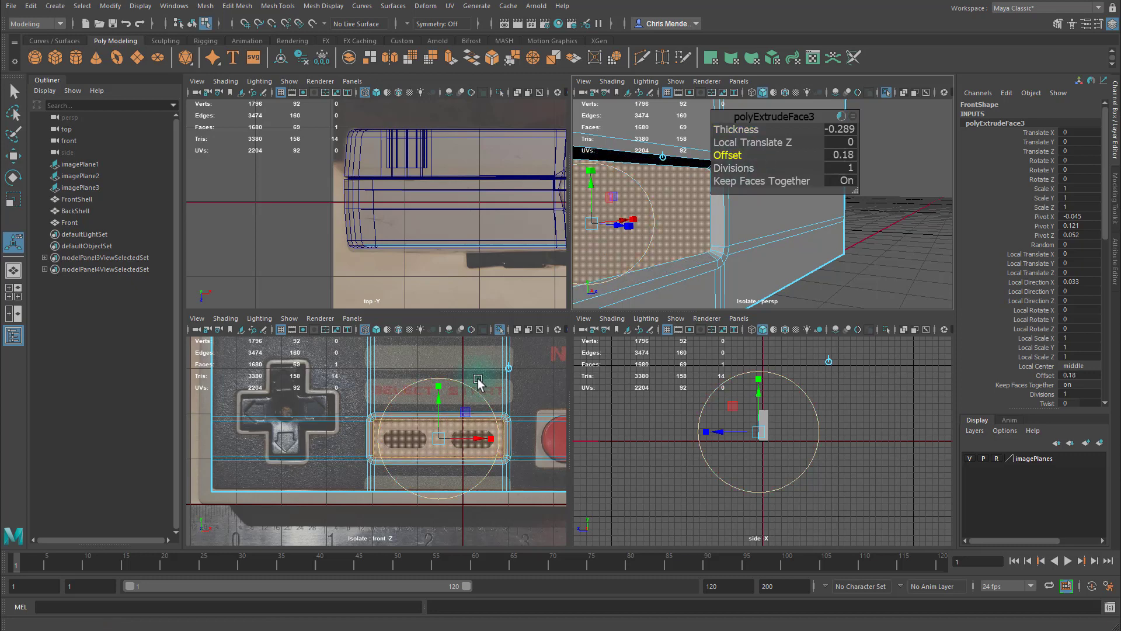
key("space")
middle_click_drag(572, 398, 584, 401)
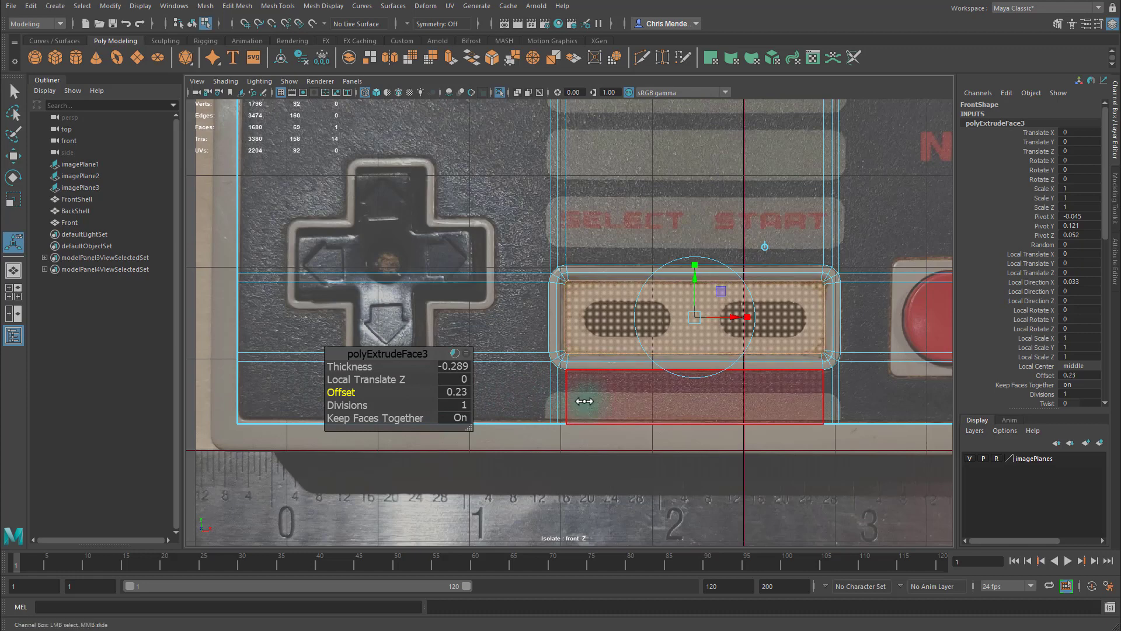
right_click_drag(626, 368, 897, 422, "alt")
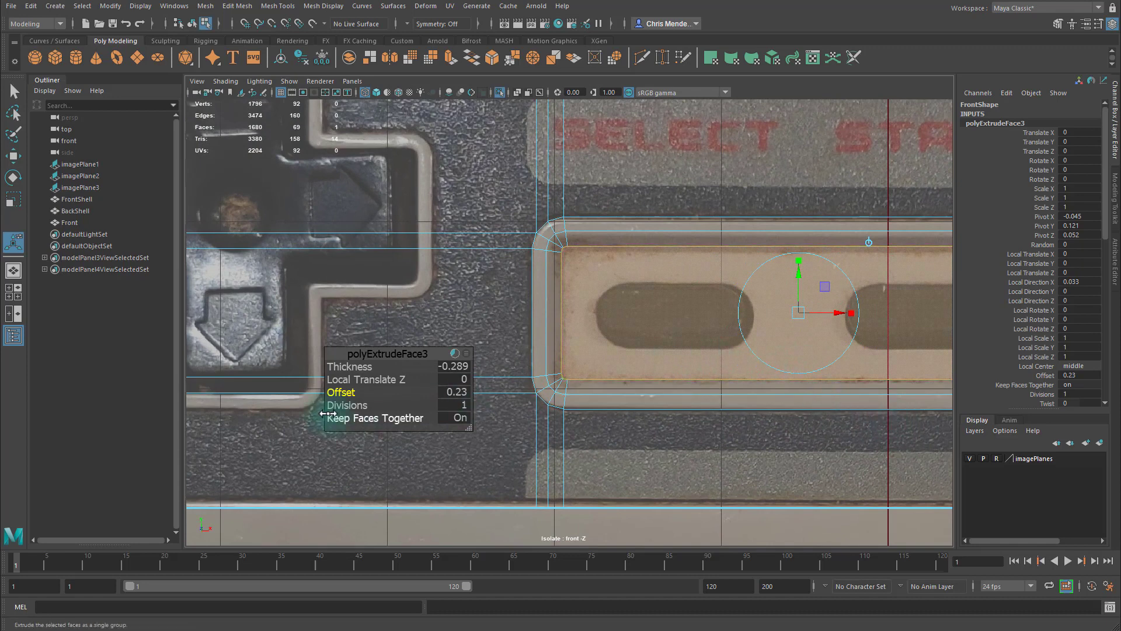
left_click_drag(341, 394, 341, 394)
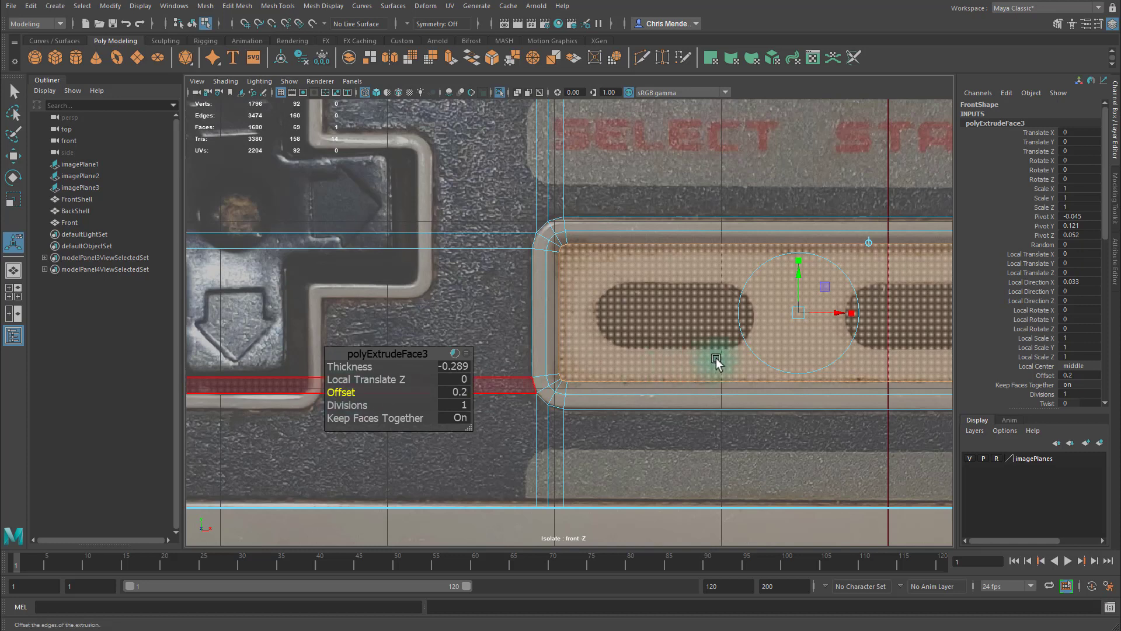
middle_click_drag(713, 358, 688, 351, "alt")
key("r")
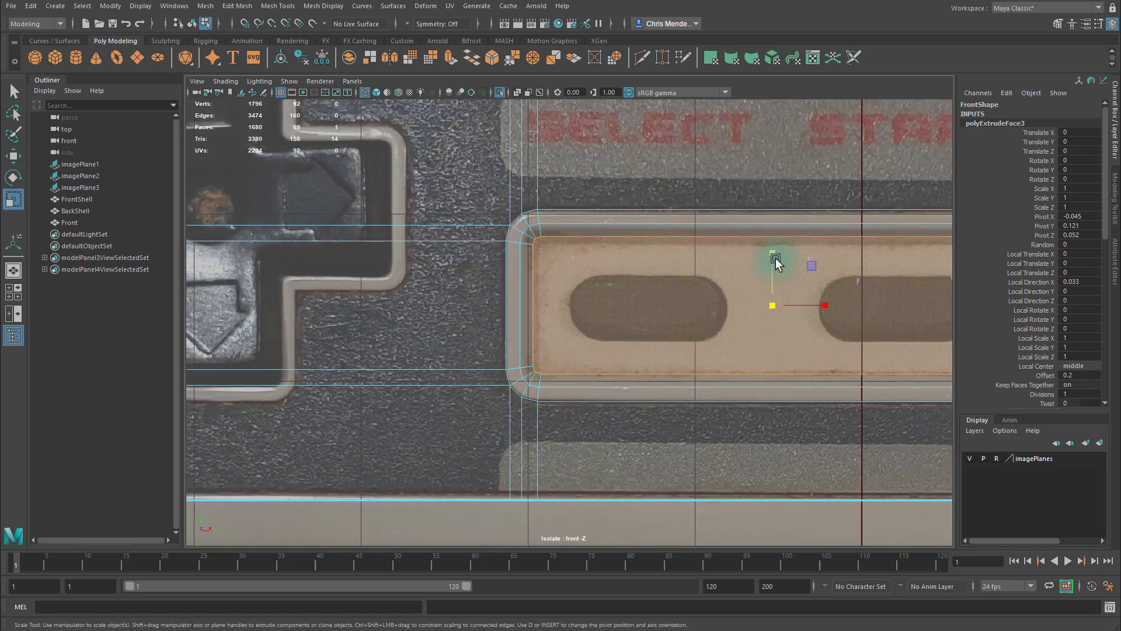
left_click_drag(773, 257, 774, 261)
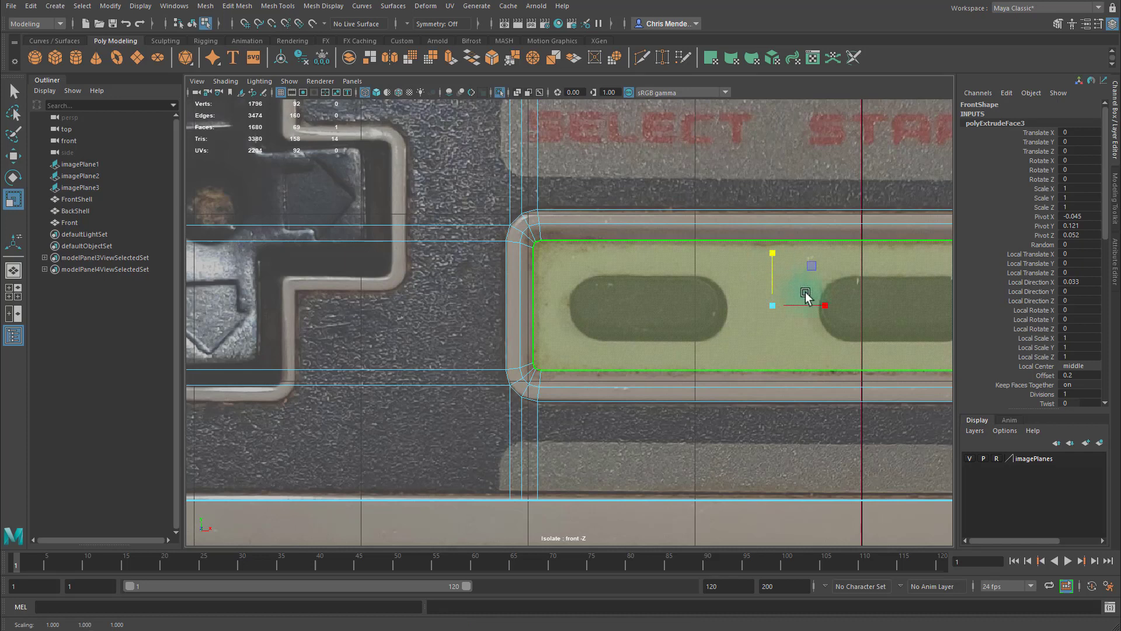
left_click_drag(825, 305, 823, 304)
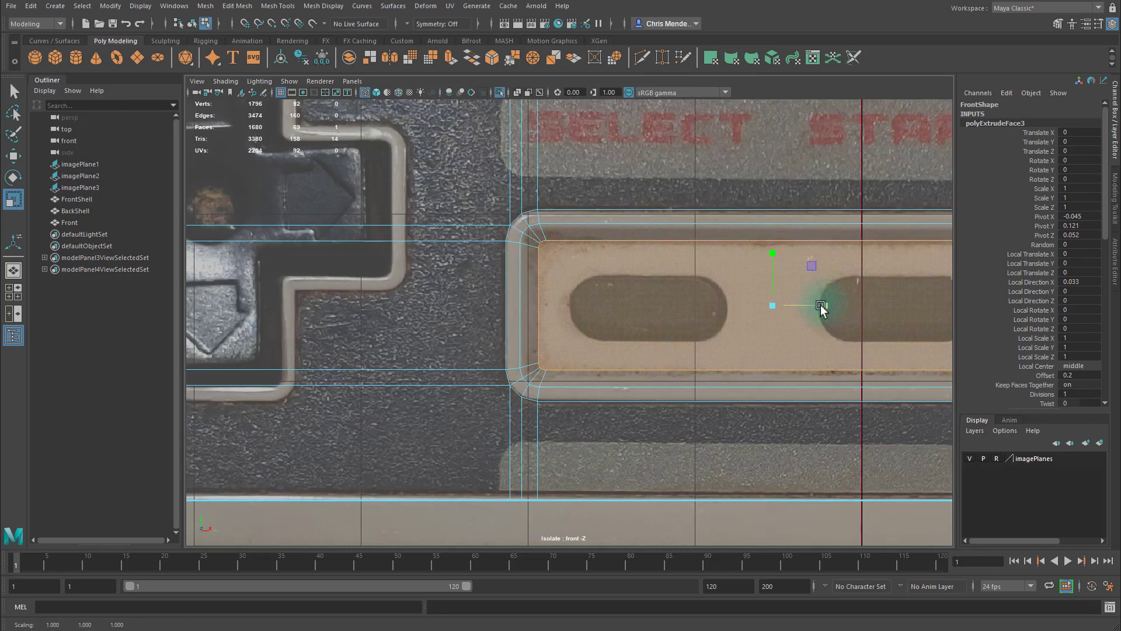
key("ctrl+z")
key("ctrl+z")
key("ctrl+z")
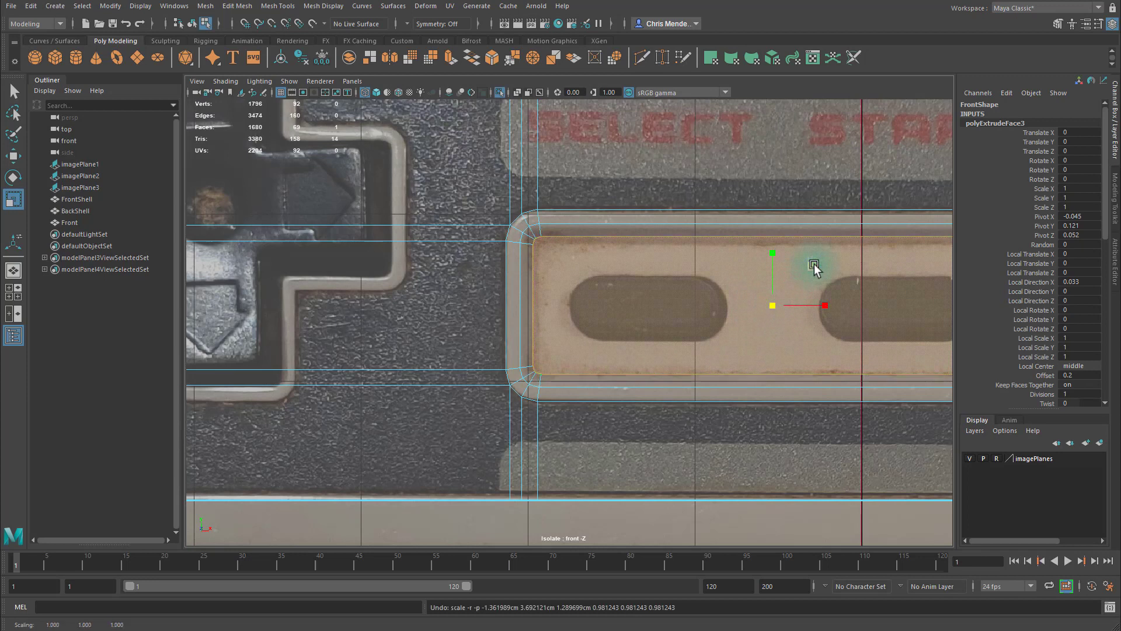
Scale the recess's floor face down slightly to fit the reference, with a vertical scale of about 0.933.
left_click_drag(812, 264, 774, 259)
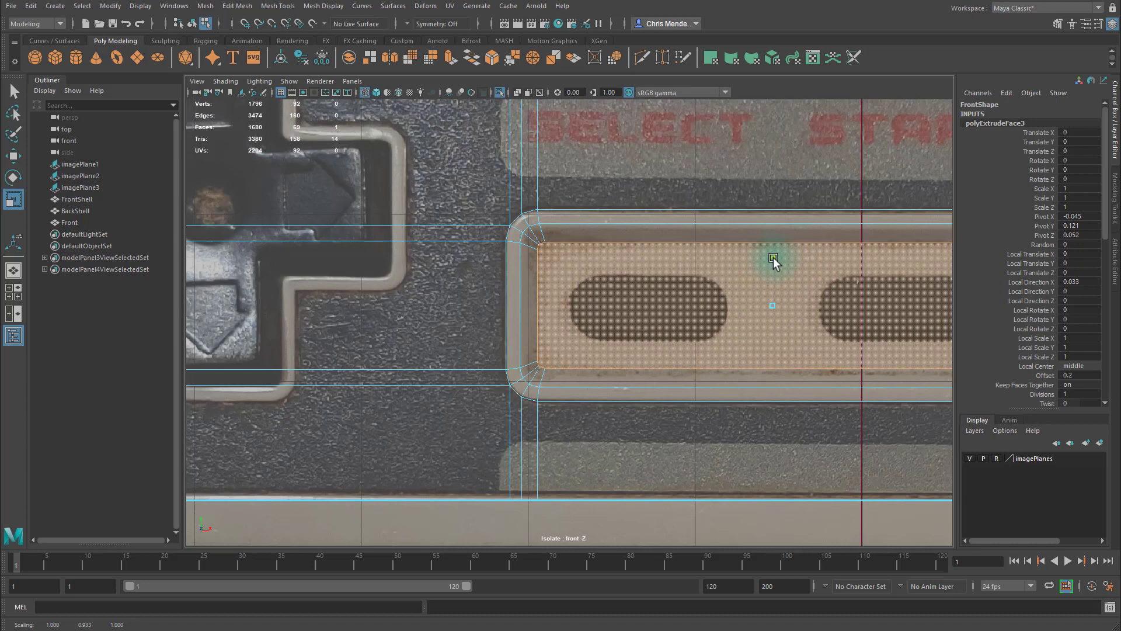
middle_click_drag(804, 321, 605, 311, "alt")
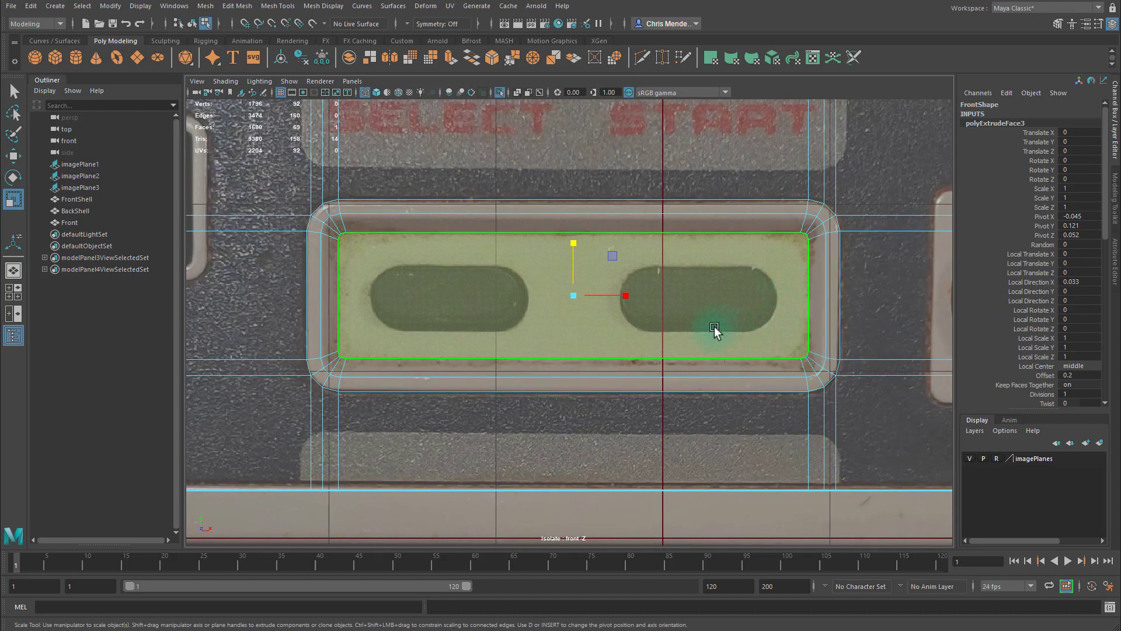
Examine the recess's sloped walls and rounded corners in the perspective view.
key("space")
key("space")
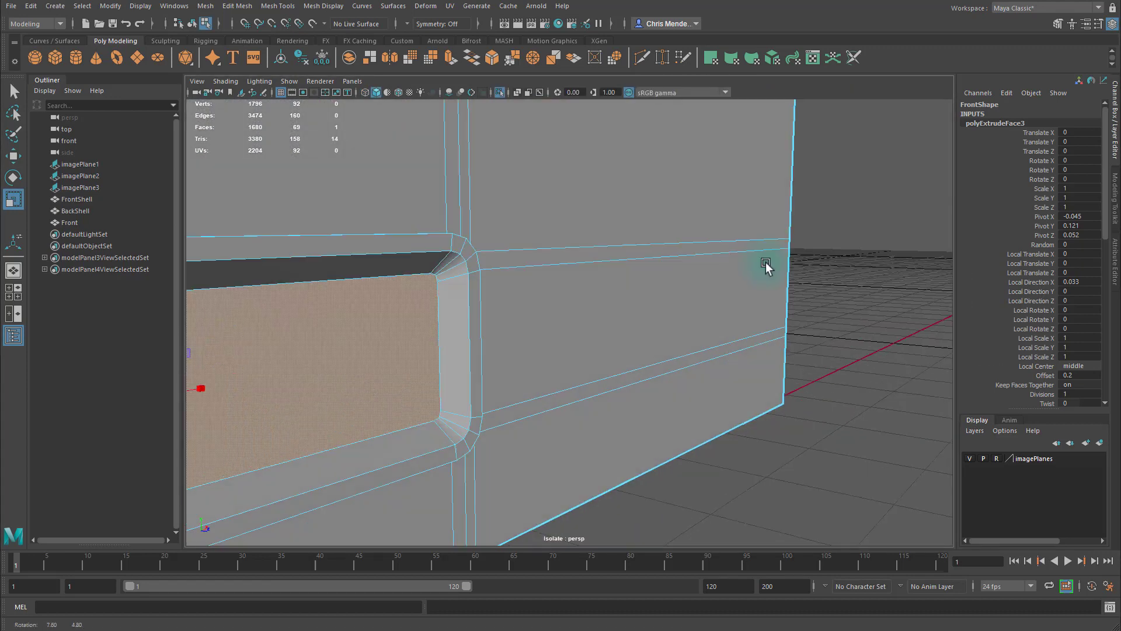
left_click_drag(766, 262, 637, 296, "alt")
right_click_drag(607, 299, 886, 348, "alt")
middle_click_drag(584, 327, 773, 306, "alt")
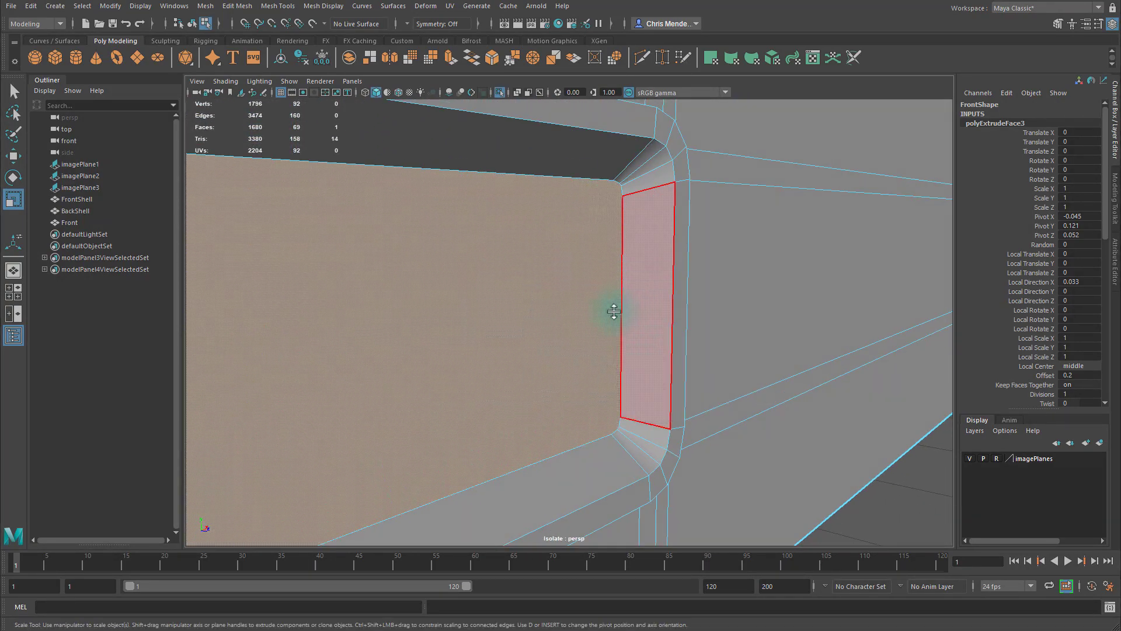
key("space")
key("space")
left_click_drag(713, 283, 630, 300, "alt")
right_click_drag(654, 300, 590, 295, "alt")
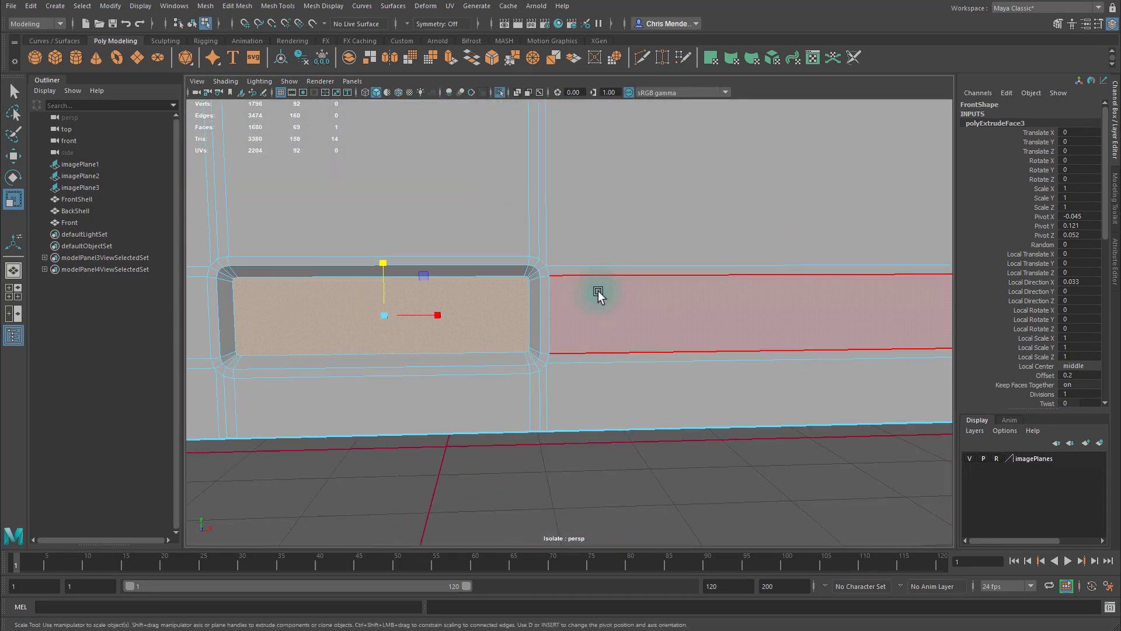
key("f")
middle_click_drag(551, 300, 615, 282, "alt")
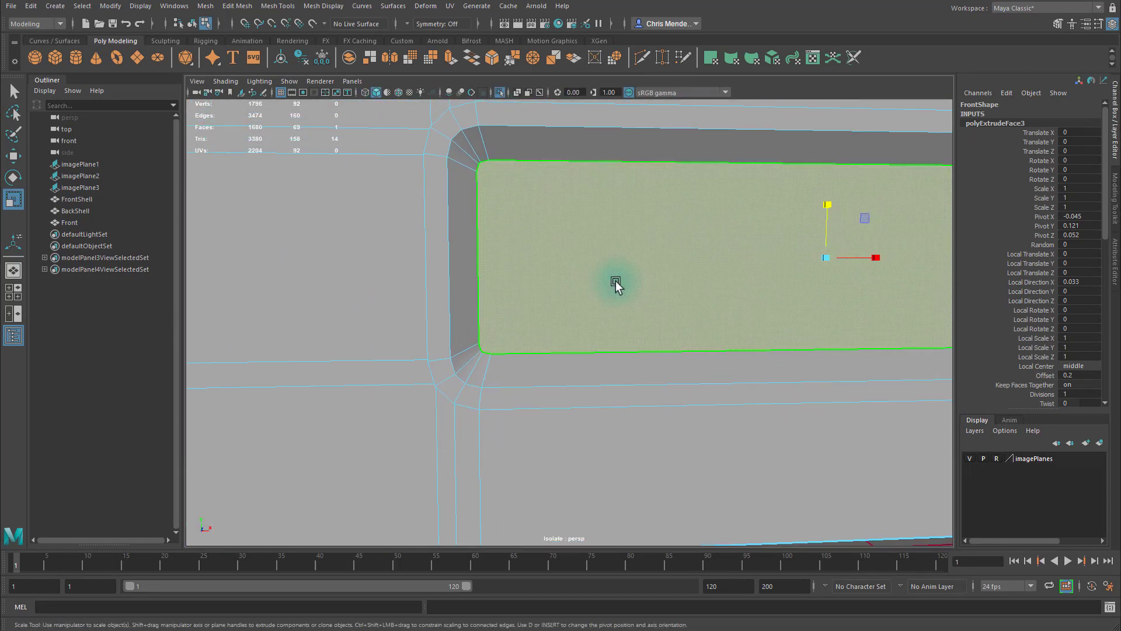
key("ctrl+shift+x")
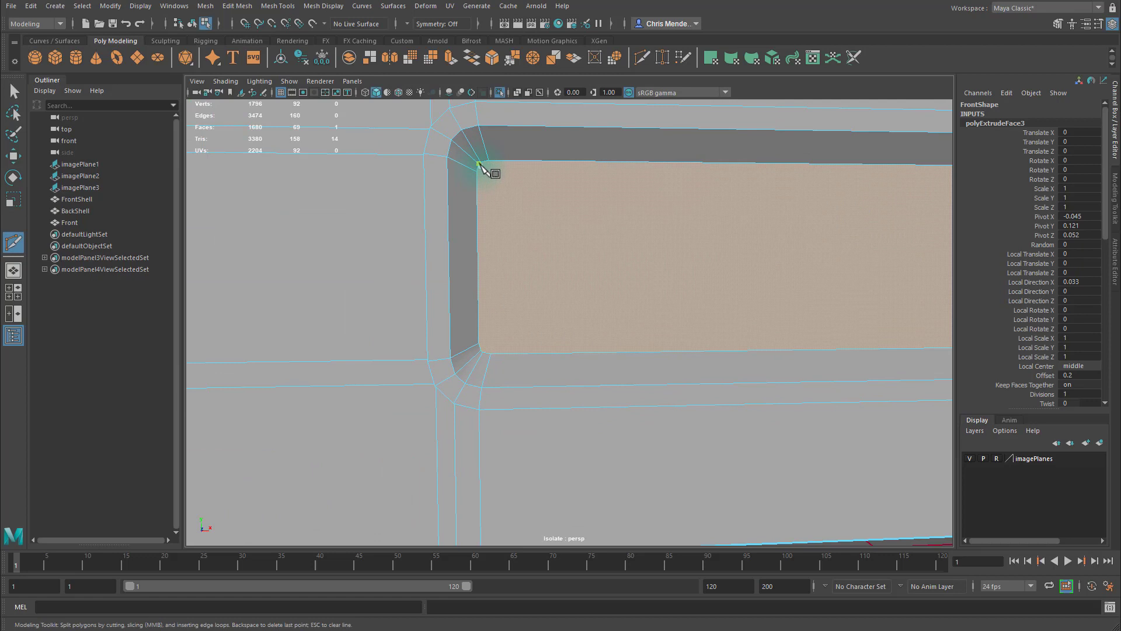
scroll(475, 182, "up", 3)
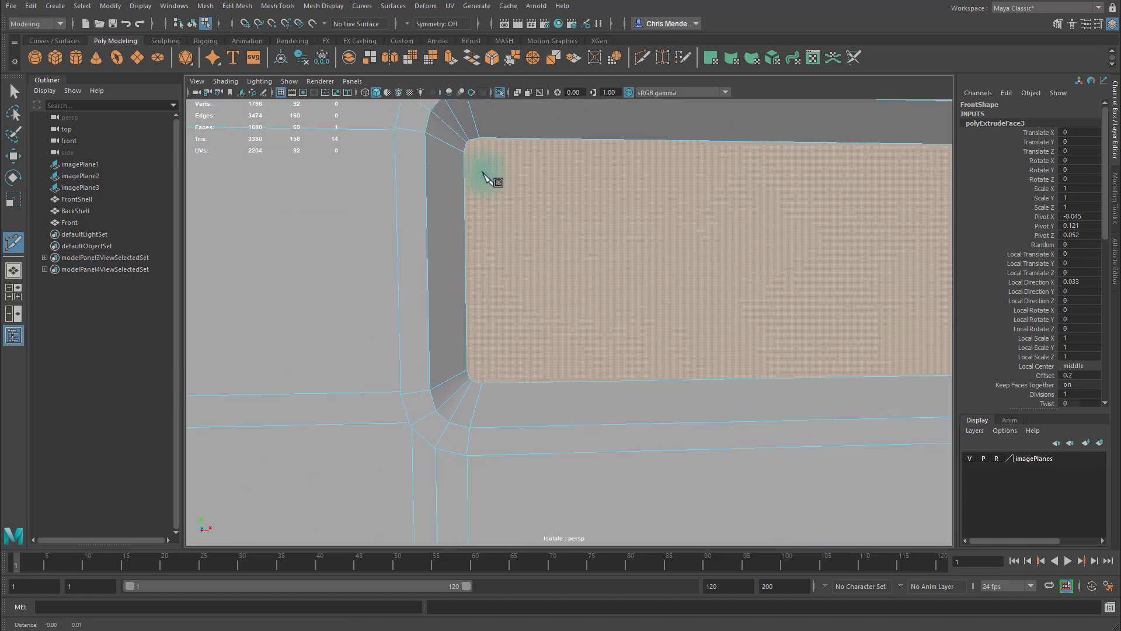
middle_click_drag(489, 175, 480, 178, "alt")
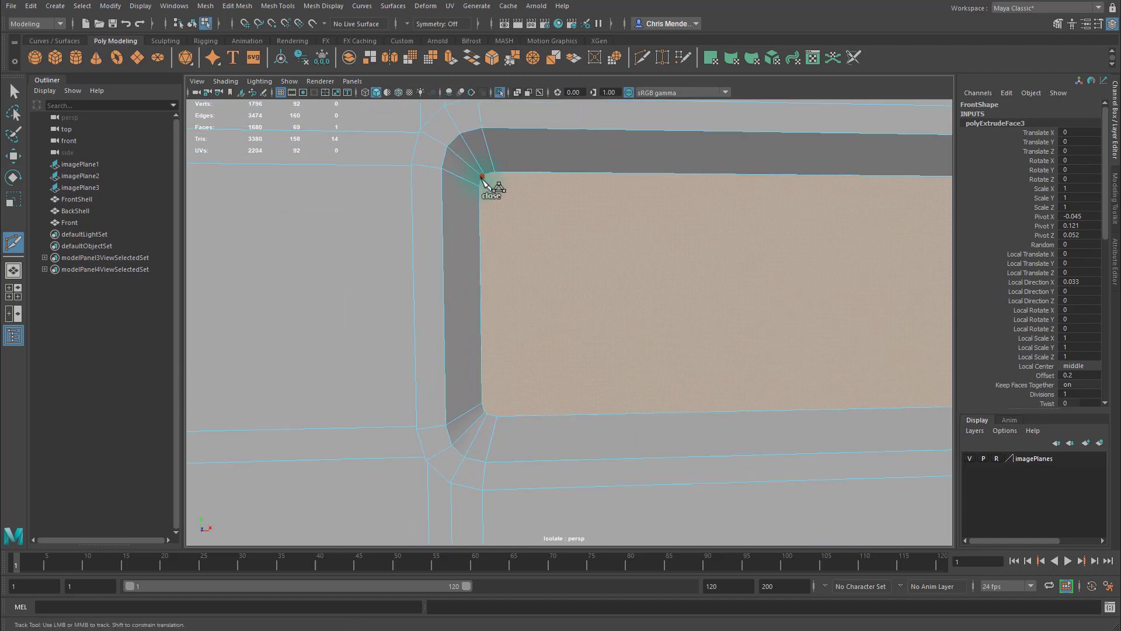
left_click(482, 177)
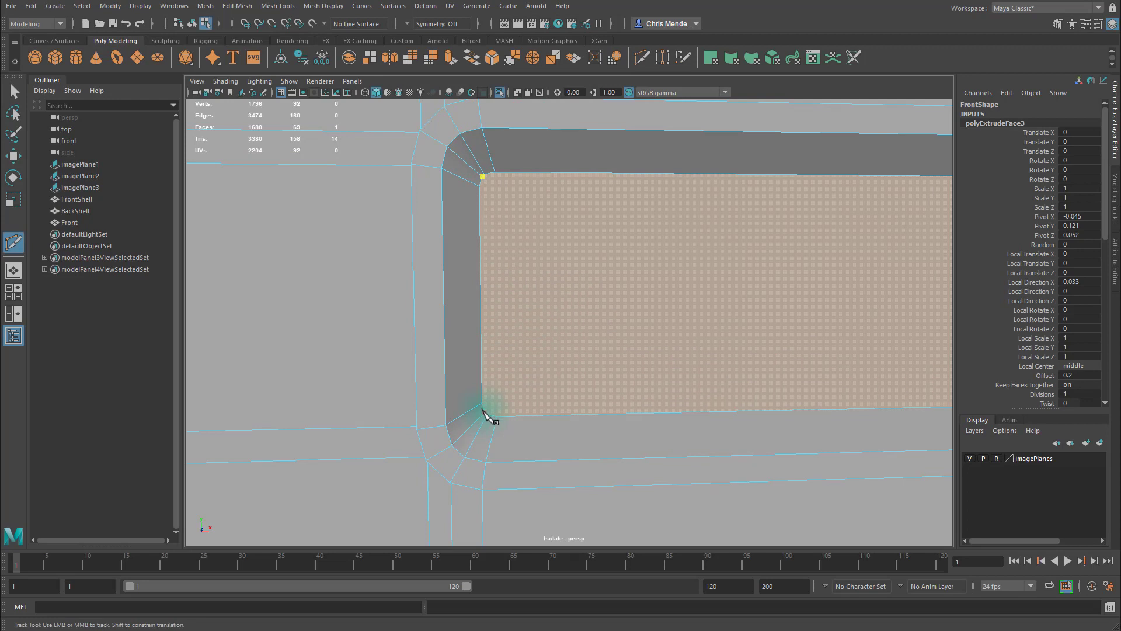
left_click(483, 412)
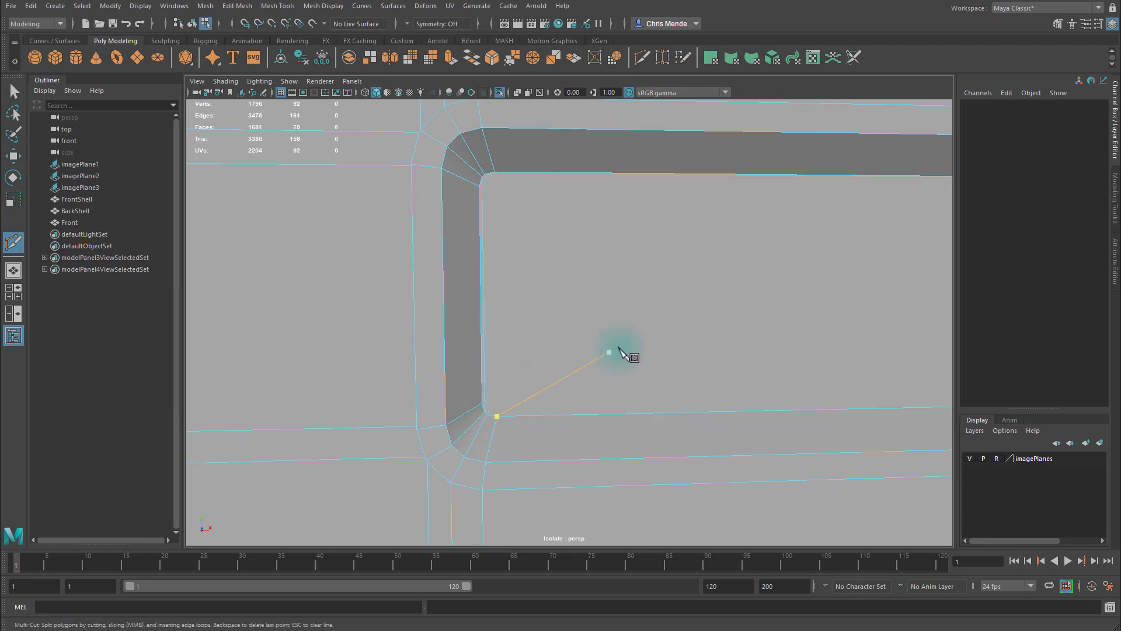
scroll(730, 320, "down", 1)
key("ctrl+z")
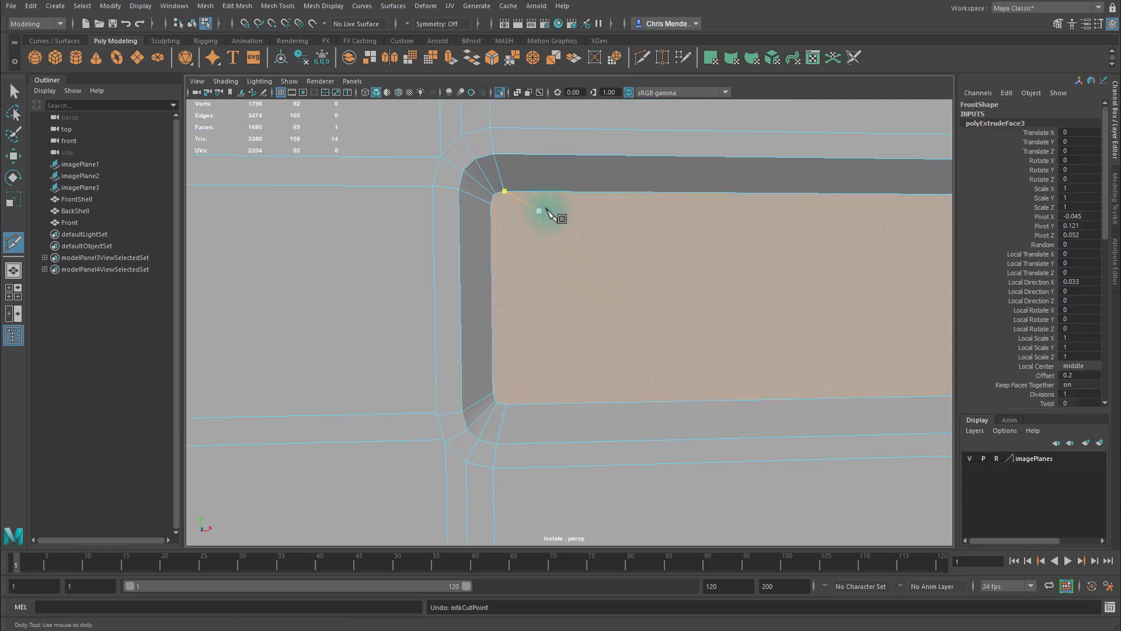
Select the complete ring of edges around the recess's floor, including the short edges at all four rounded corners.
key("q")
left_click(578, 191)
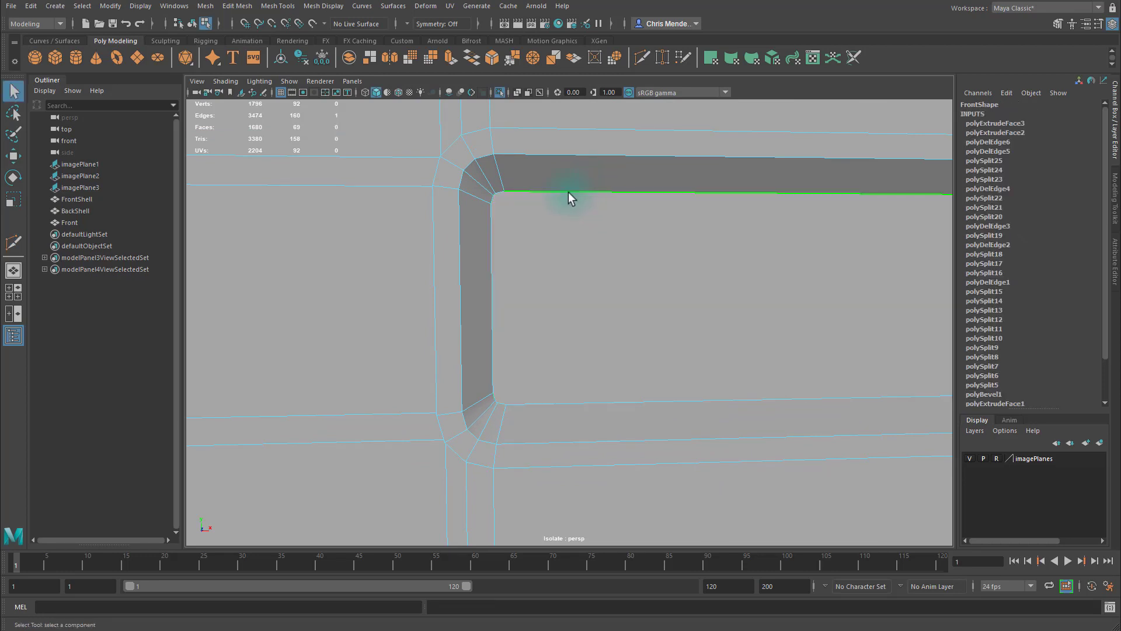
left_click(494, 215, "shift")
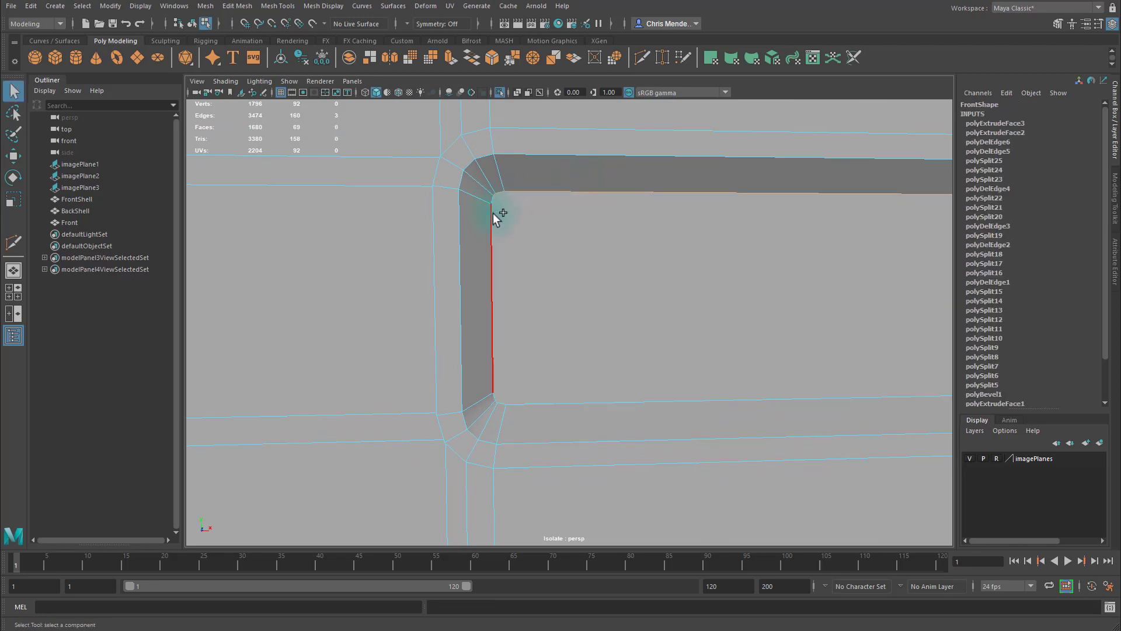
left_click(495, 402, "shift")
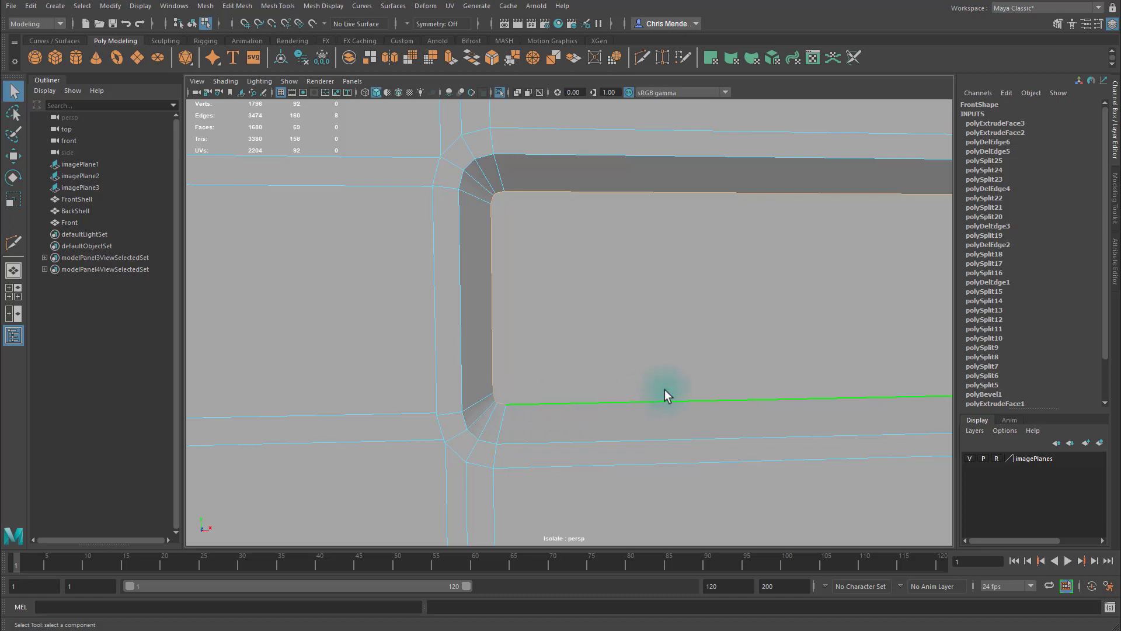
middle_click_drag(664, 390, 559, 358, "alt")
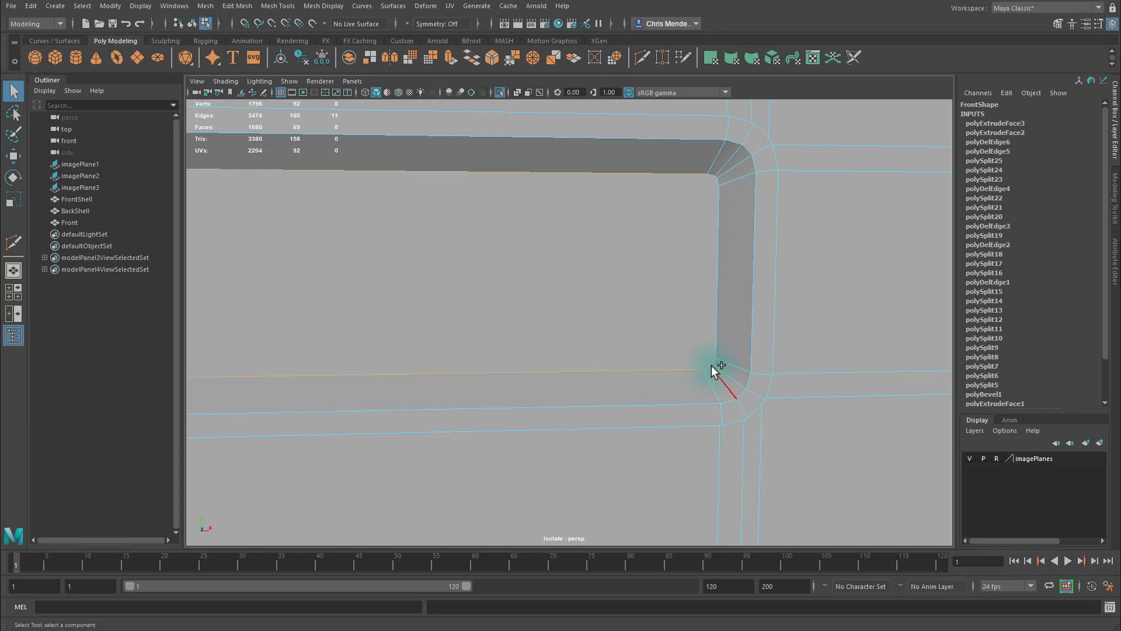
scroll(677, 362, "up", 5)
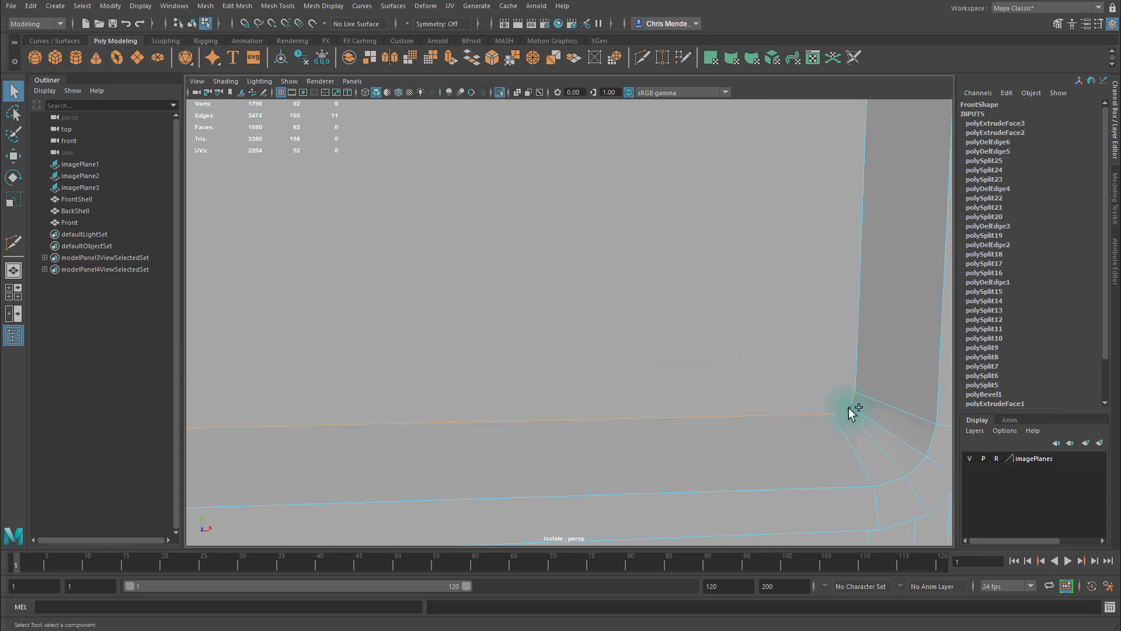
left_click(851, 407, "shift")
left_click(856, 370, "shift")
middle_click_drag(886, 290, 866, 353, "alt")
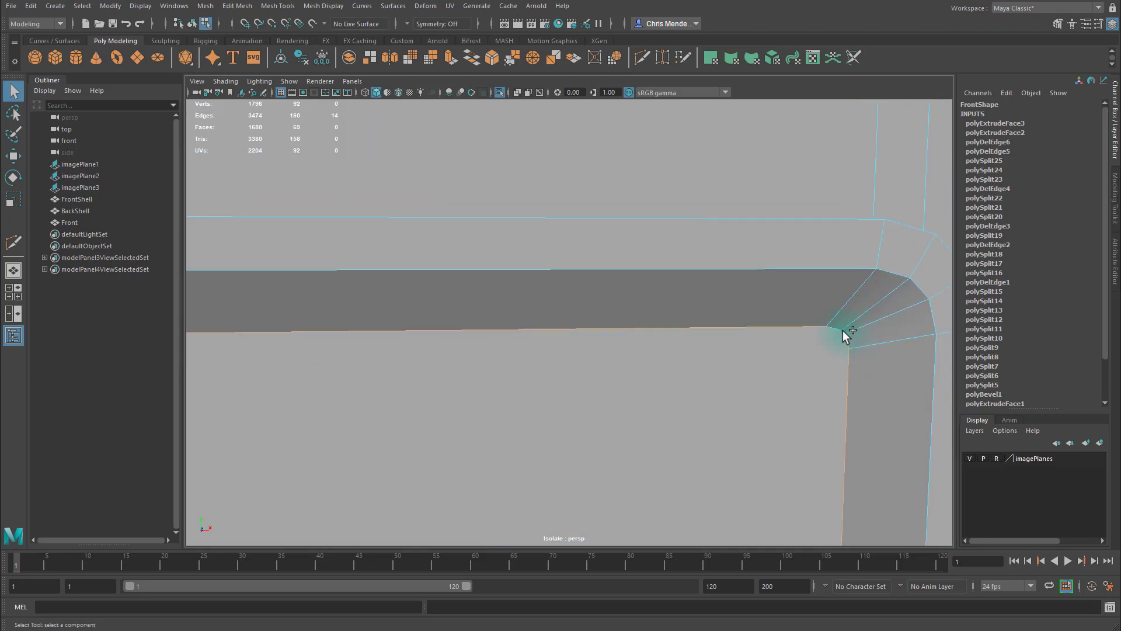
scroll(837, 334, "down", 6)
middle_click_drag(743, 372, 838, 326, "alt")
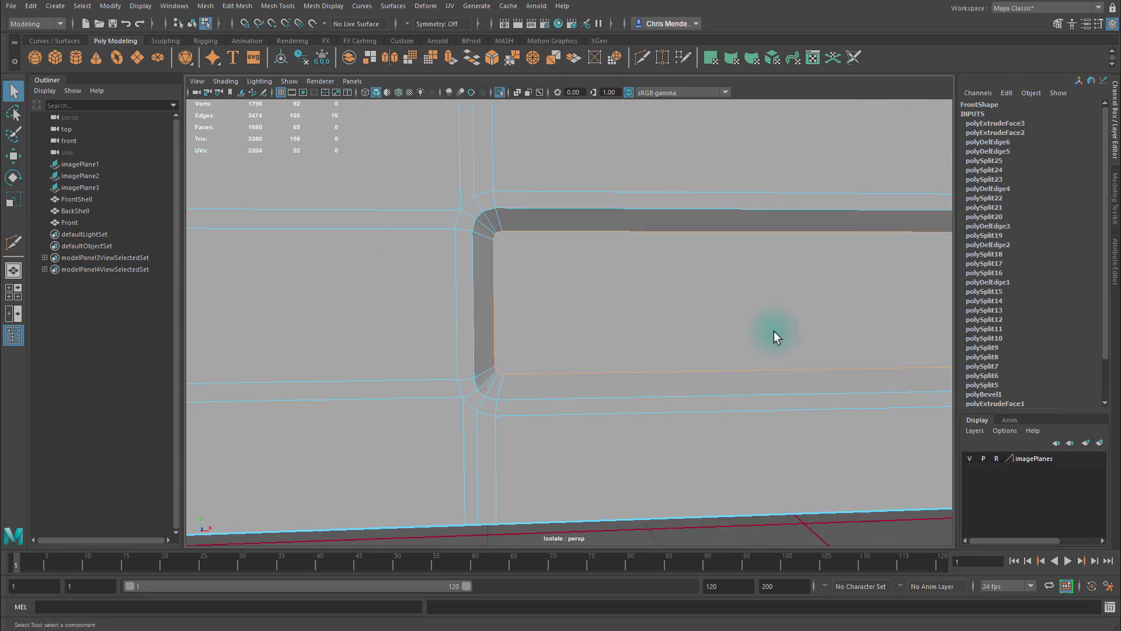
scroll(775, 345, "up", 2)
scroll(648, 272, "down", 4)
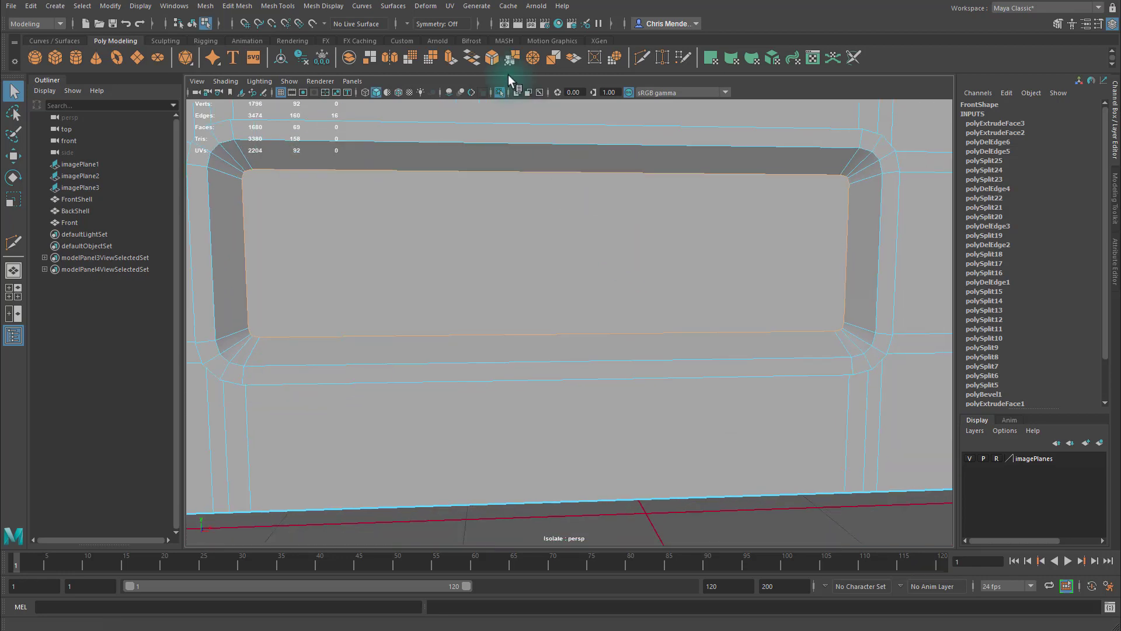
Bevel the floor's border edges with a fraction of 0.5 and 1 segment, with Chamfer turned off.
left_click(492, 58)
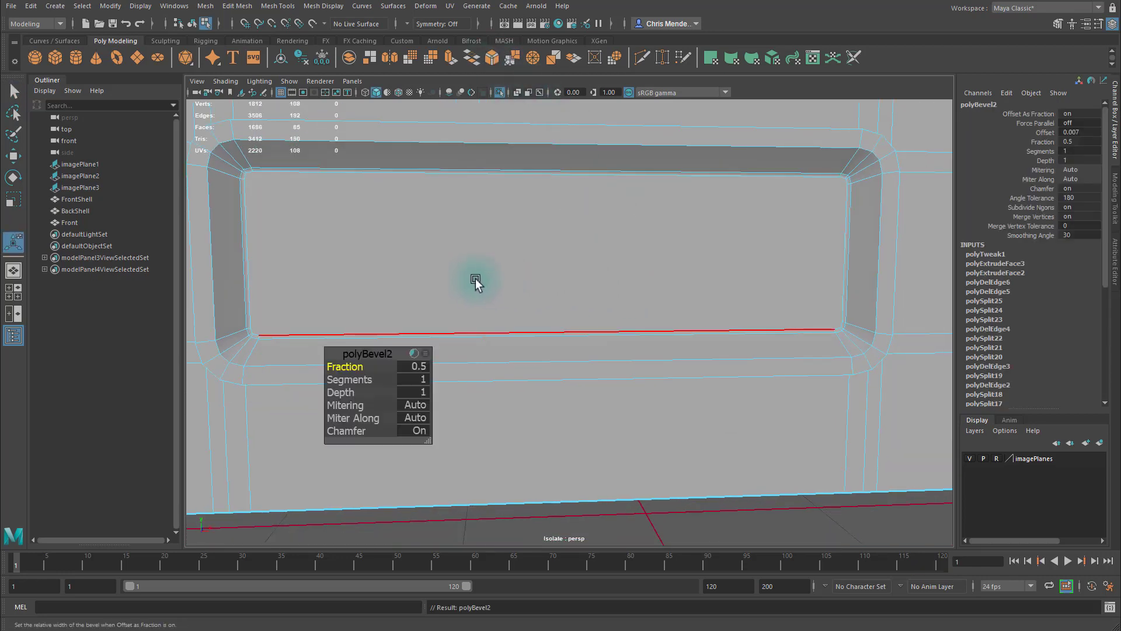
middle_click_drag(476, 280, 476, 274, "alt")
scroll(476, 274, "up", 5)
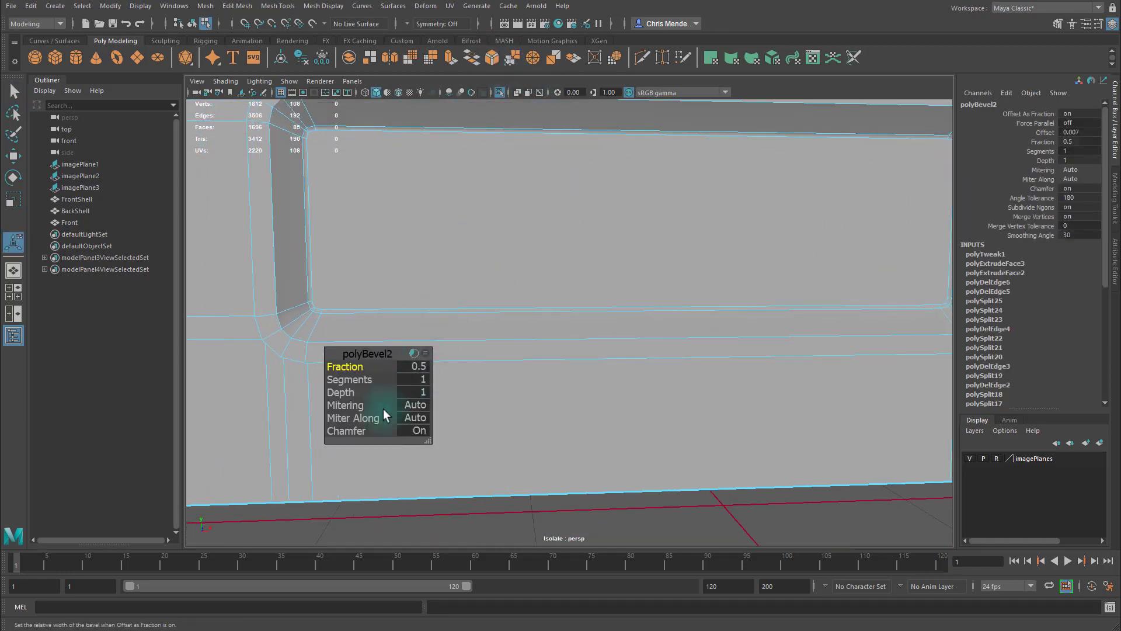
left_click_drag(350, 430, 308, 420)
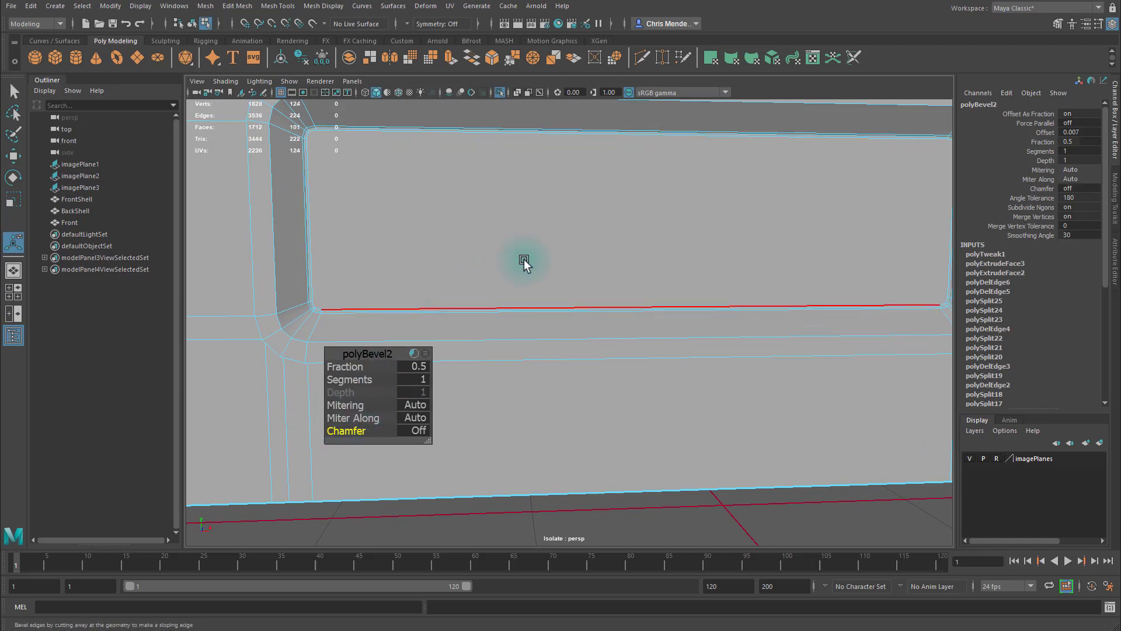
middle_click_drag(526, 261, 513, 266, "alt")
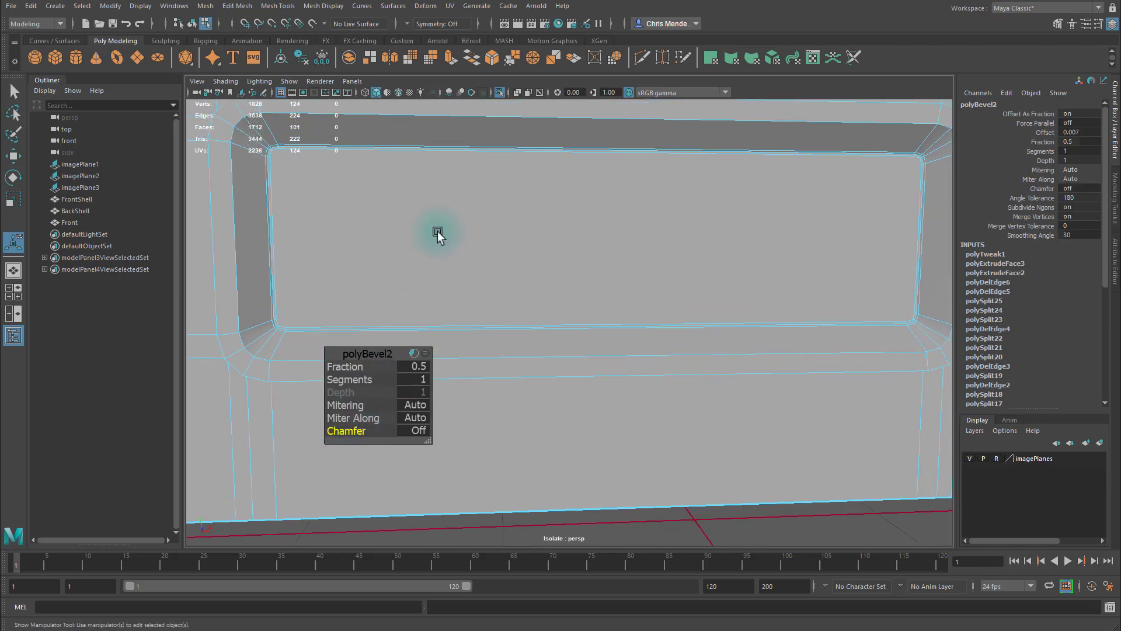
middle_click_drag(437, 238, 470, 250, "alt")
Multi-Cut a new edge down the left side of the recess floor, joining the upper-left and lower-left corner vertices.
key("ctrl+shift+x")
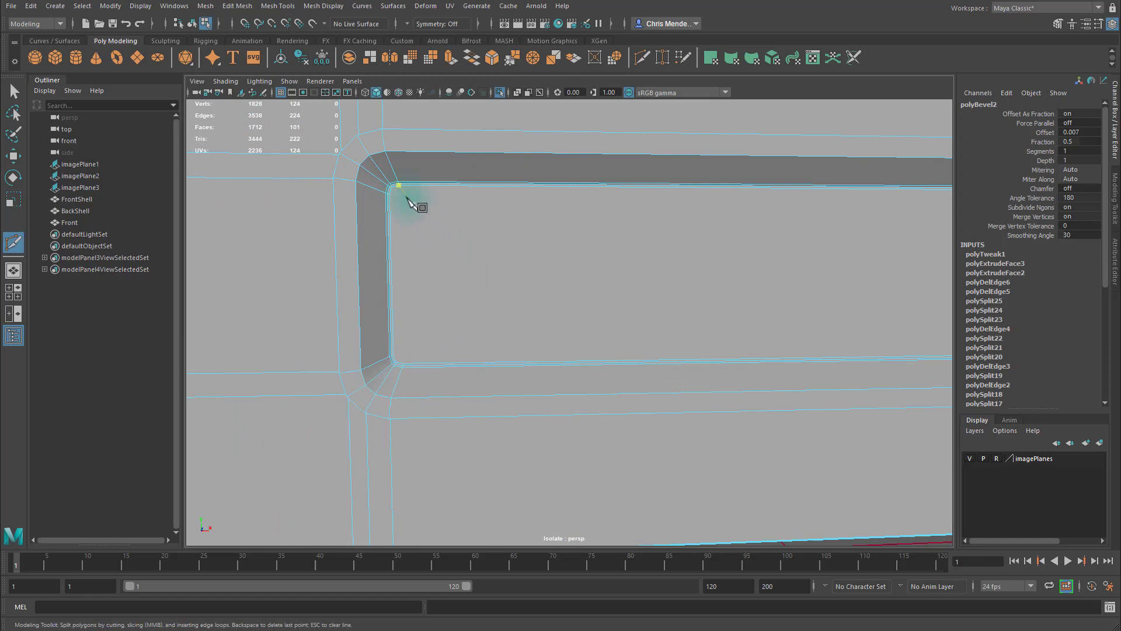
left_click(398, 185)
scroll(409, 195, "up", 5)
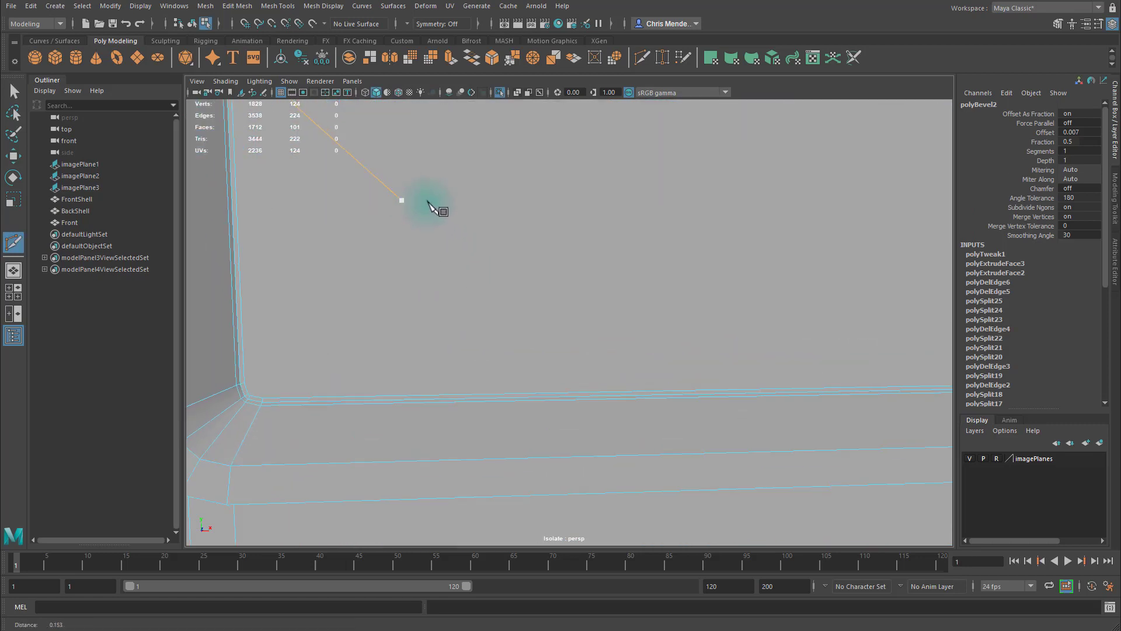
scroll(420, 202, "down", 5)
middle_click_drag(451, 226, 454, 238, "alt")
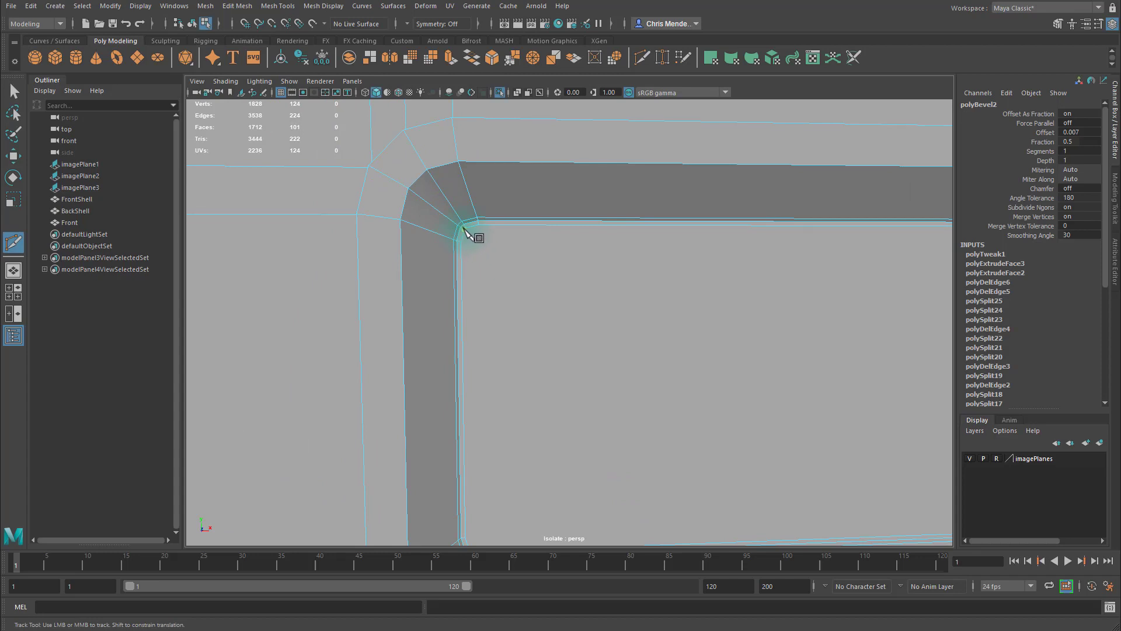
scroll(469, 234, "up", 4)
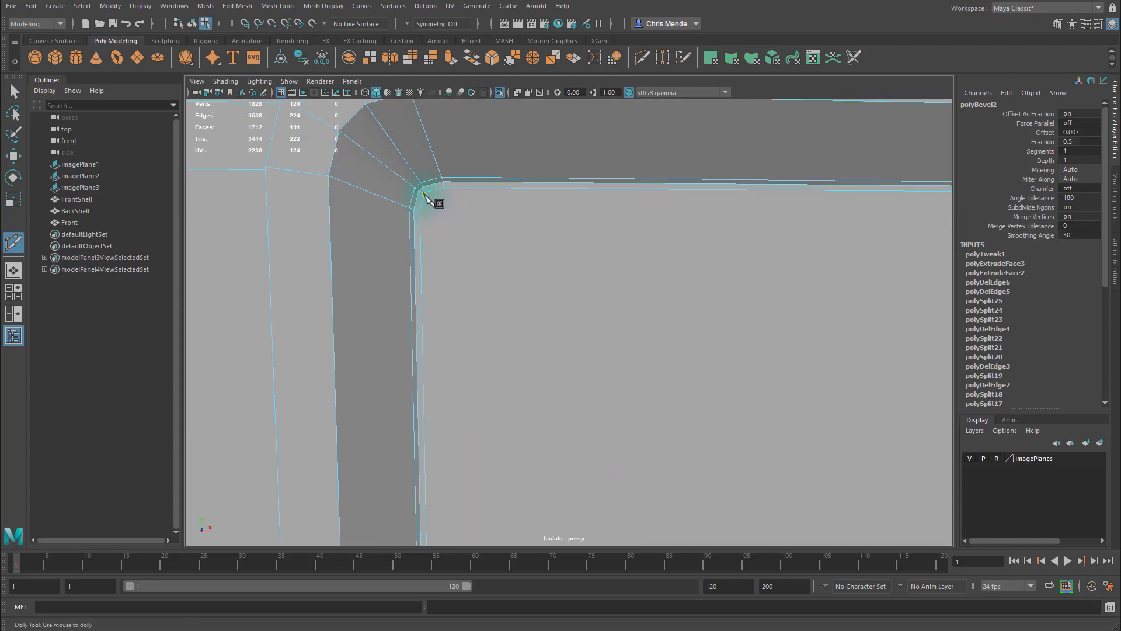
left_click(423, 192)
middle_click_drag(471, 284, 469, 237, "alt")
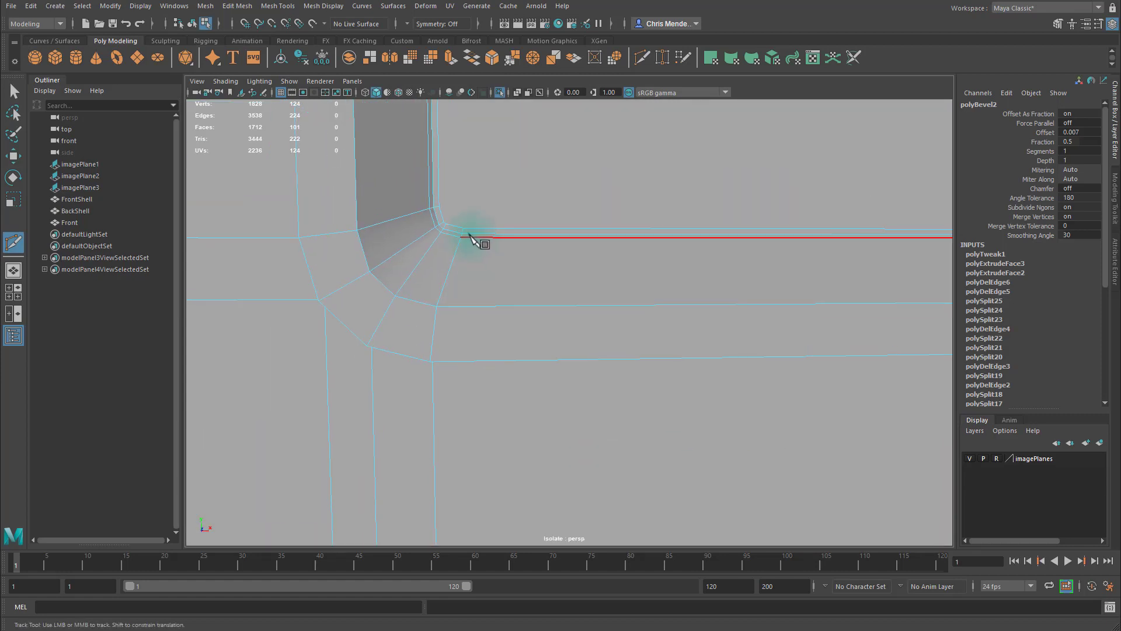
left_click(443, 221)
key("Return")
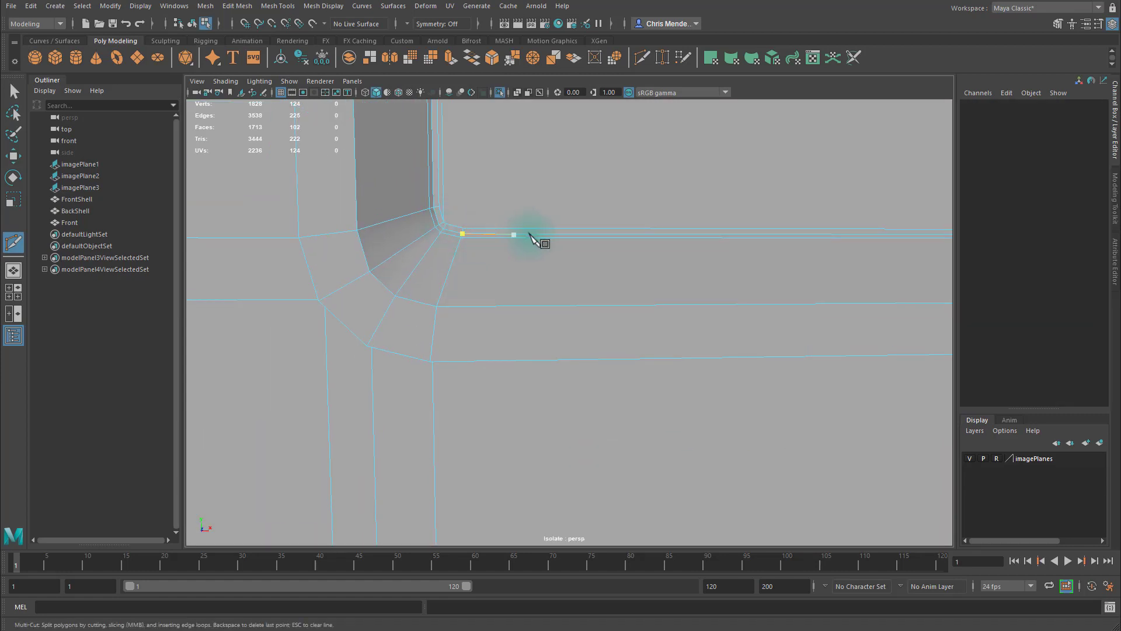
Multi-Cut a new edge along the bottom of the recess floor, joining its lower-left and lower-right corner vertices.
left_click(461, 237)
scroll(556, 220, "down", 3)
scroll(520, 234, "up", 1)
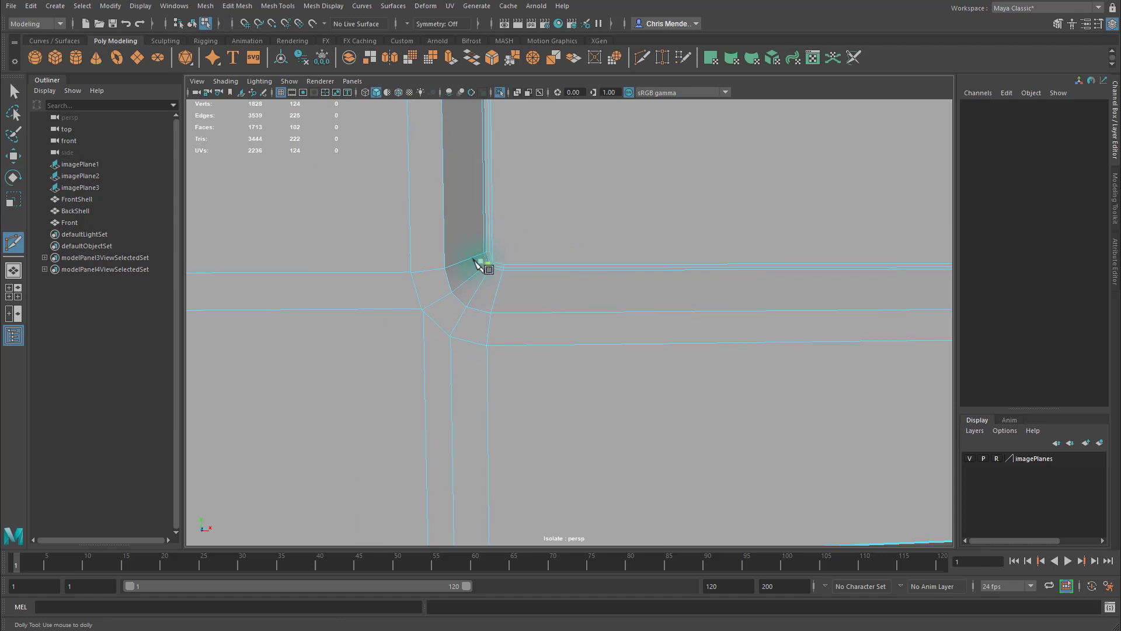
scroll(482, 261, "up", 3)
scroll(442, 215, "down", 1)
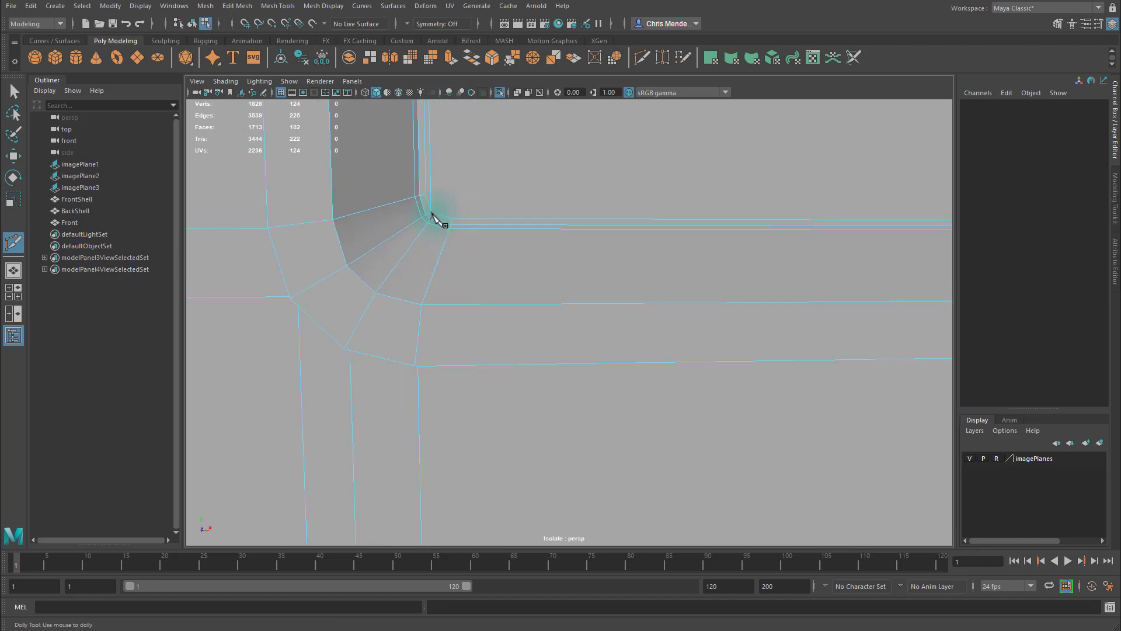
scroll(437, 217, "up", 2)
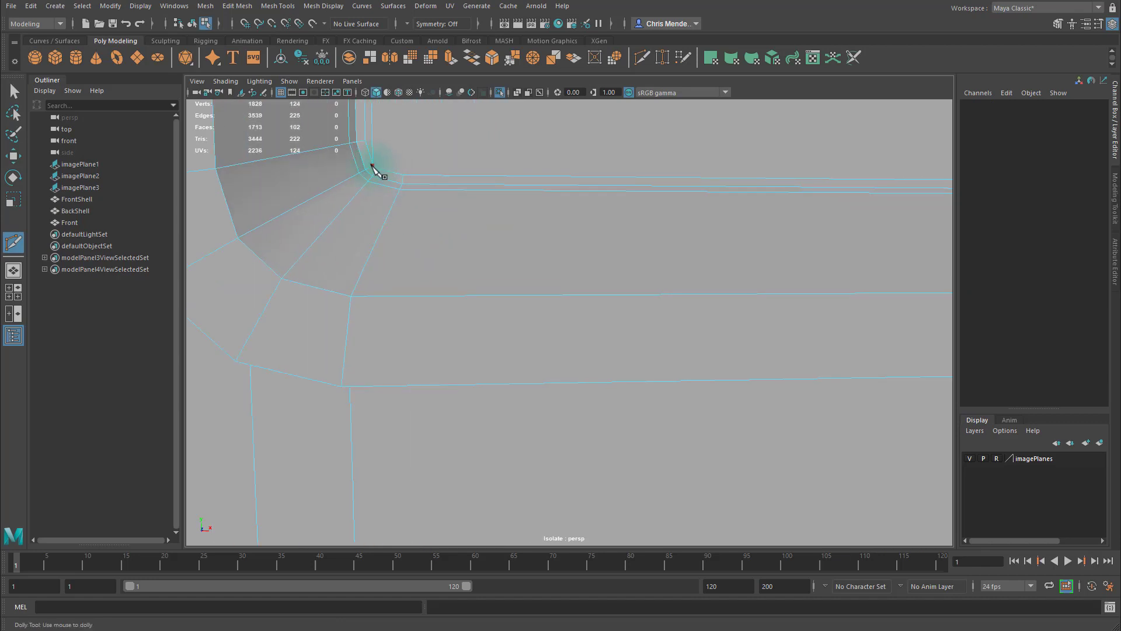
left_click_drag(375, 170, 467, 204, "alt")
middle_click_drag(462, 205, 476, 229, "alt")
scroll(488, 237, "up", 2)
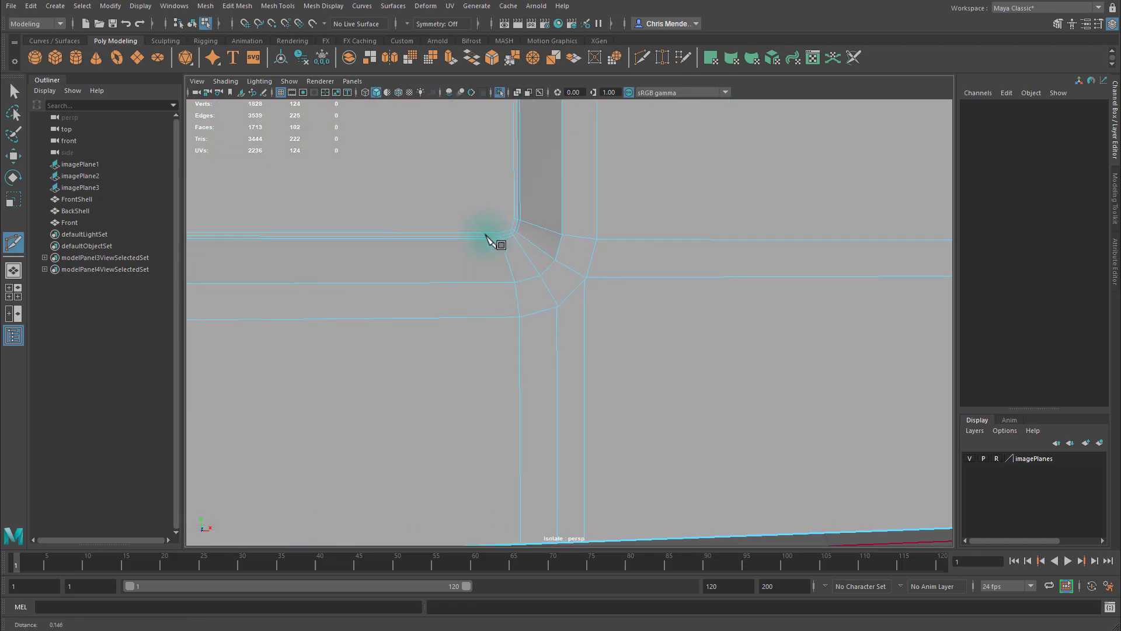
right_click_drag(491, 233, 607, 244, "alt")
middle_click_drag(609, 244, 461, 238, "alt")
right_click_drag(461, 239, 508, 238, "alt")
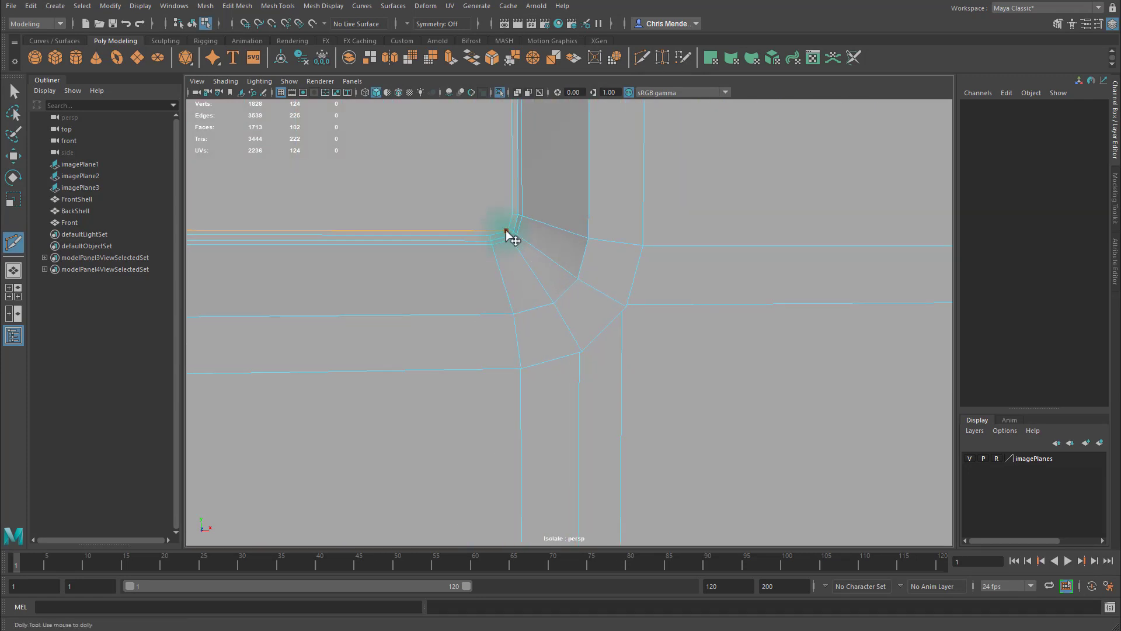
left_click(507, 232)
left_click(509, 229)
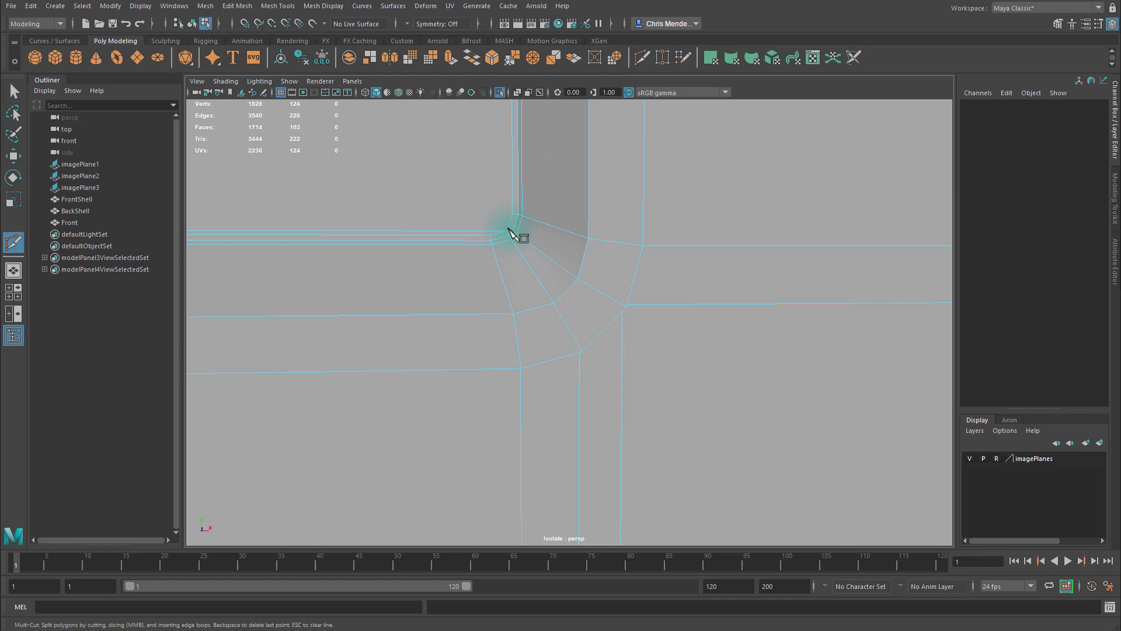
Multi-Cut new edges along the right side and top of the recess floor to complete the inner rectangle between the corners.
mouse_move(522, 229)
left_mouse_down("alt")
mouse_move(534, 226)
mouse_move(519, 220)
mouse_move(536, 243)
left_mouse_up("alt")
scroll(526, 234, "up", 5)
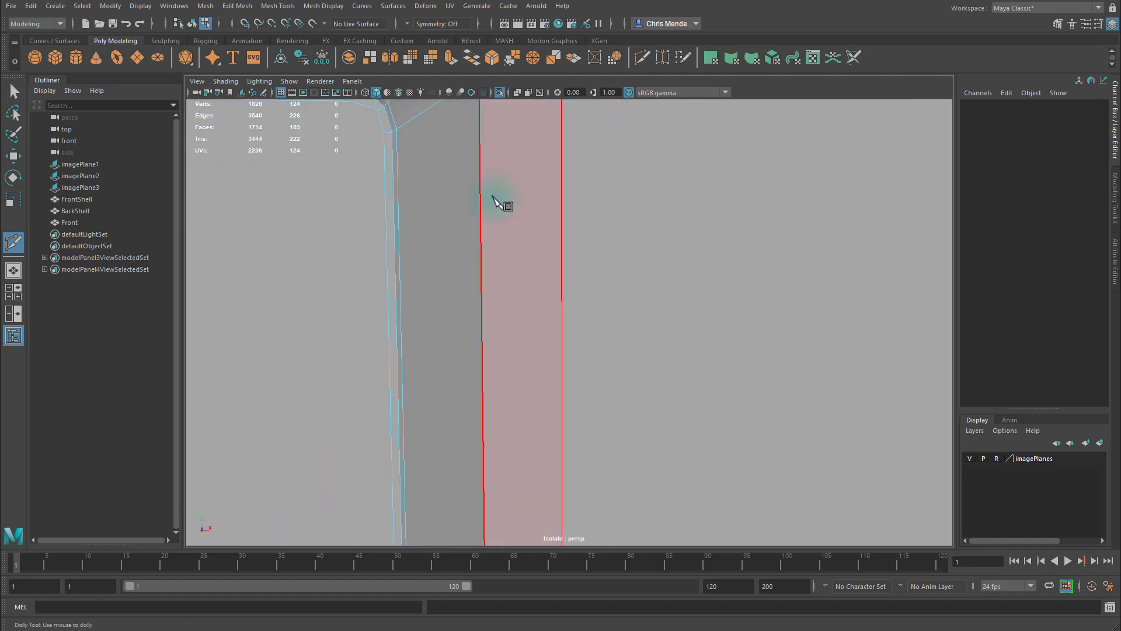
left_click(377, 110)
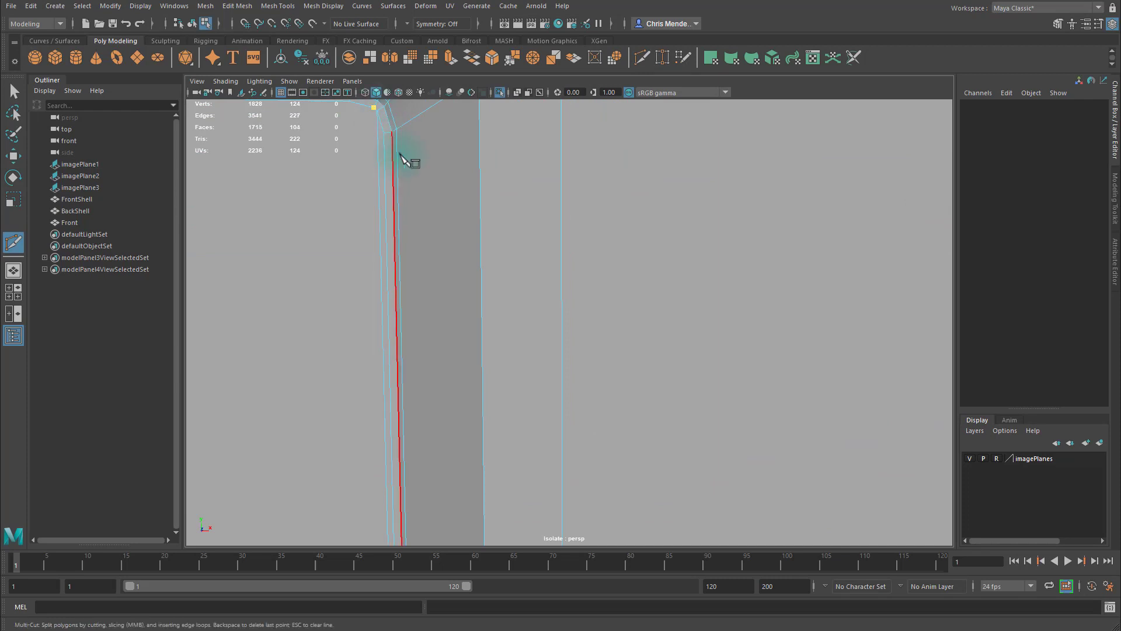
left_click_drag(397, 153, 588, 164, "alt")
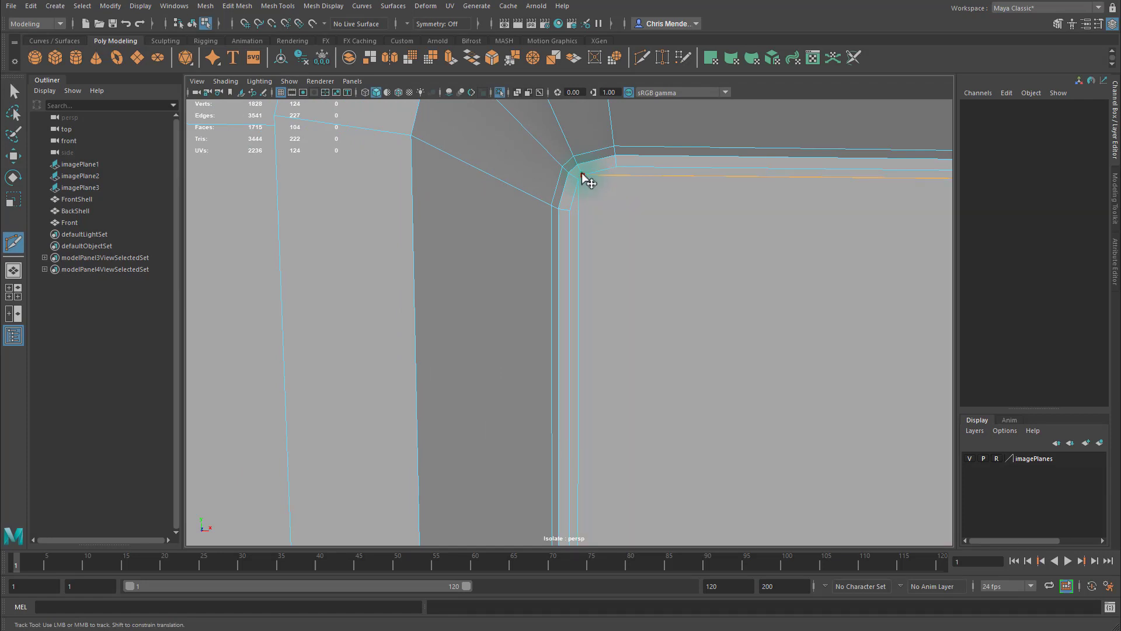
middle_click_drag(583, 176, 664, 243, "alt")
right_click_drag(664, 243, 649, 288, "alt")
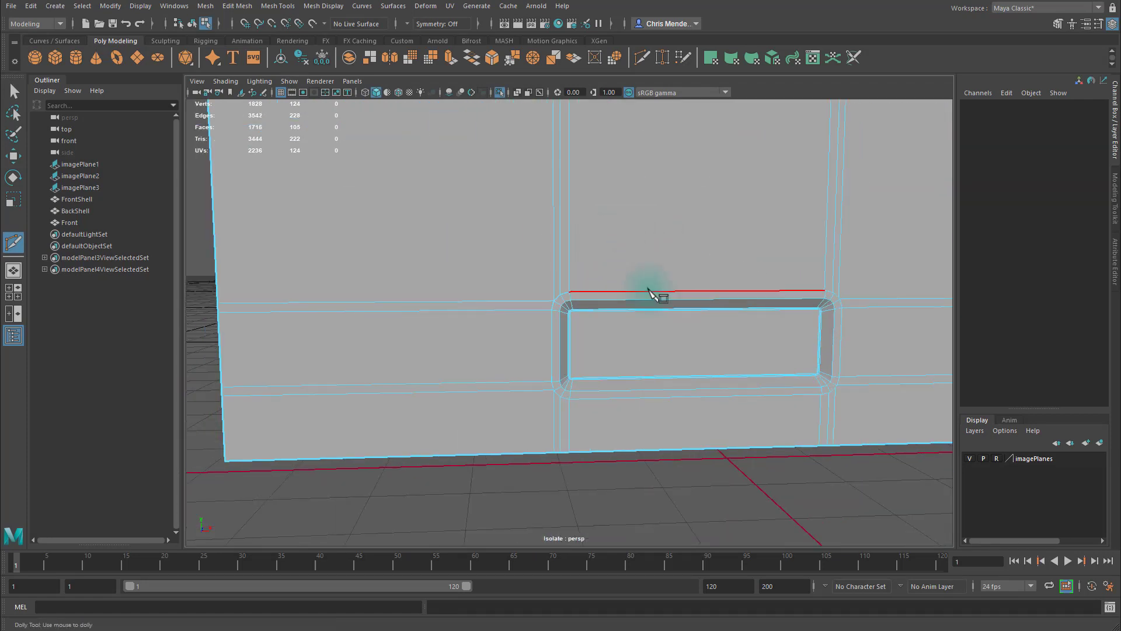
Select the whole front plate object and examine its recess in perspective and against the front reference in the four-view layout.
key("q")
left_click(742, 306)
left_click_drag(742, 306, 614, 401, "alt")
left_click(743, 457)
left_click(614, 401)
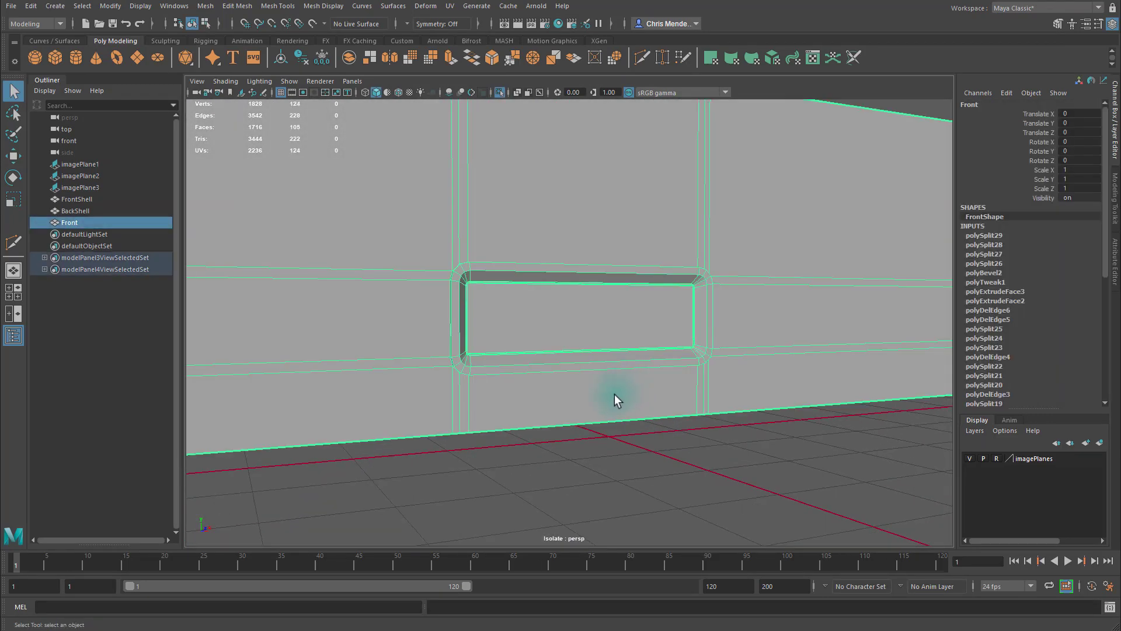
left_click_drag(525, 338, 556, 340, "alt")
key("space")
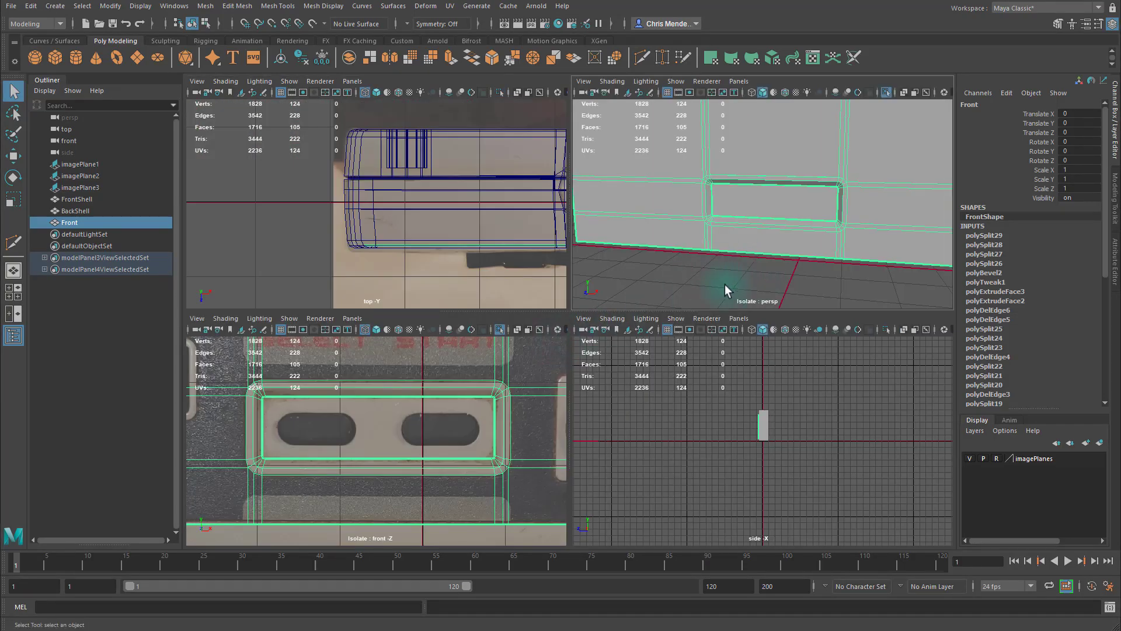
scroll(413, 430, "down", 4)
scroll(426, 416, "up", 4)
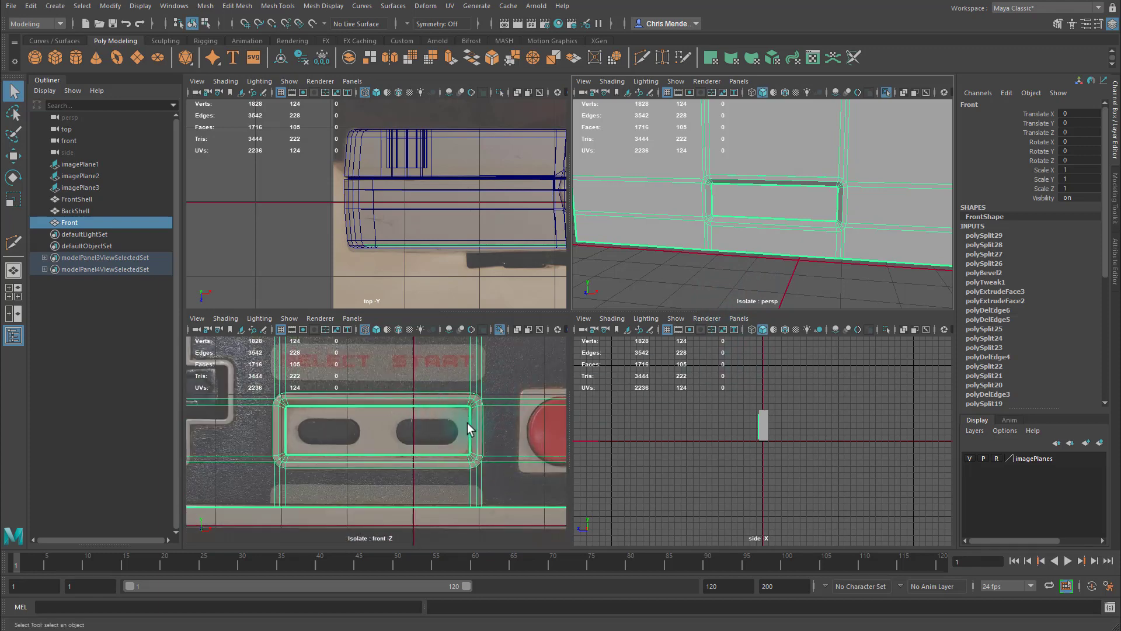
scroll(380, 423, "down", 2)
left_click_drag(362, 418, 383, 416, "alt")
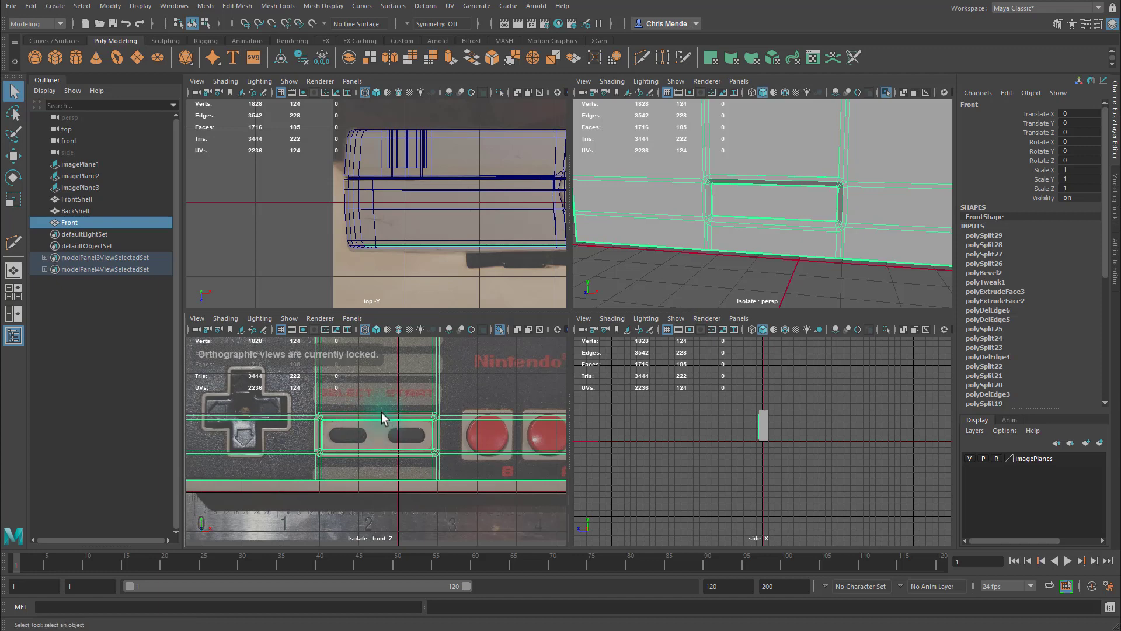
Duplicate the front plate in the perspective view, then try moving the copy along X and undo that move.
left_click(888, 465)
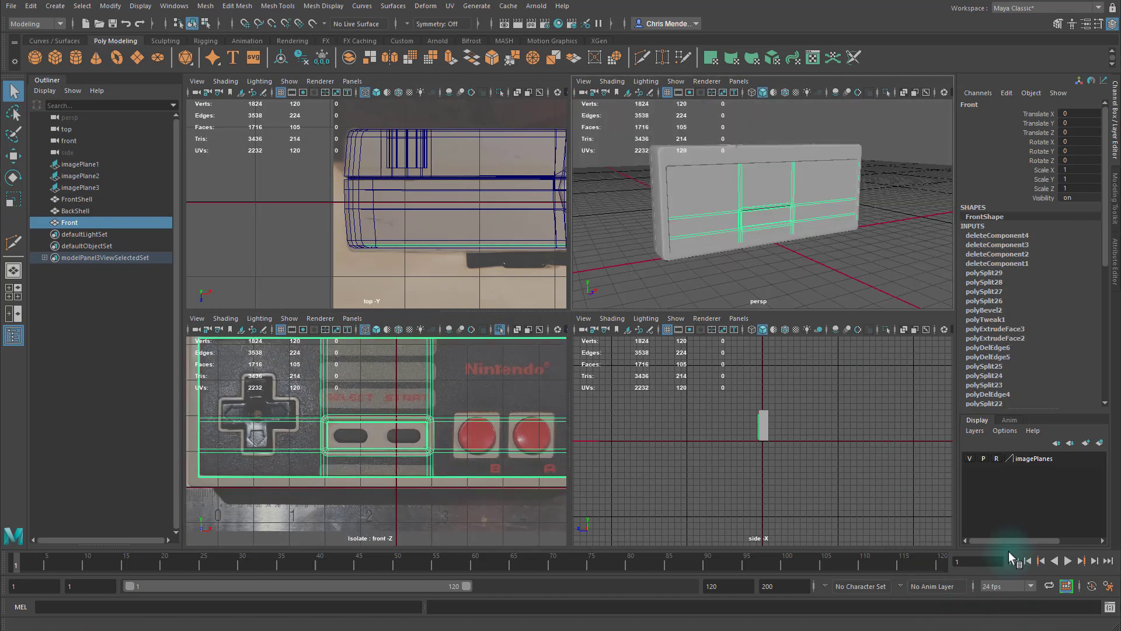
left_click(766, 279)
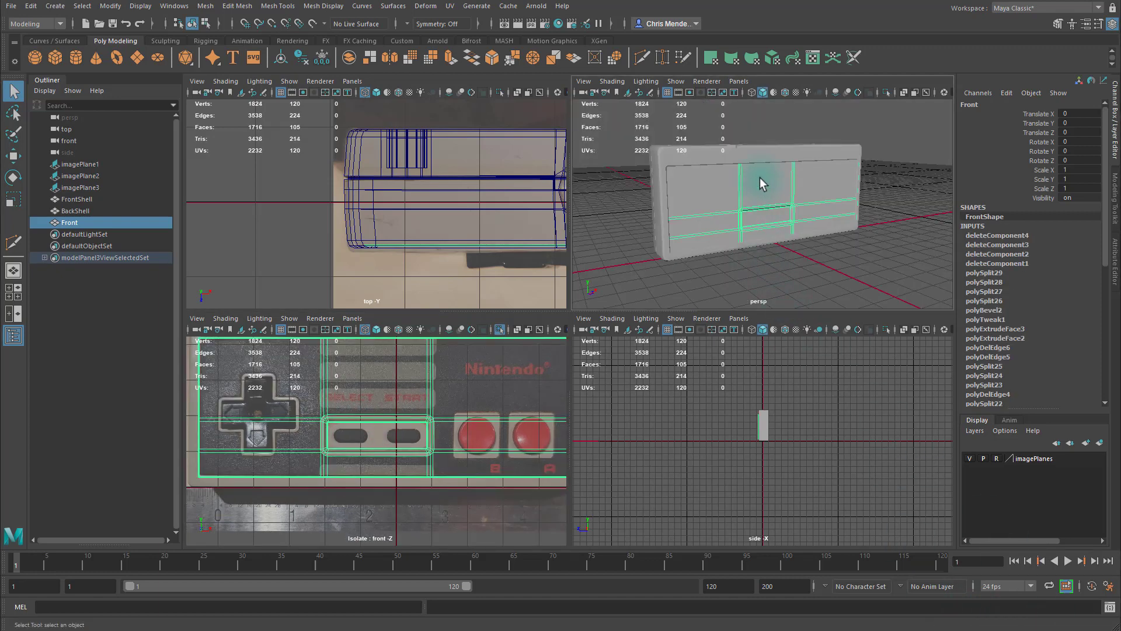
key("ctrl+d")
key("w")
left_click_drag(819, 196, 639, 220)
key("ctrl+z")
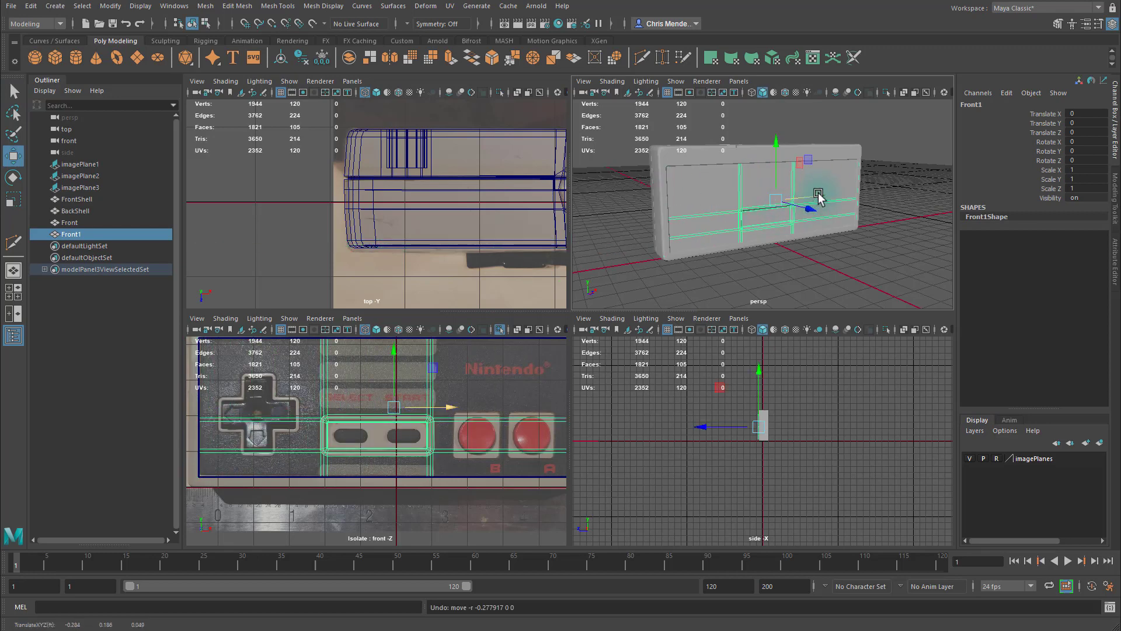
Move the duplicate plate aside along X and delete the construction history of the original front plate.
left_click_drag(820, 196, 529, 218)
left_click_drag(774, 212, 760, 193, "alt")
left_click(759, 193)
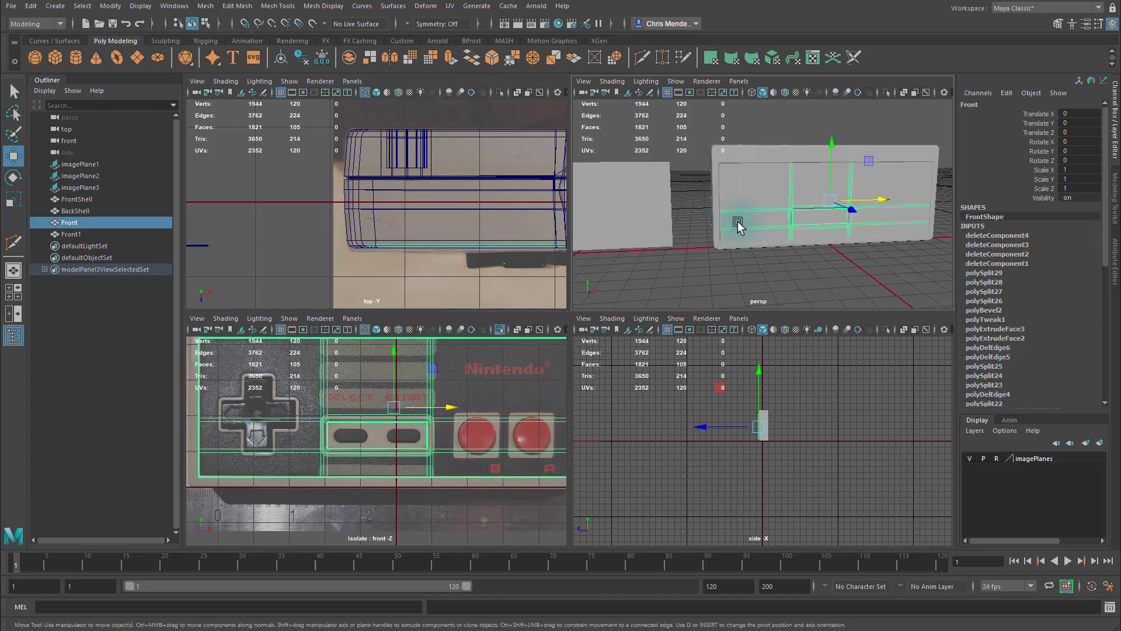
left_click(30, 6)
mouse_move(88, 156)
left_click(243, 169)
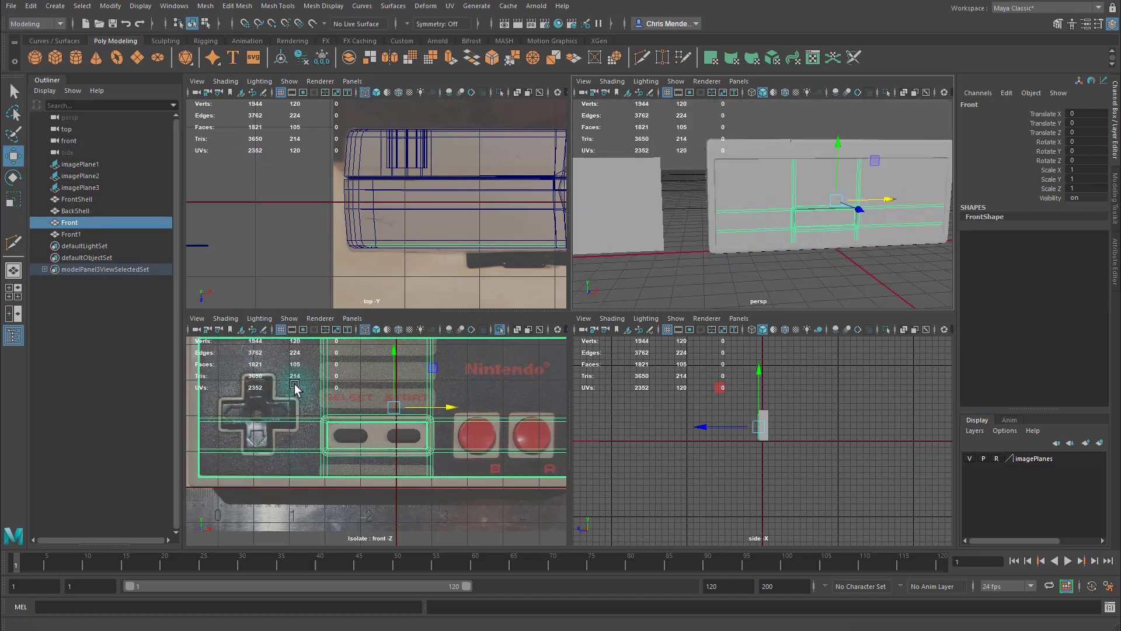
Extract the faces of the front plate's left D-pad section and isolate the resulting piece in the perspective view.
right_click_drag(302, 370, 309, 400)
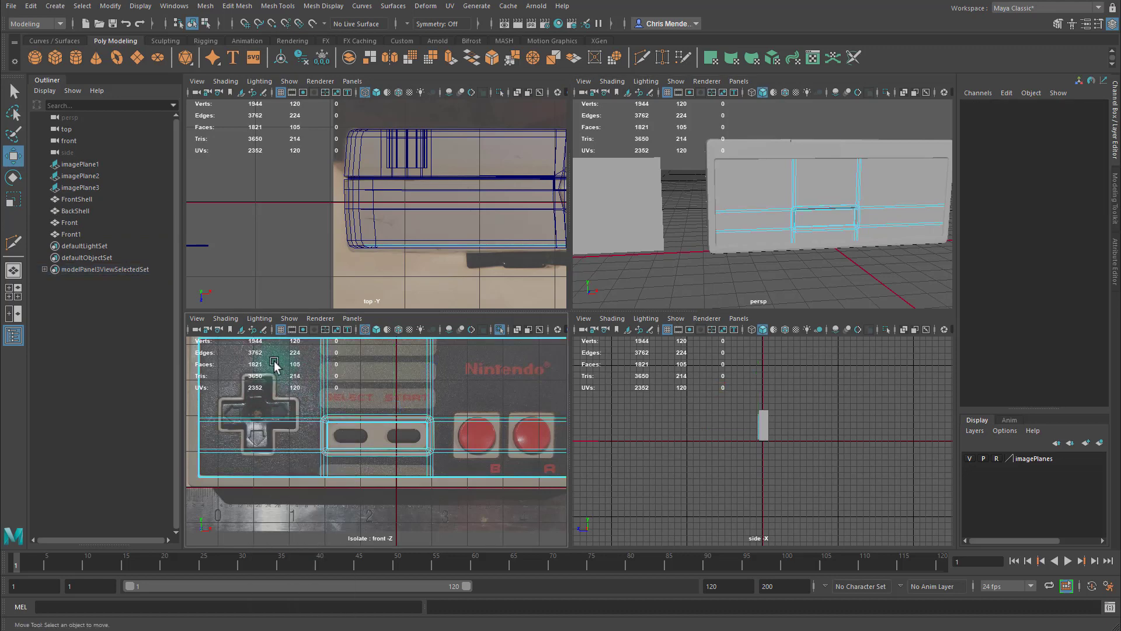
left_click_drag(231, 354, 286, 488)
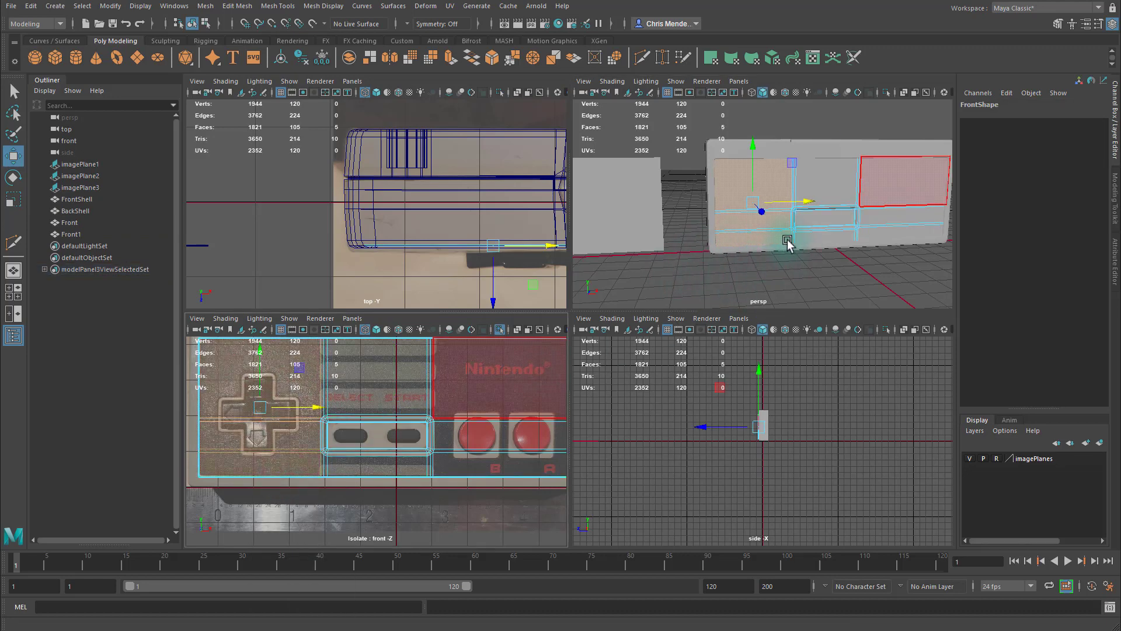
scroll(787, 244, "up", 3)
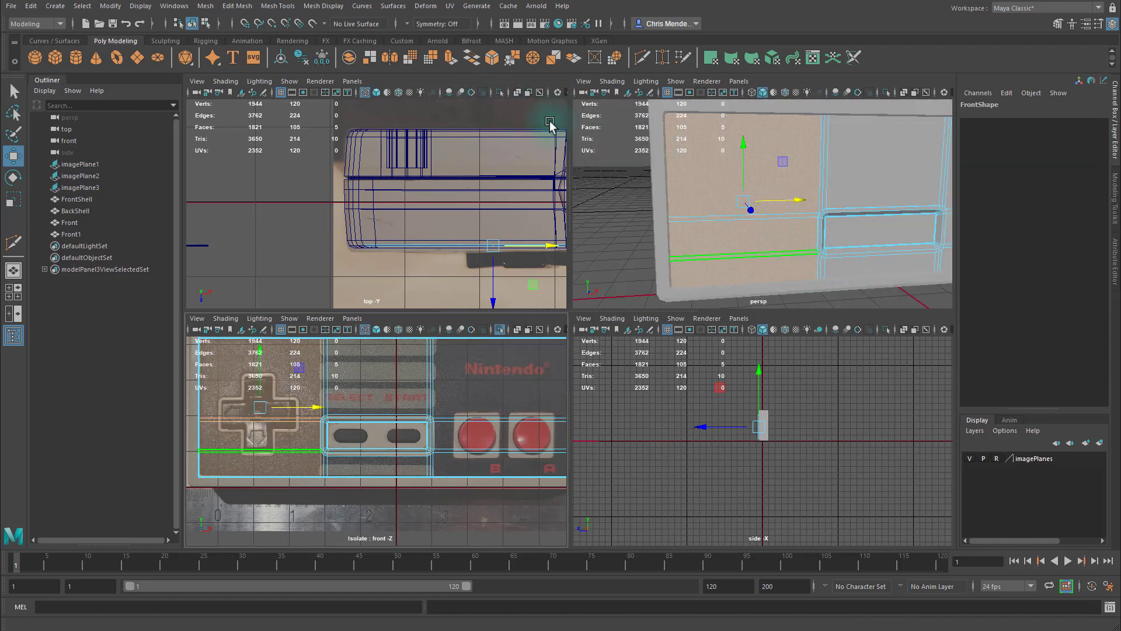
left_click(237, 6)
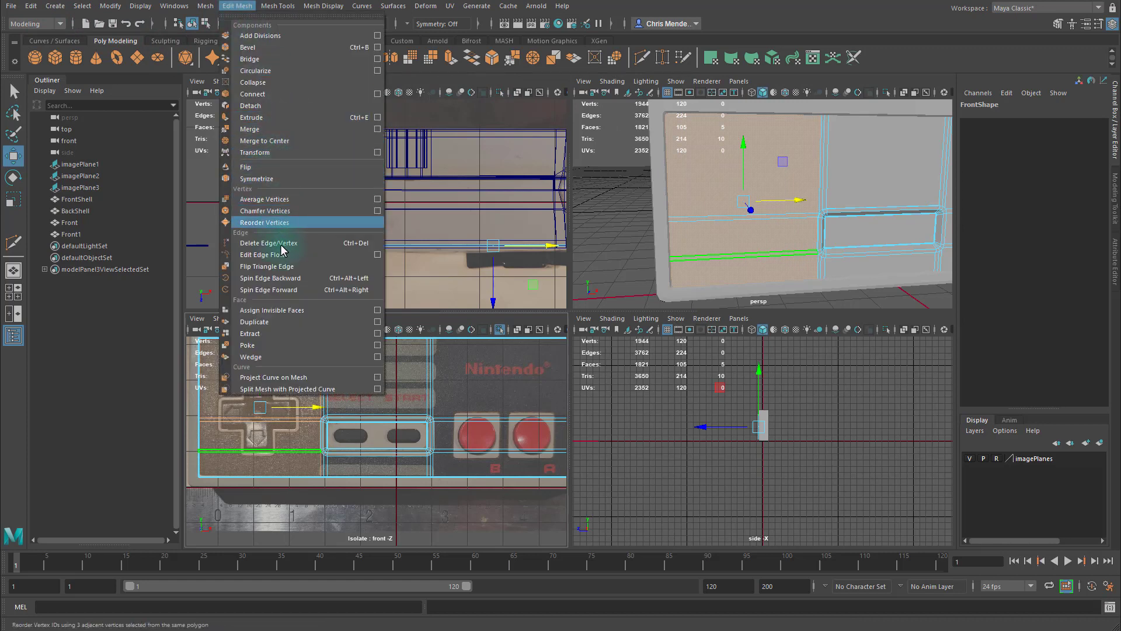
left_click(268, 333)
key("q")
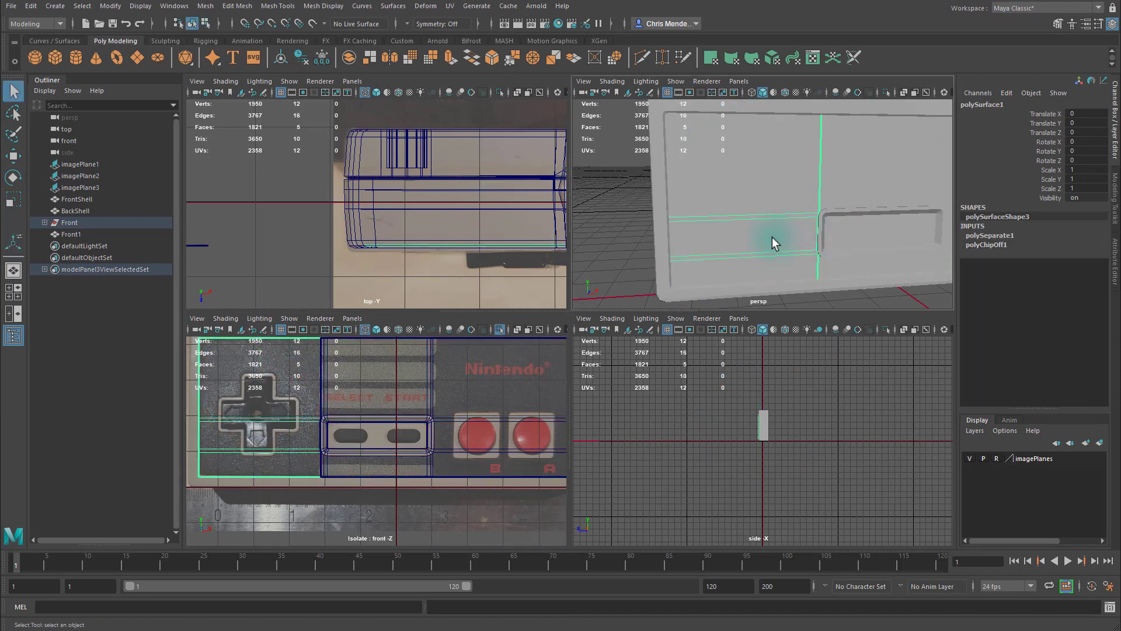
key("ctrl+1")
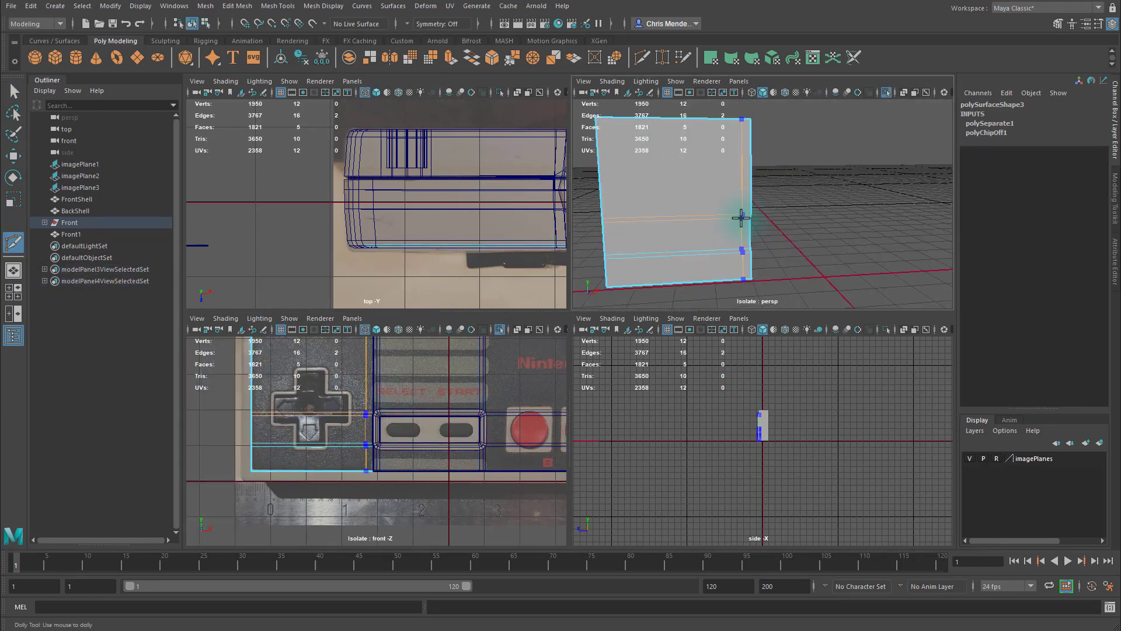
Insert a vertical edge loop near the notched right side of the isolated piece and flatten it by scaling to 0 on X.
left_click(741, 215, "ctrl")
key("q")
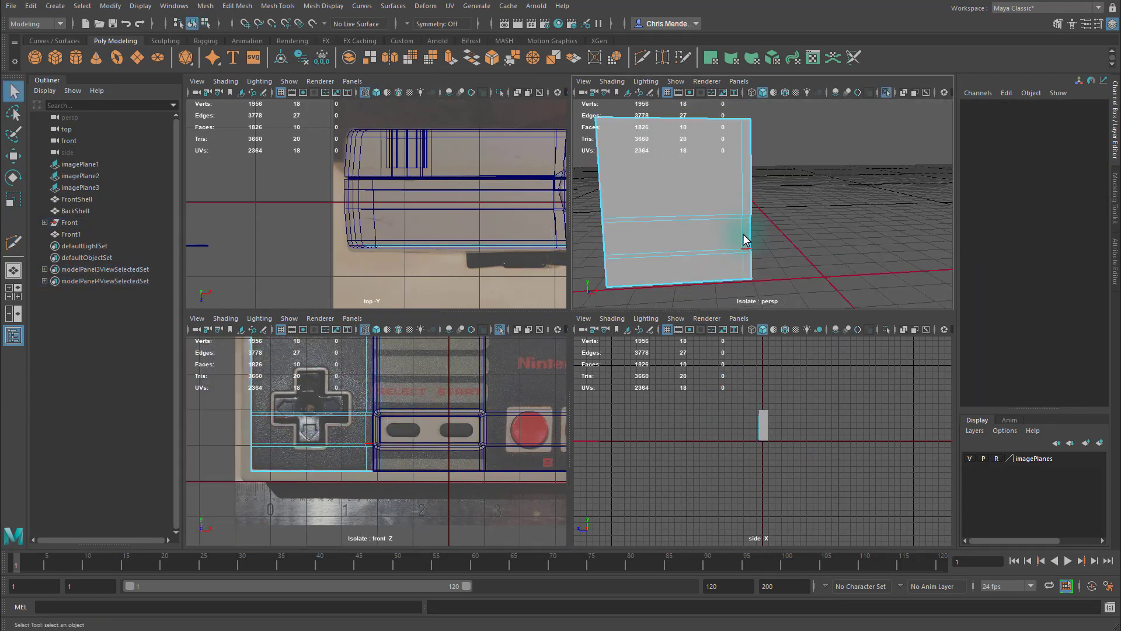
double_click(740, 182)
key("r")
left_click_drag(792, 200, 642, 206)
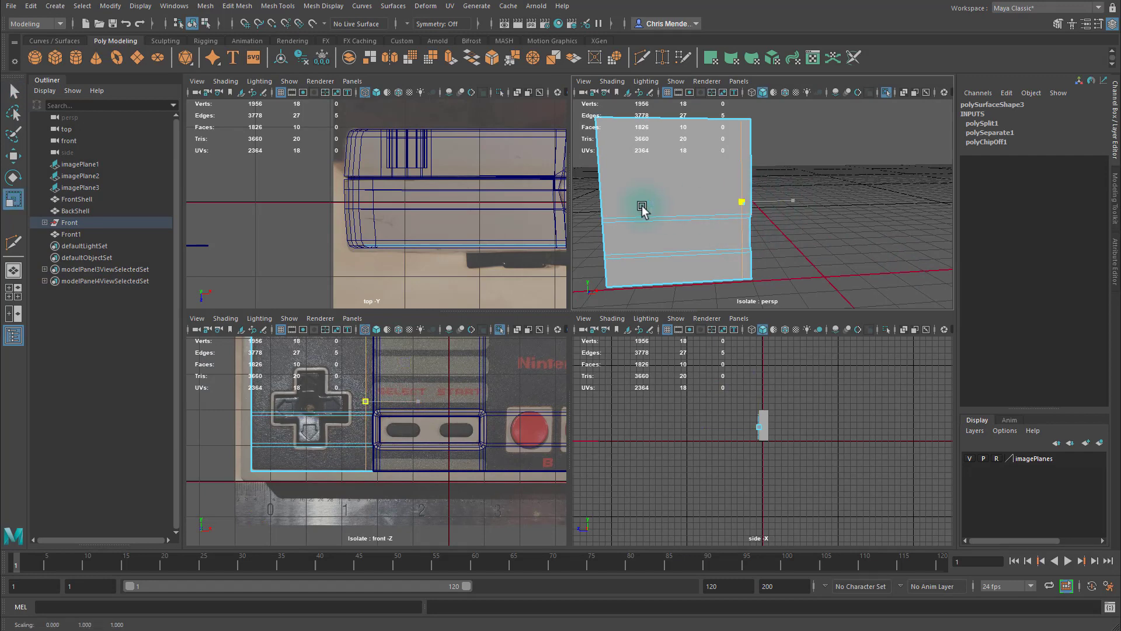
Delete the four long horizontal edges crossing the D-pad piece, leaving the narrow strip beyond the new loop divided.
left_click(693, 220)
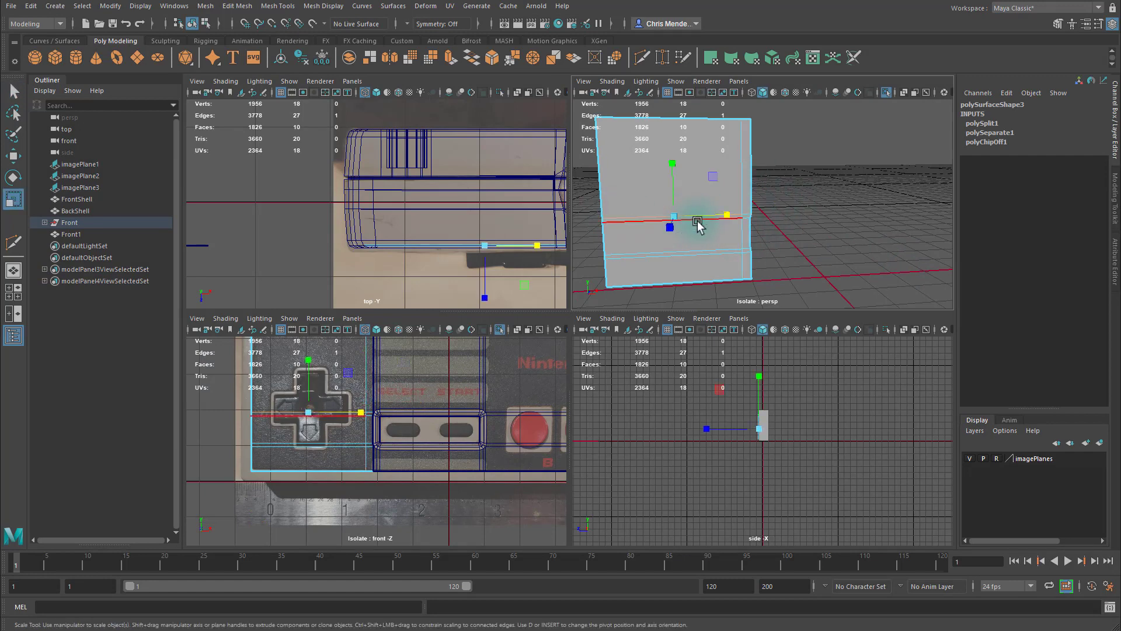
key("q")
double_click(701, 221)
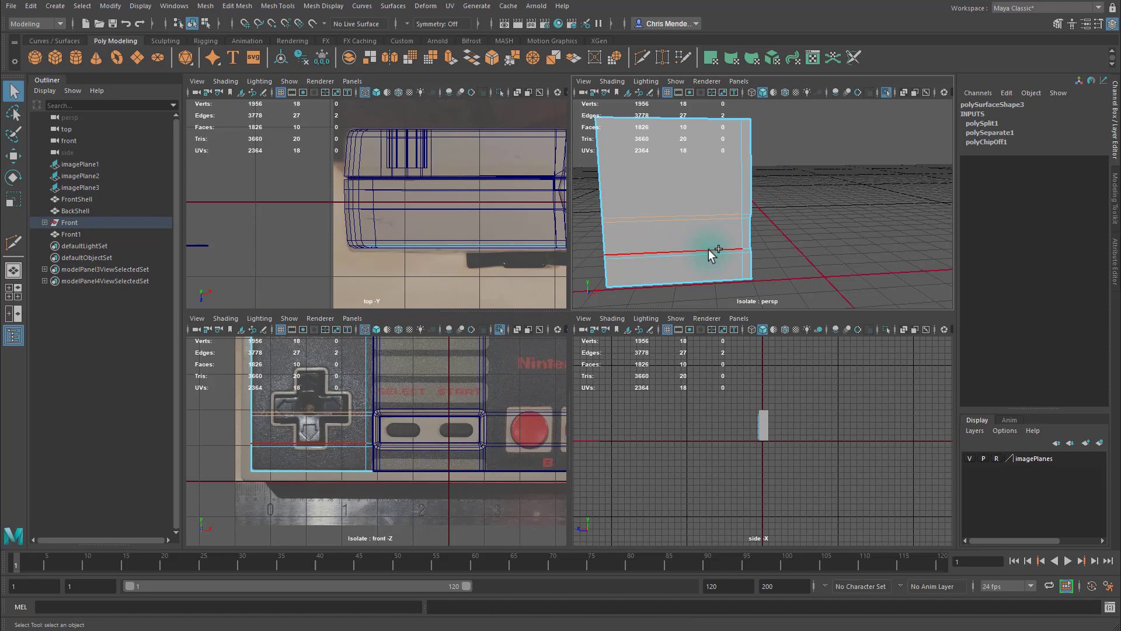
left_click(711, 257, "shift")
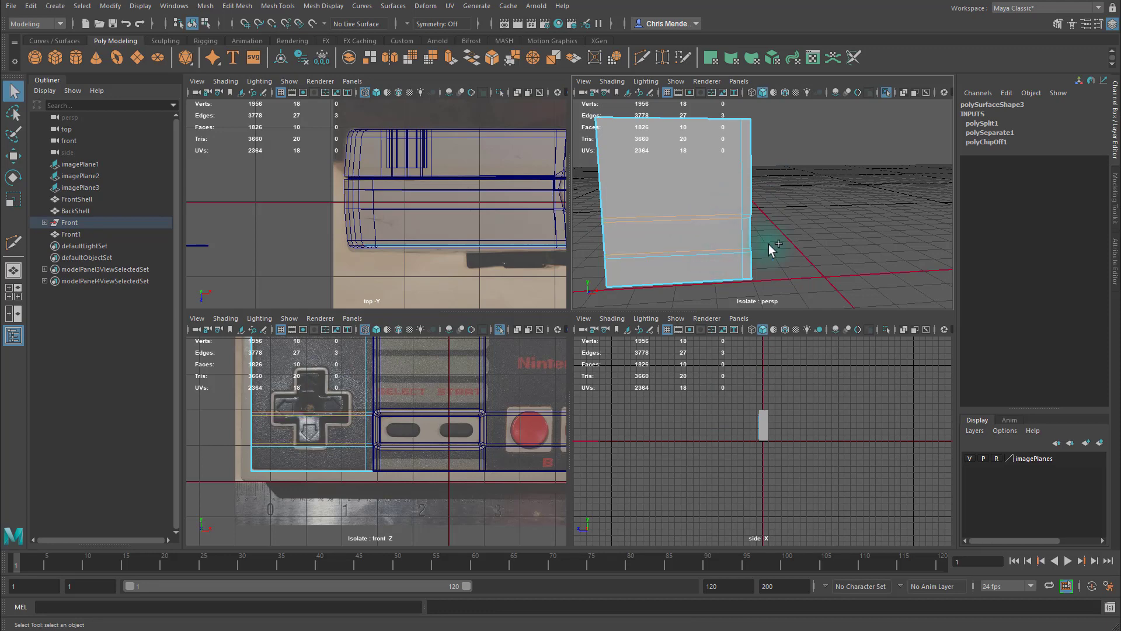
scroll(764, 242, "up", 3)
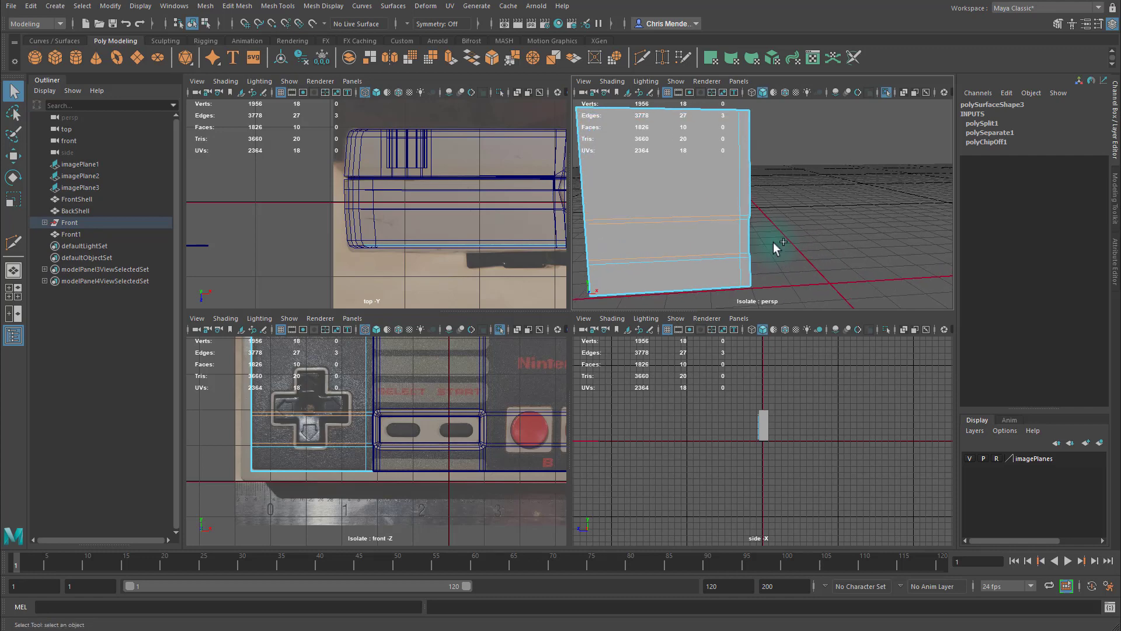
key("ctrl+shift+x")
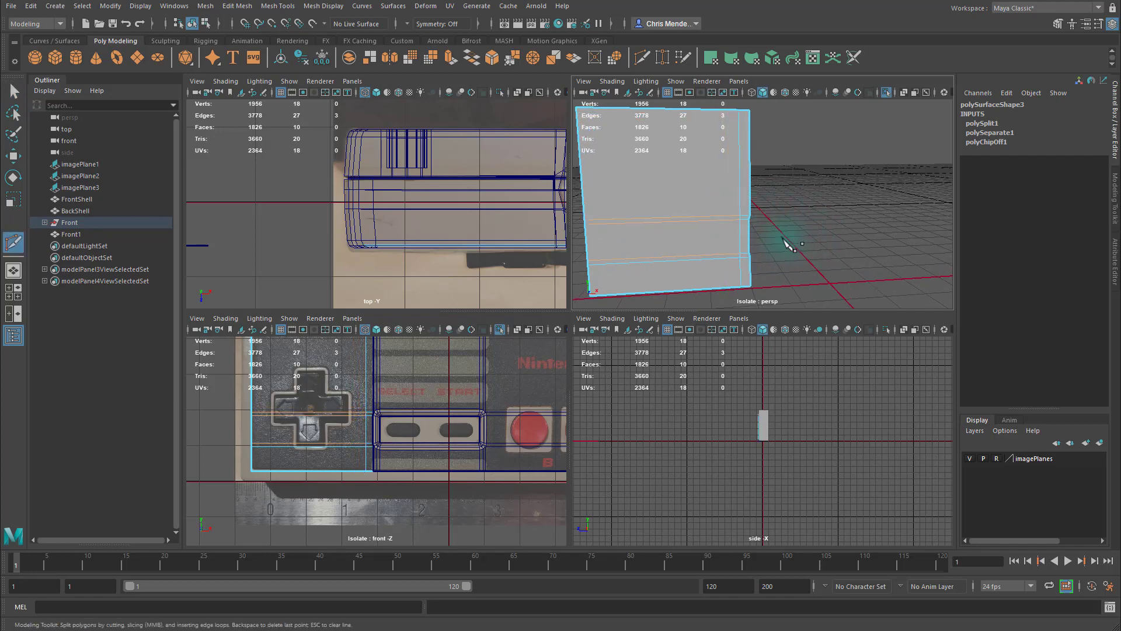
middle_click_drag(778, 242, 811, 242, "alt")
key("q")
left_click(734, 253, "ctrl")
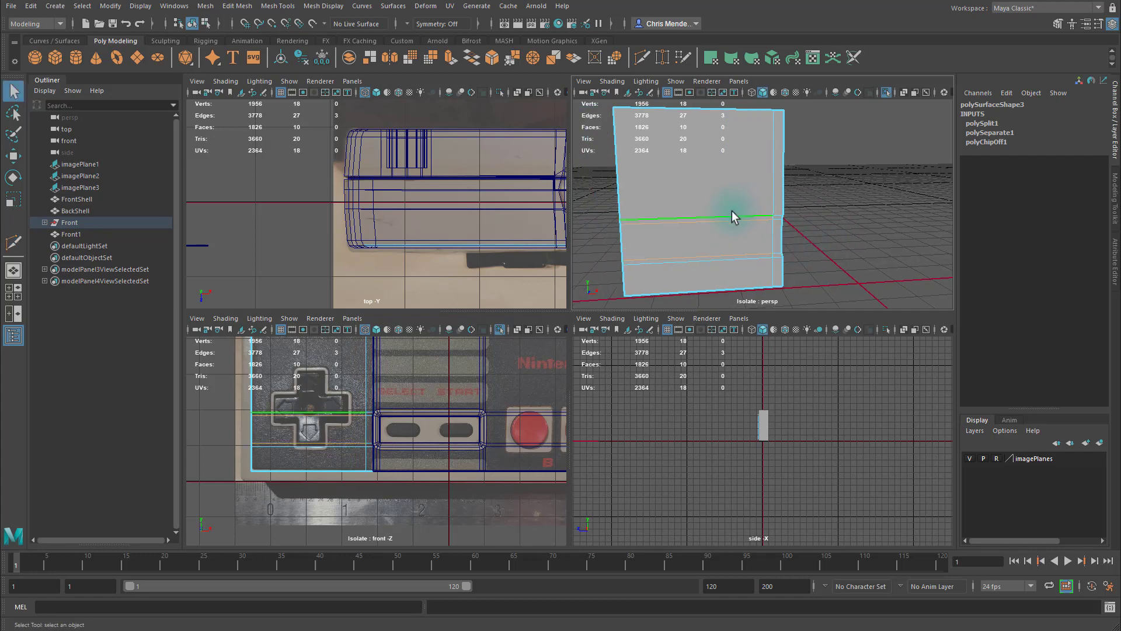
double_click(731, 261, "shift")
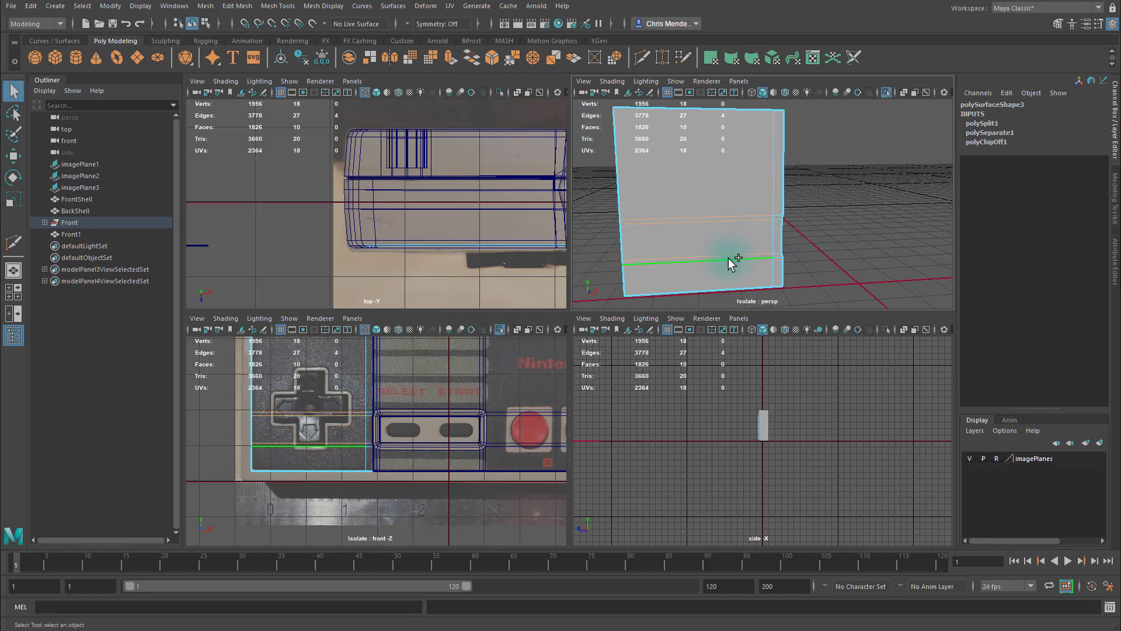
key("ctrl+Delete")
Examine the D-pad piece's large face and the narrow strip of faces beside it.
middle_click_drag(711, 238, 758, 256, "alt")
left_click_drag(758, 255, 711, 198, "alt")
key("F11")
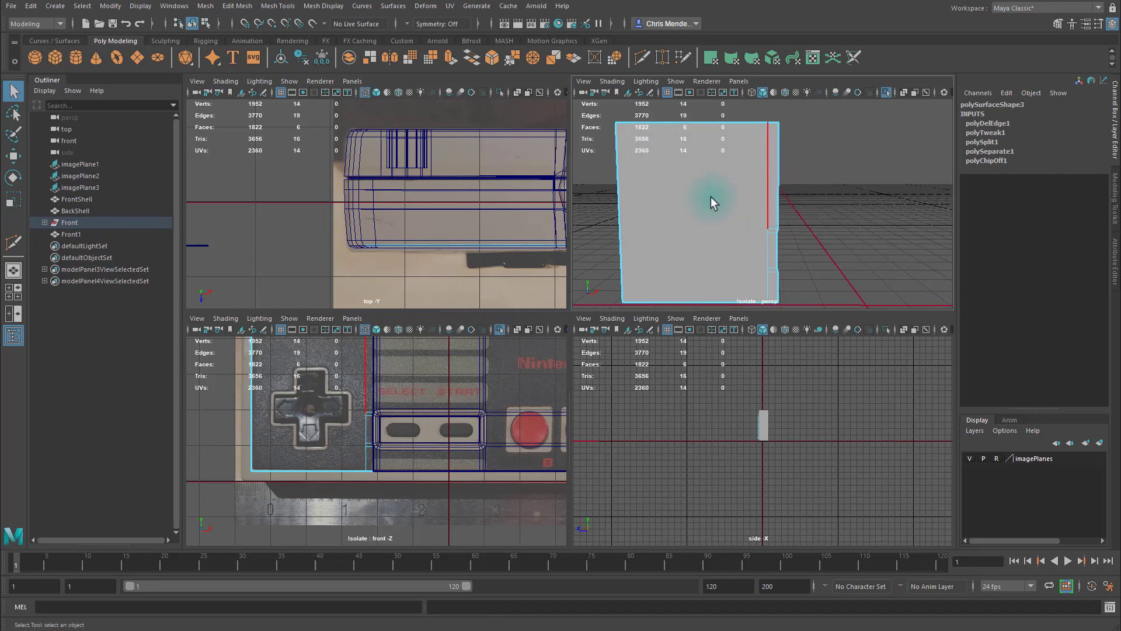
double_click(708, 205)
left_click(866, 219)
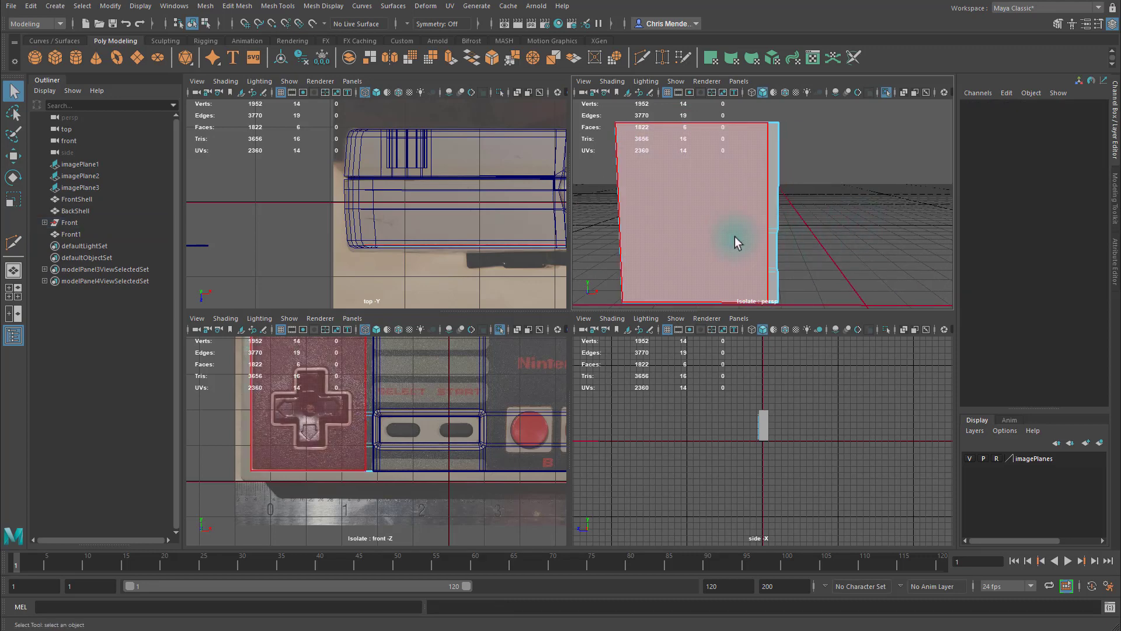
left_click(772, 269)
scroll(771, 233, "up", 5)
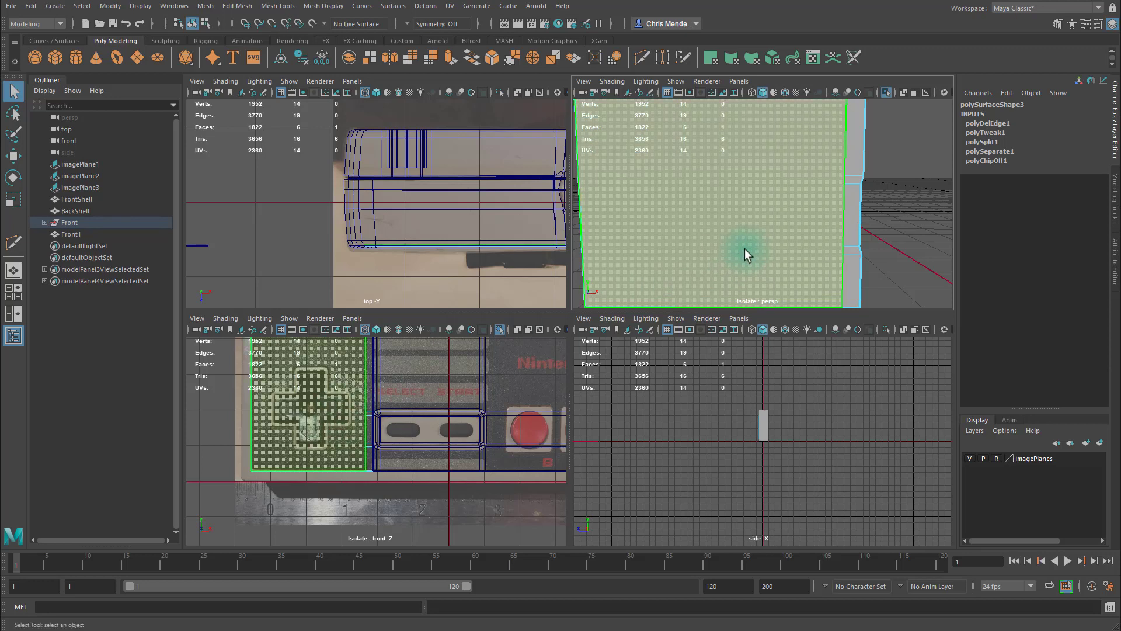
scroll(746, 242, "down", 5)
scroll(749, 234, "up", 4)
scroll(779, 234, "down", 4)
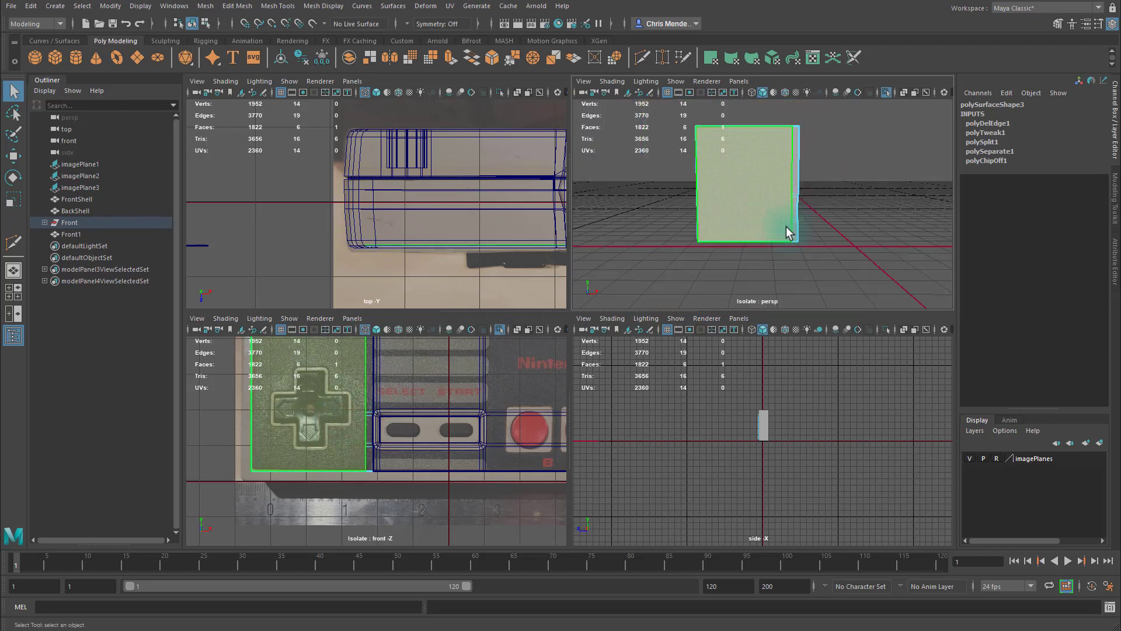
Delete the four short horizontal edges inside the narrow strip on the right side of the D-pad piece.
right_click_drag(781, 213, 815, 188, "alt")
left_click(813, 190)
double_click(814, 190, "shift")
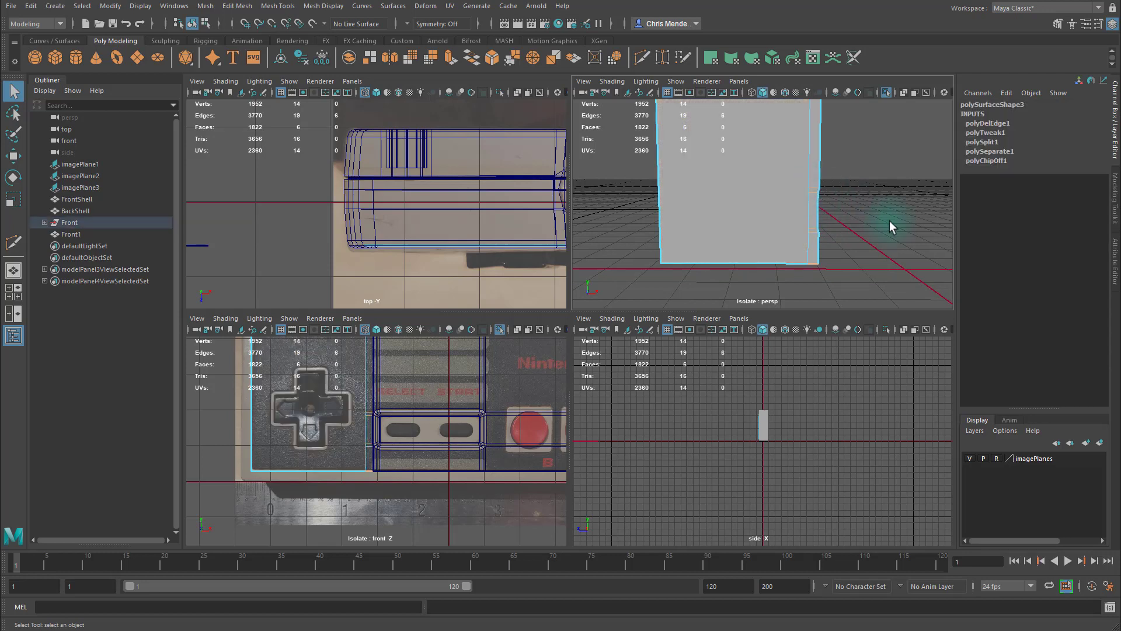
left_click(814, 236, "shift")
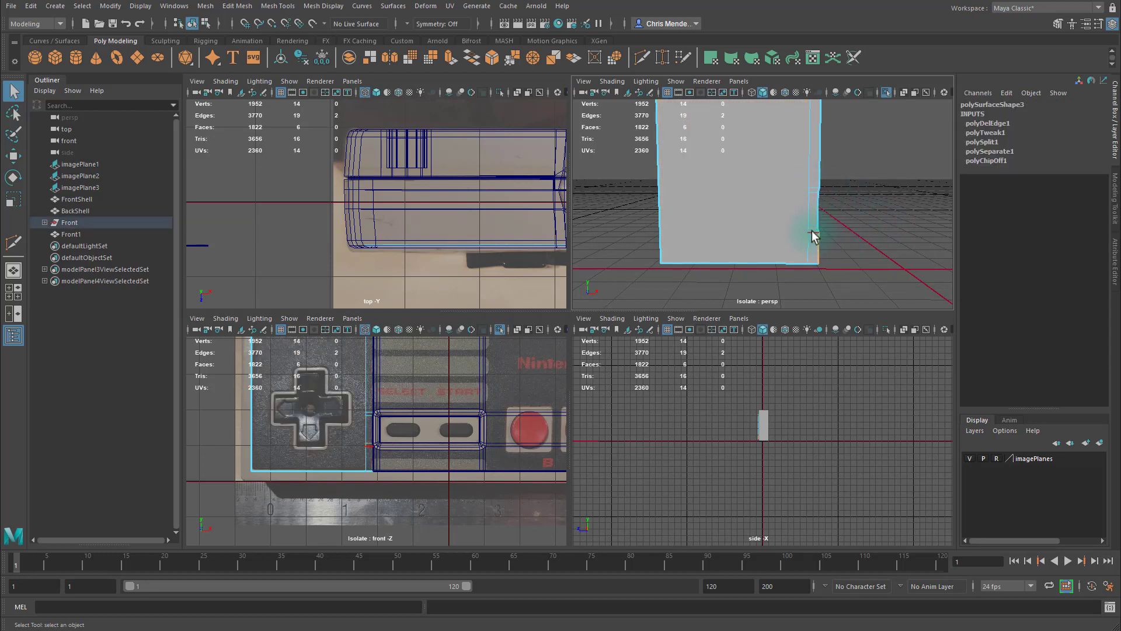
left_click(810, 192, "shift")
left_click(812, 188, "shift")
left_click(814, 192, "shift")
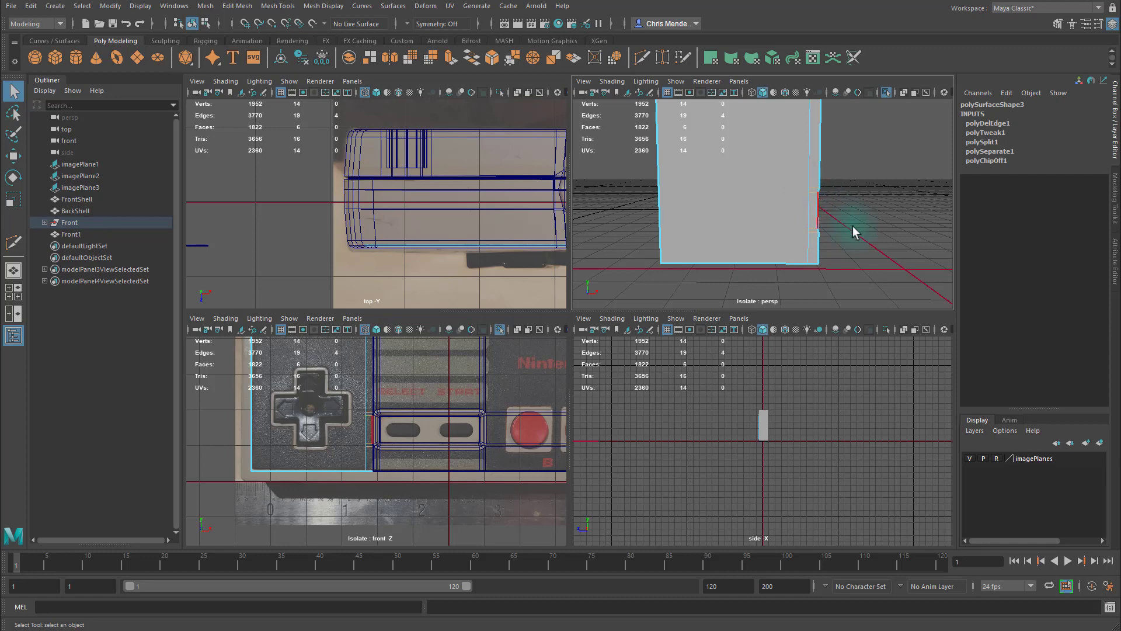
key("Delete")
Delete the four leftover vertices along the inserted vertical edge of the D-pad piece in the front view.
key("space")
scroll(453, 316, "down", 2)
middle_click_drag(453, 201, 594, 295, "alt")
left_click(695, 367, "shift")
left_click(694, 372)
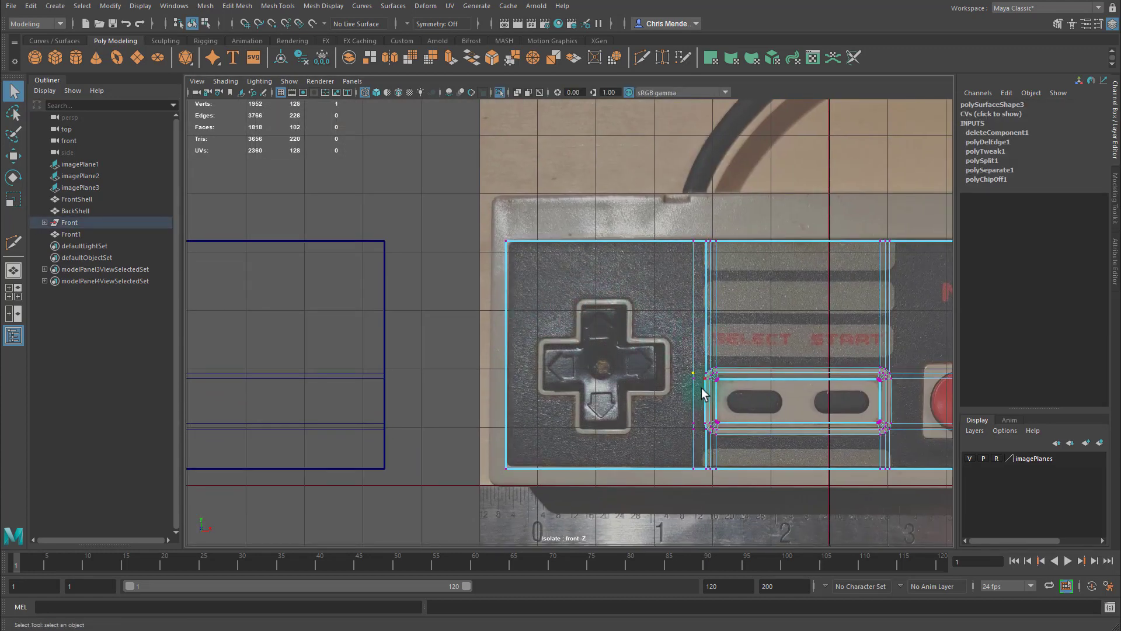
key("Delete")
left_click(697, 382)
key("Delete")
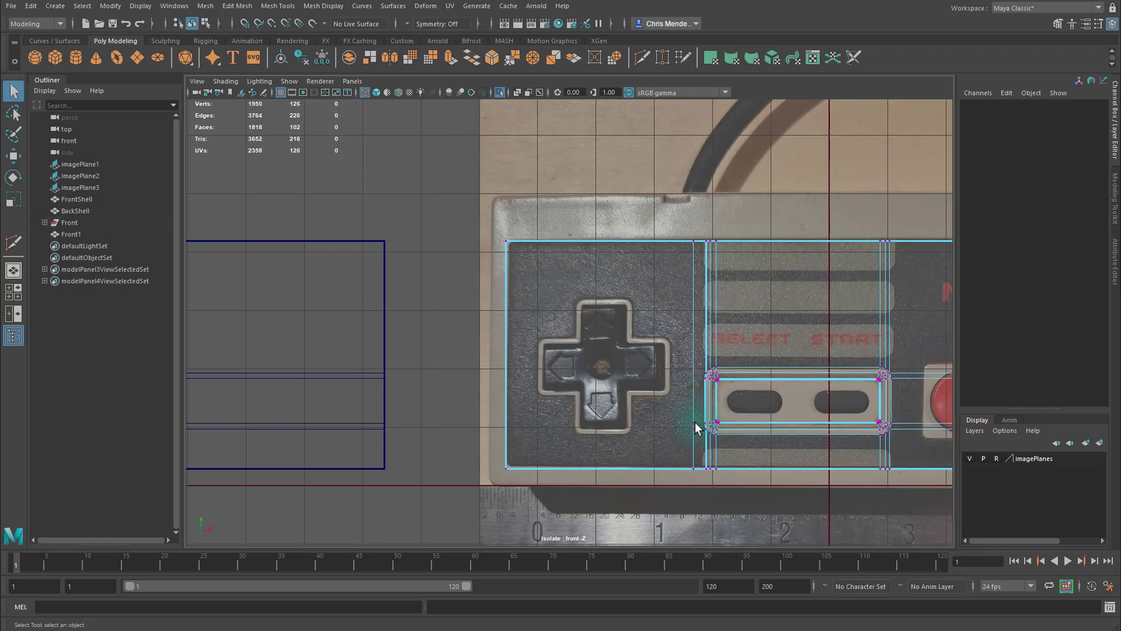
left_click(694, 431)
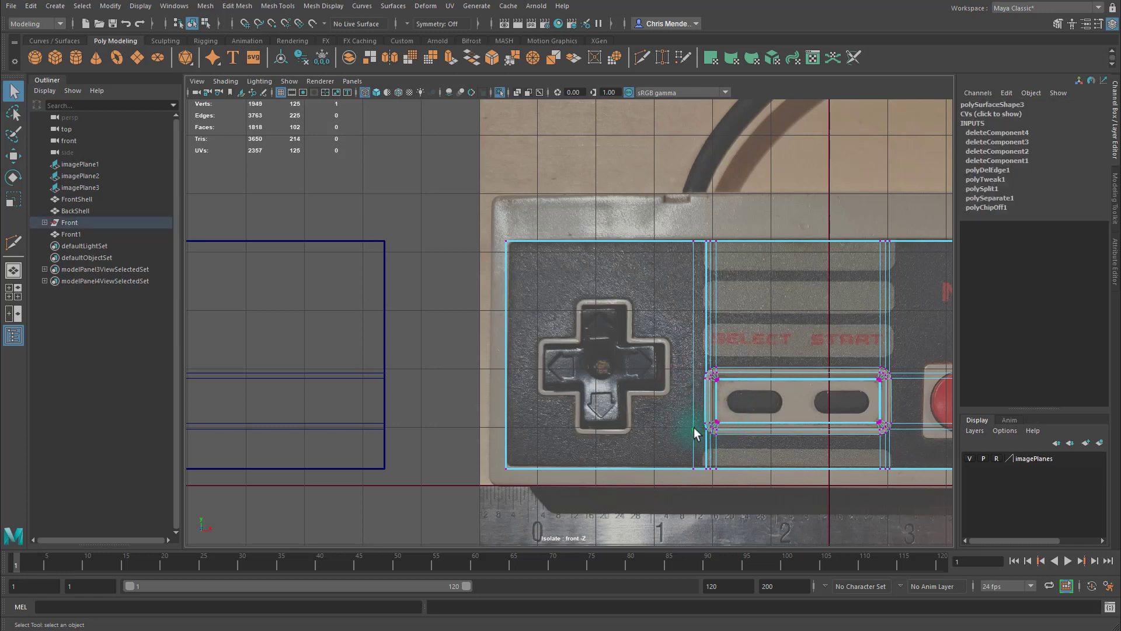
key("Delete")
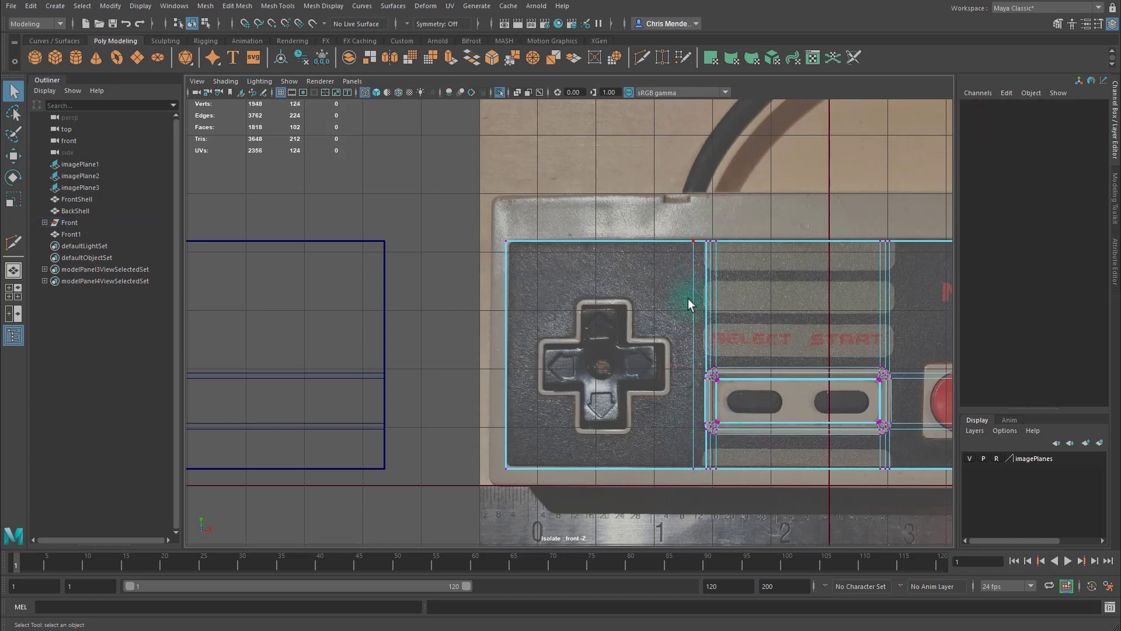
Multi-Cut a vertical and a horizontal edge loop crossing at the centre of the D-pad in the front view.
key("ctrl+shift+x")
left_click(693, 241)
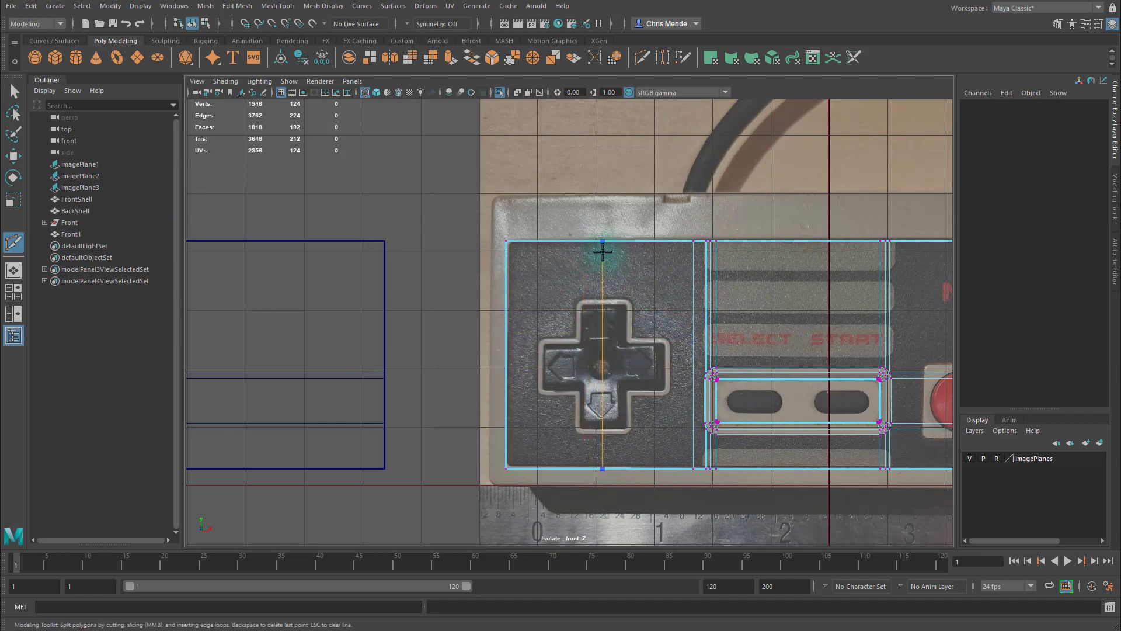
scroll(601, 306, "up", 5)
middle_click_drag(680, 302, 540, 250, "alt")
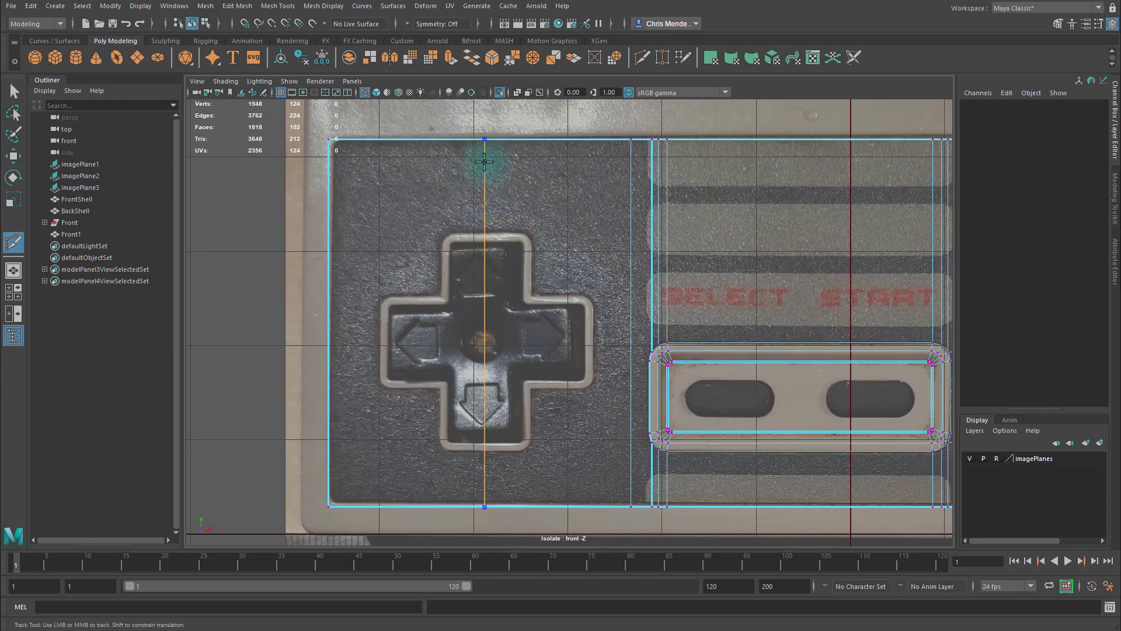
left_click(484, 162, "ctrl")
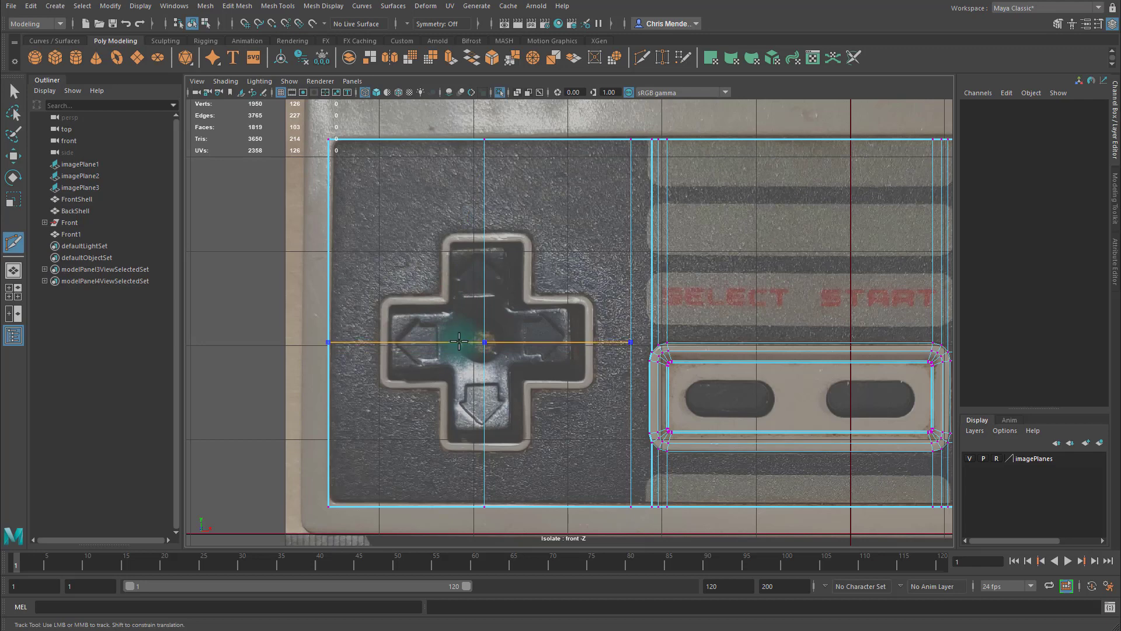
left_click(459, 340)
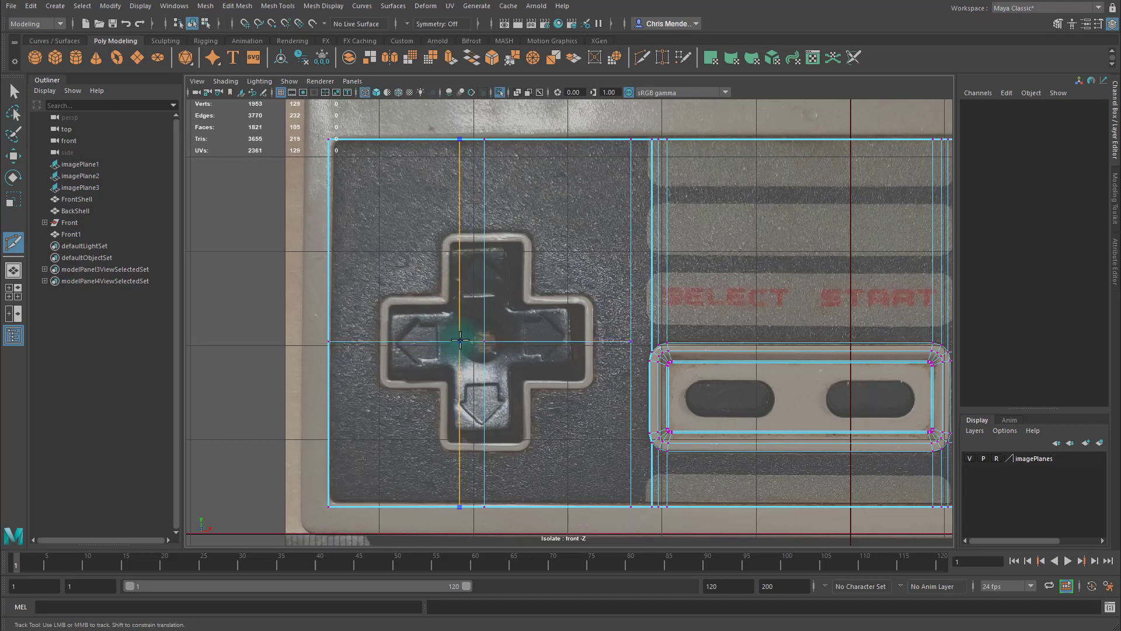
Bevel the two crossing centre edge loops of the D-pad piece with a fraction of 0.752 to frame the cross's outer extents.
key("q")
left_click(485, 311)
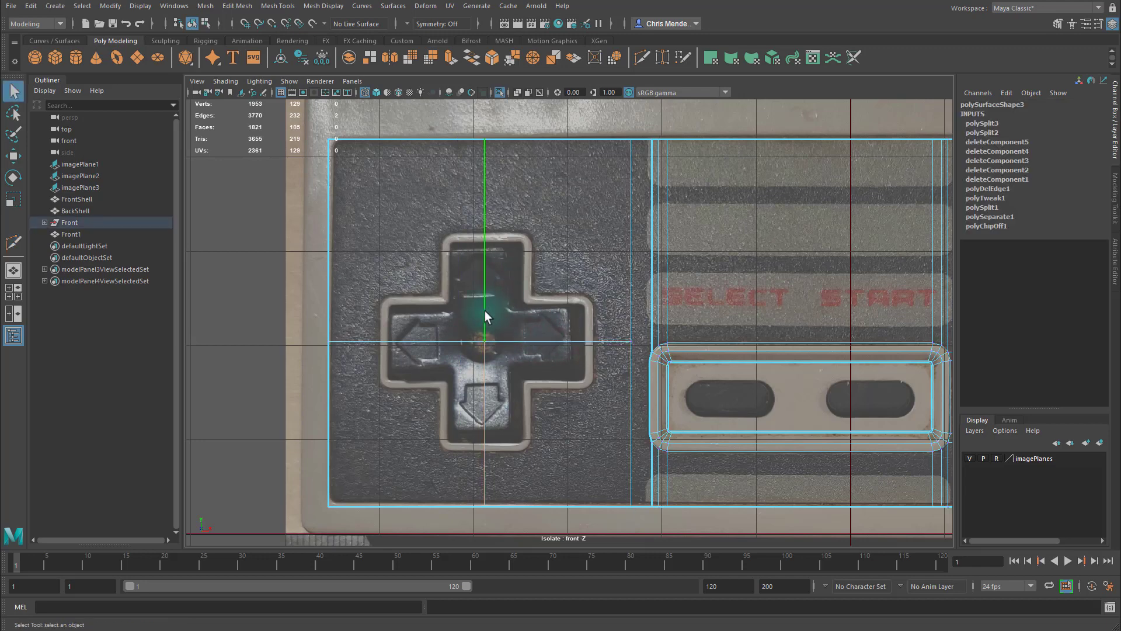
left_click(519, 344, "shift")
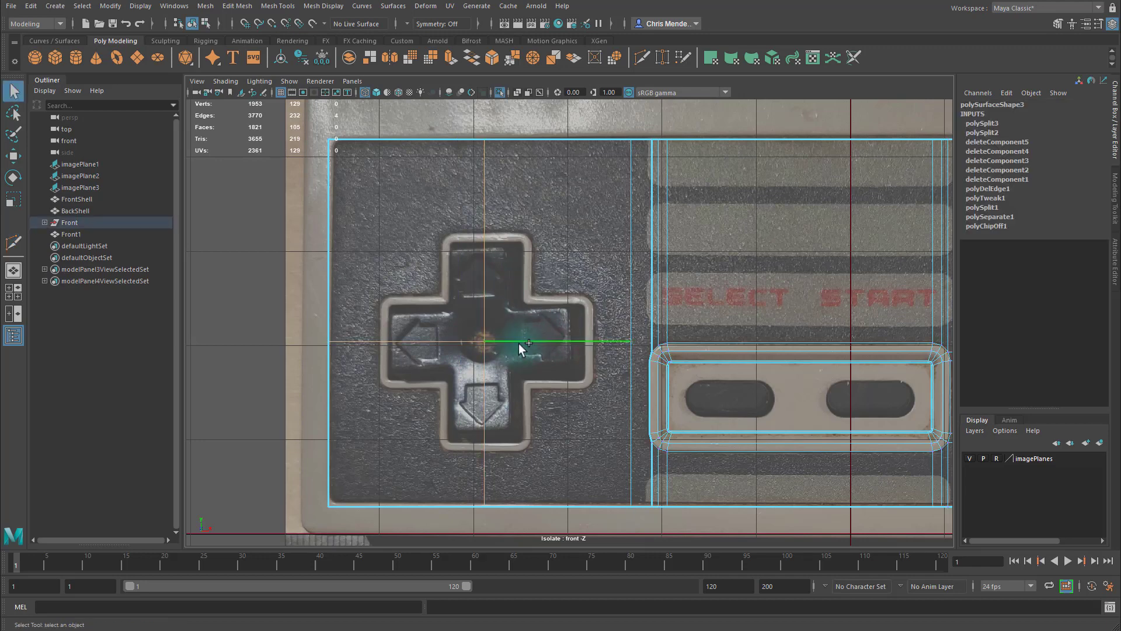
left_click(493, 58)
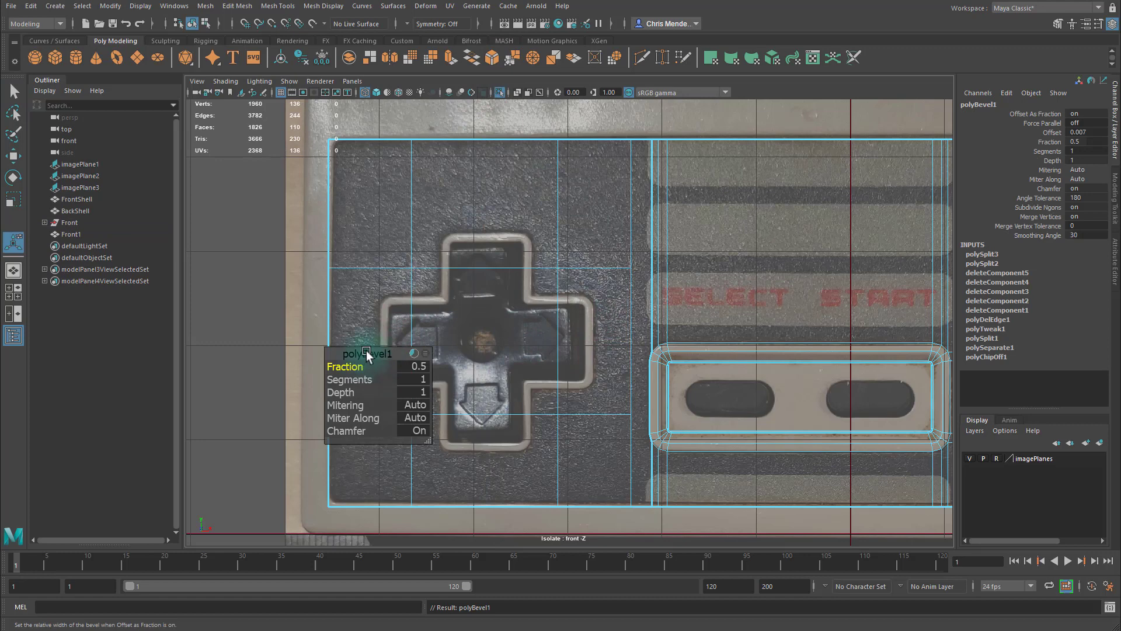
left_click_drag(374, 353, 808, 267)
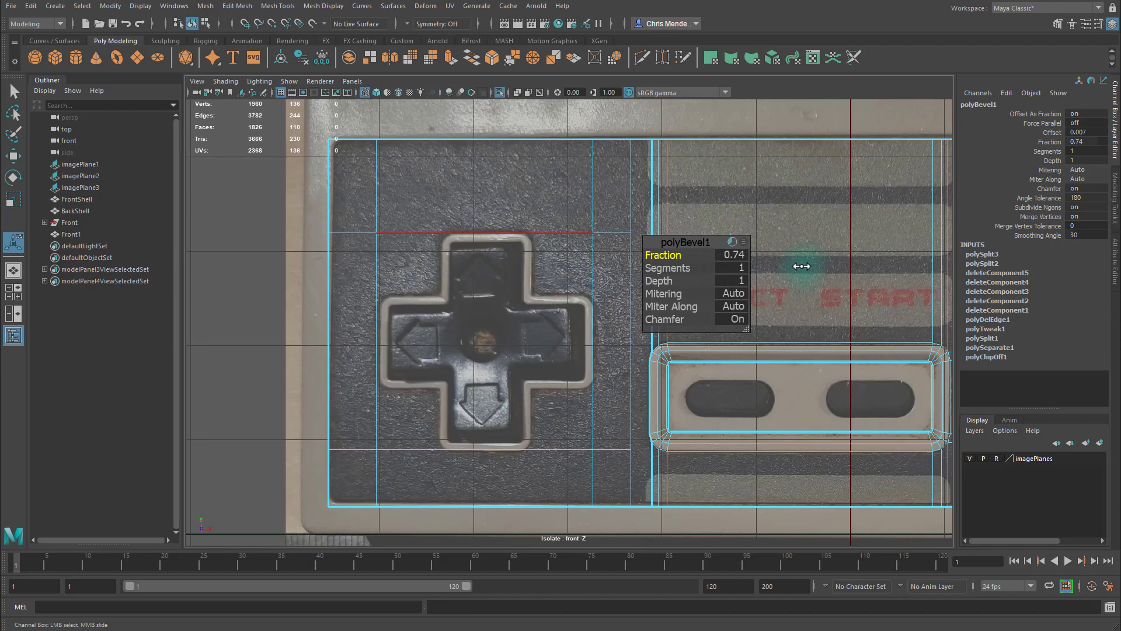
left_click_drag(801, 266, 881, 276)
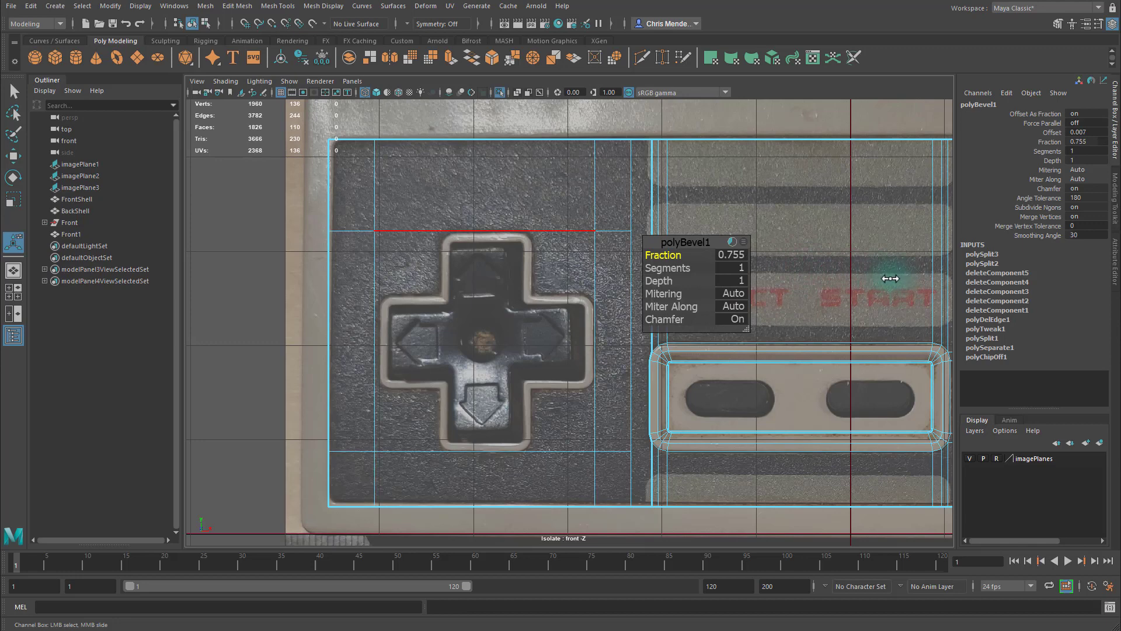
left_click_drag(882, 278, 869, 277)
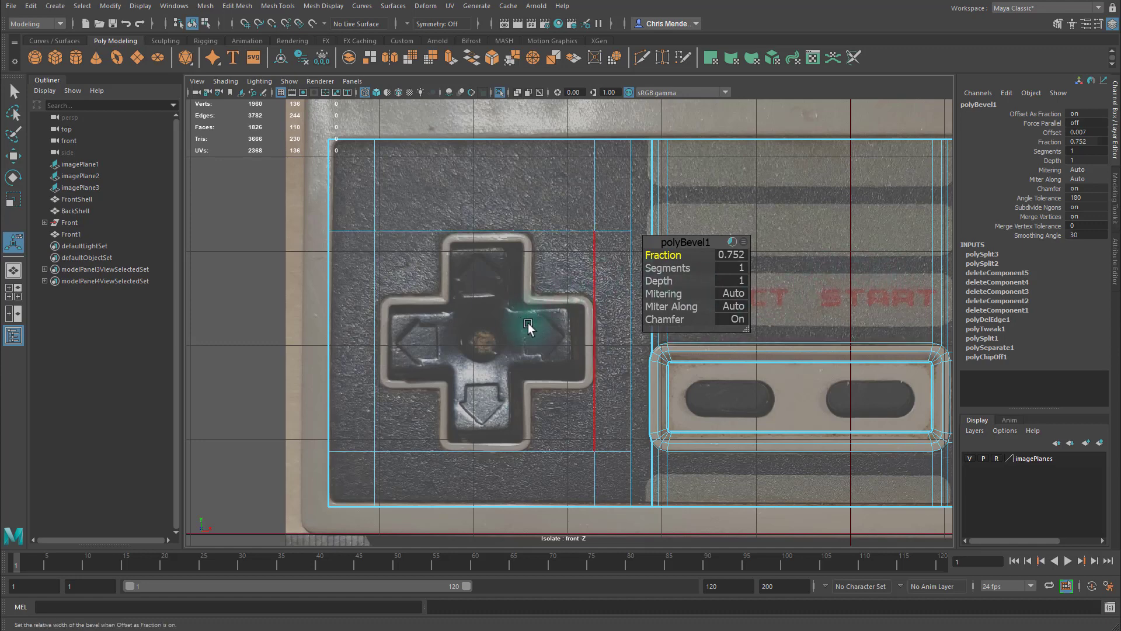
Multi-Cut new vertical and horizontal edge loops through the centre of the framed D-pad area.
key("ctrl+shift+x")
left_click(484, 232, "ctrl")
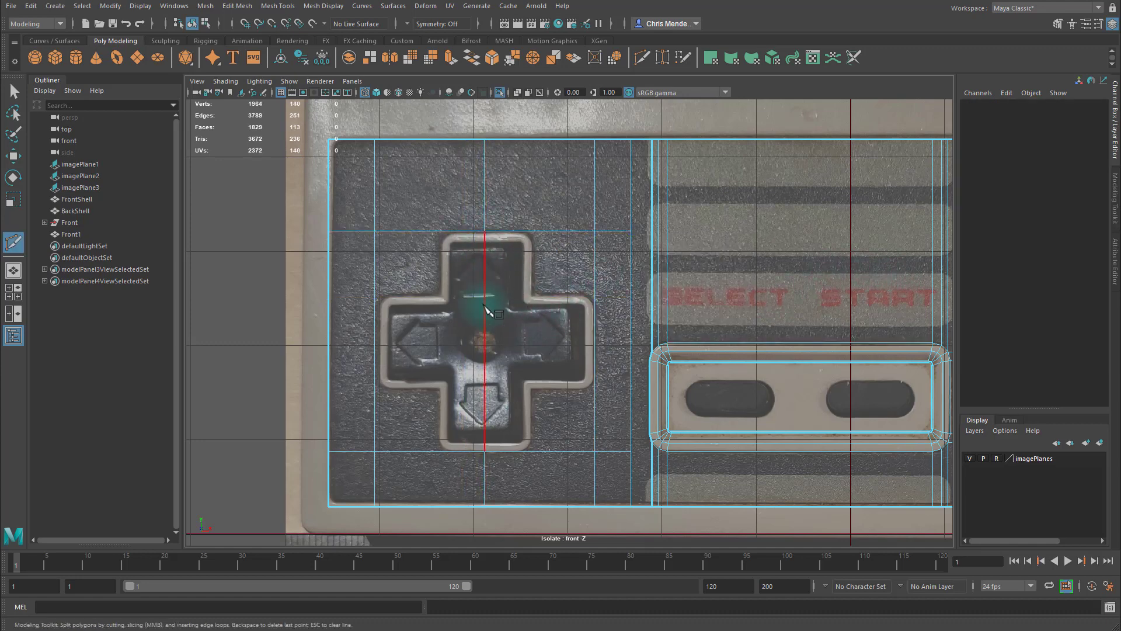
left_click(484, 341, "ctrl")
key("q")
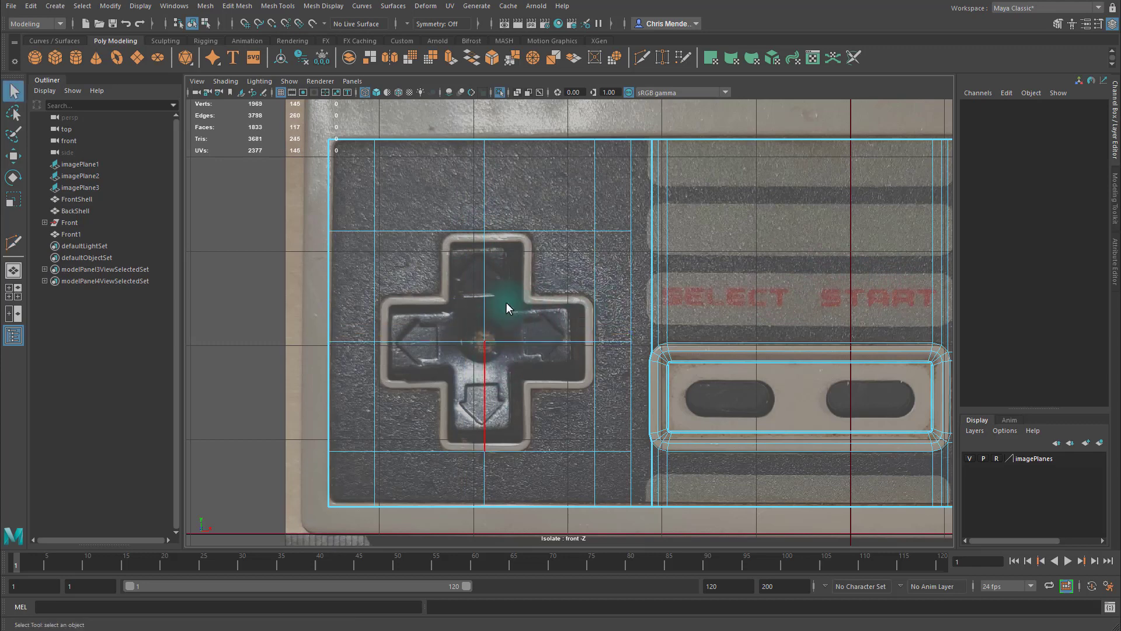
Bevel the new crossing centre loops with a fraction of 0.42 to match the width of the cross's arms.
left_click(485, 302)
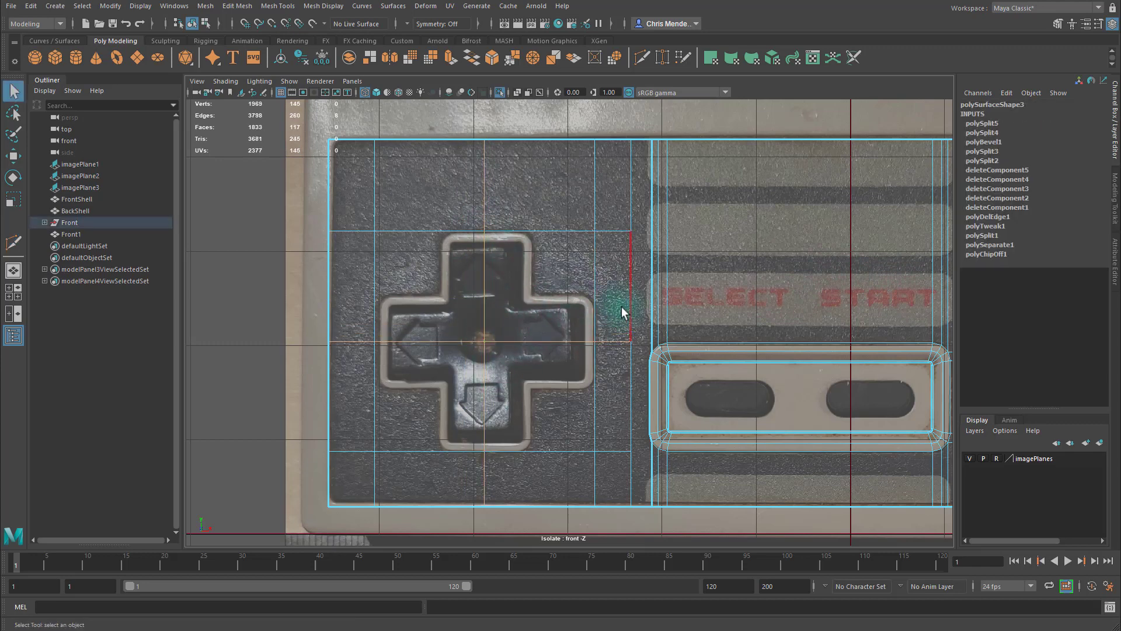
left_click(494, 57)
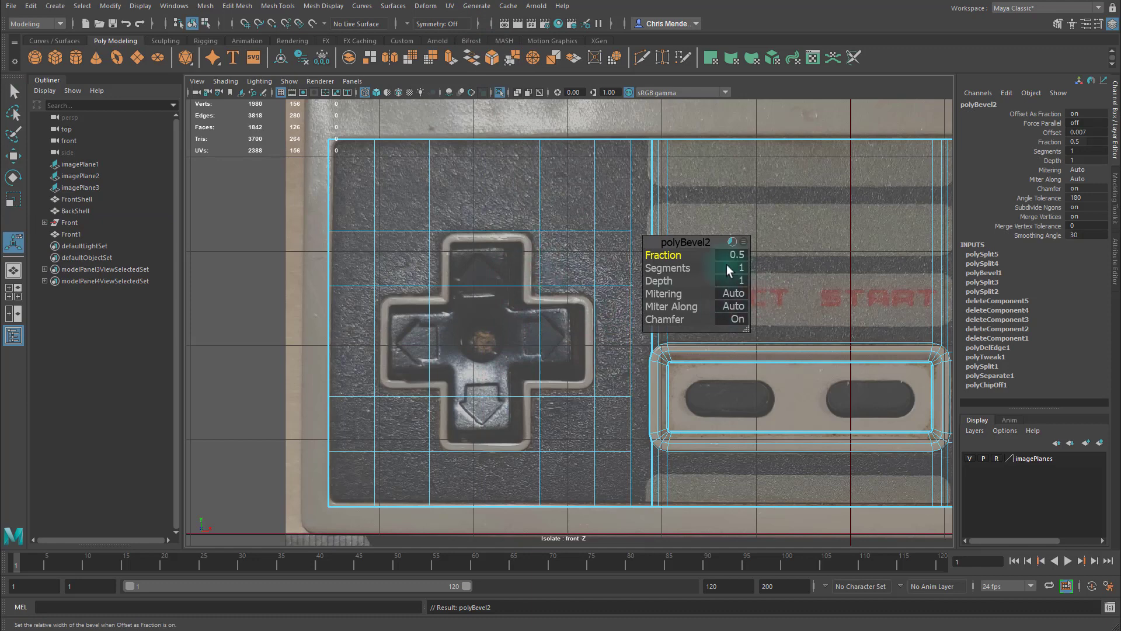
left_click_drag(672, 255, 668, 264)
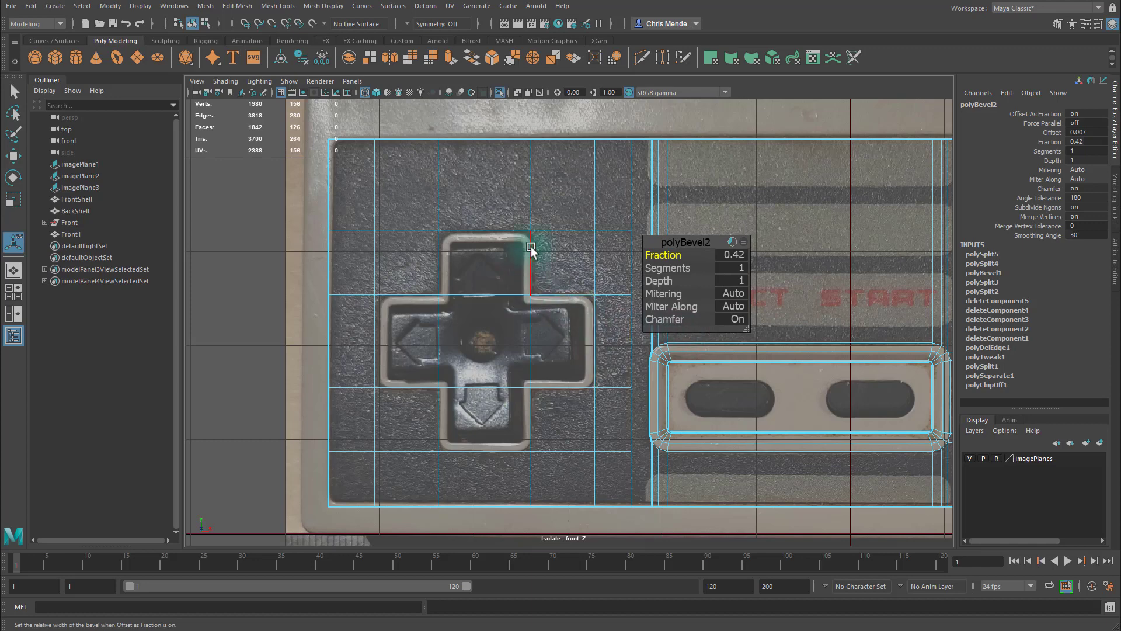
key("q")
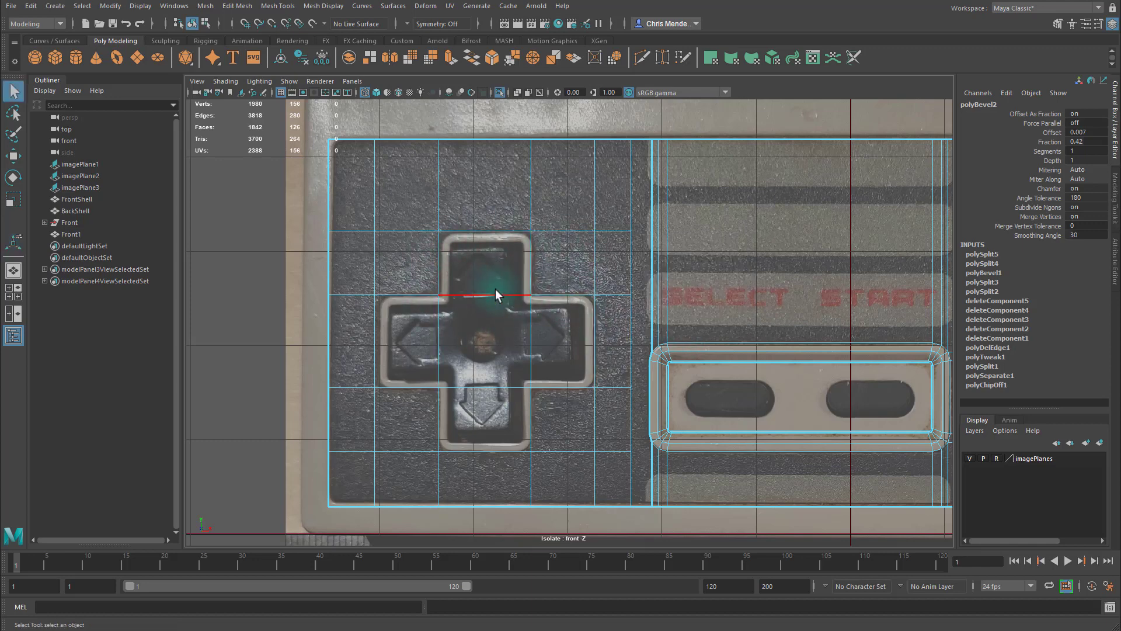
Bevel all the edges outlining the D-pad cross with a fraction of 0.078 to form a narrow rim around it.
left_click(442, 259, "shift")
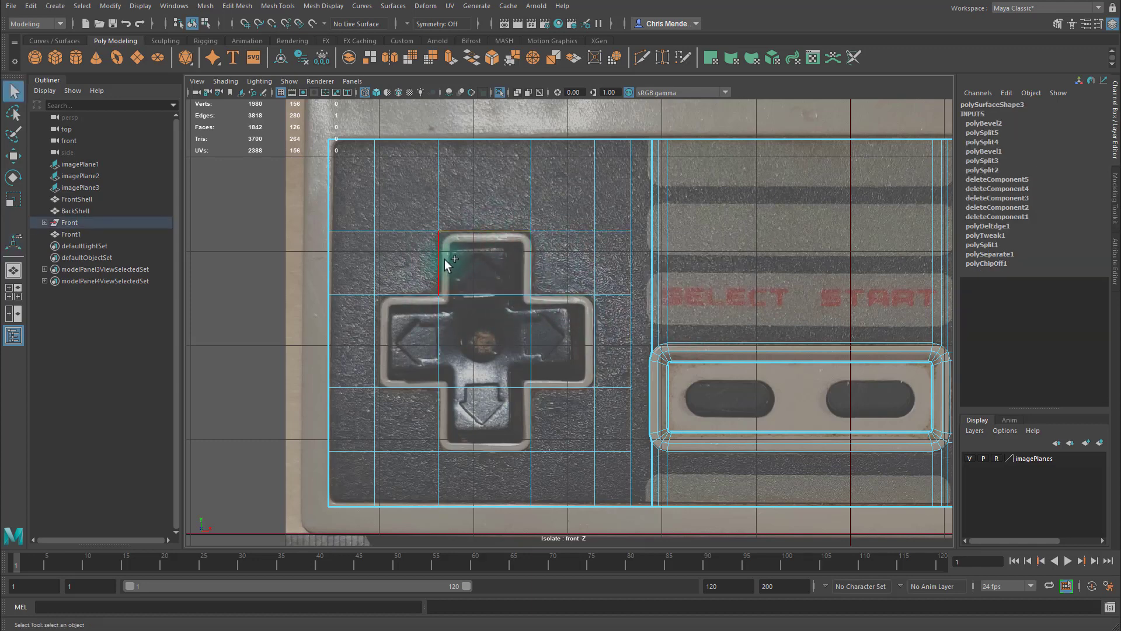
left_click(531, 264, "shift")
left_click(546, 296, "shift")
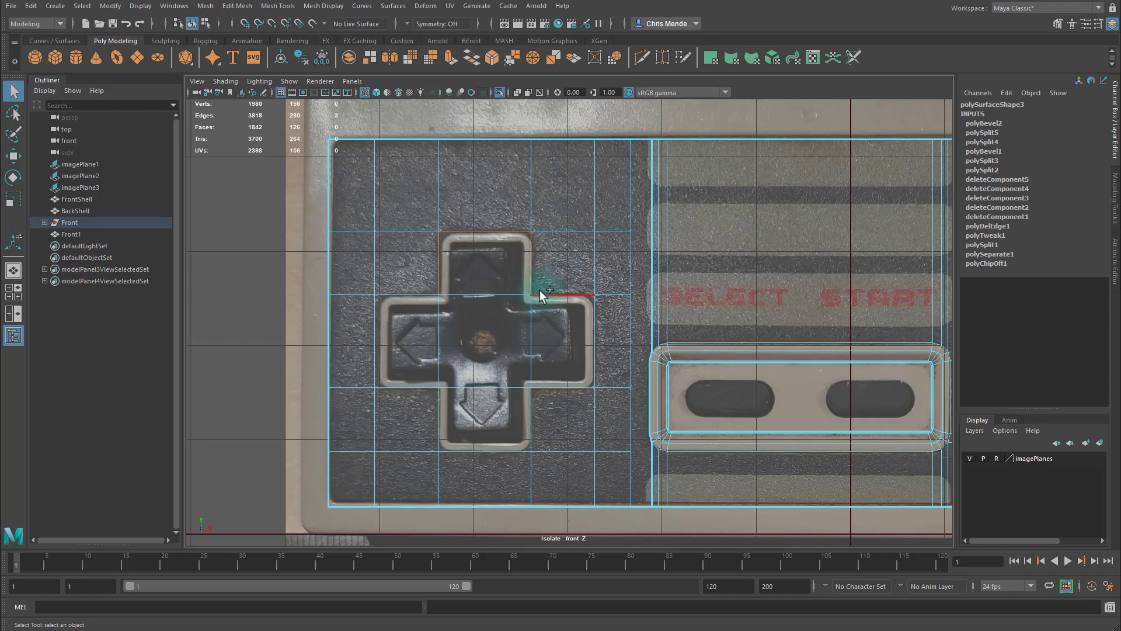
left_click(571, 388, "shift")
left_click(532, 418, "shift")
left_click(447, 419, "shift")
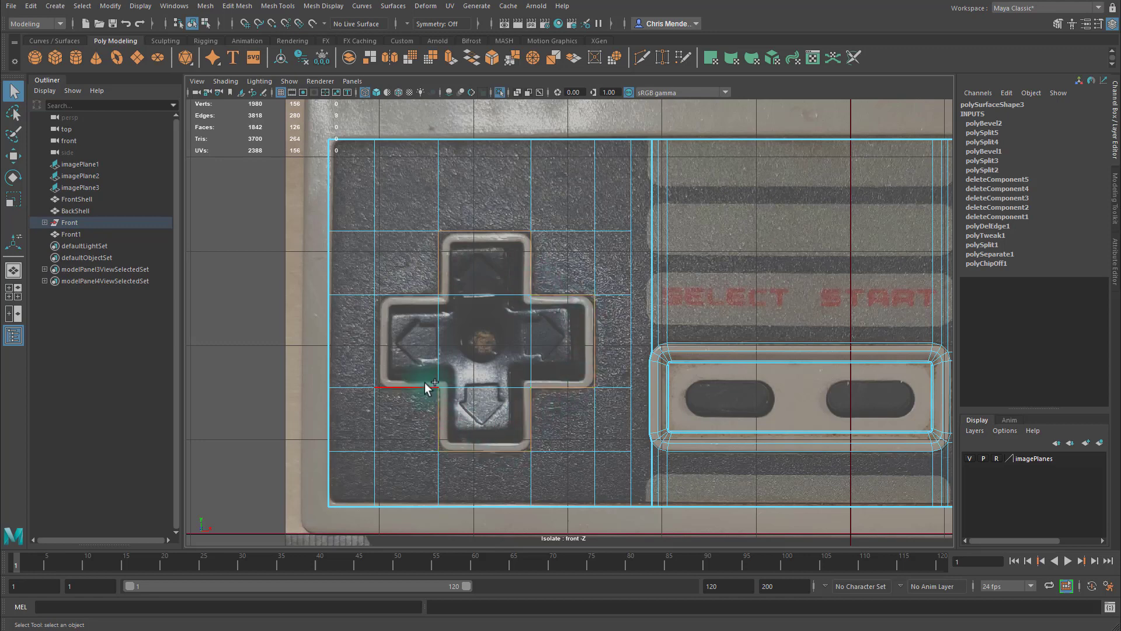
left_click(426, 385, "shift")
left_click(379, 351, "shift")
left_click(403, 297, "shift")
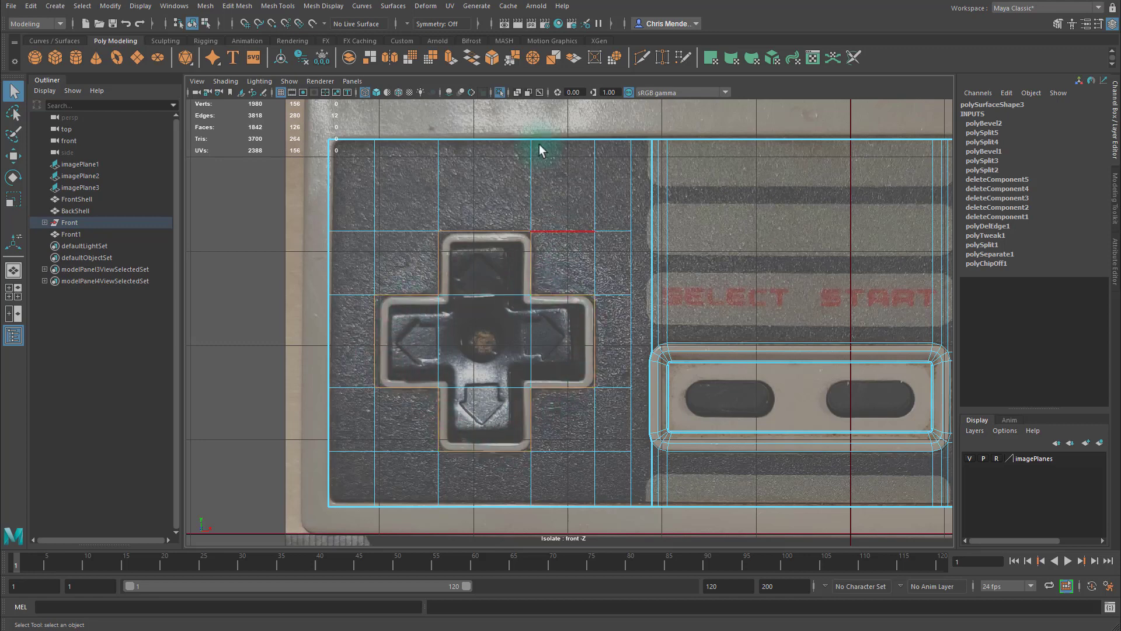
left_click(492, 57)
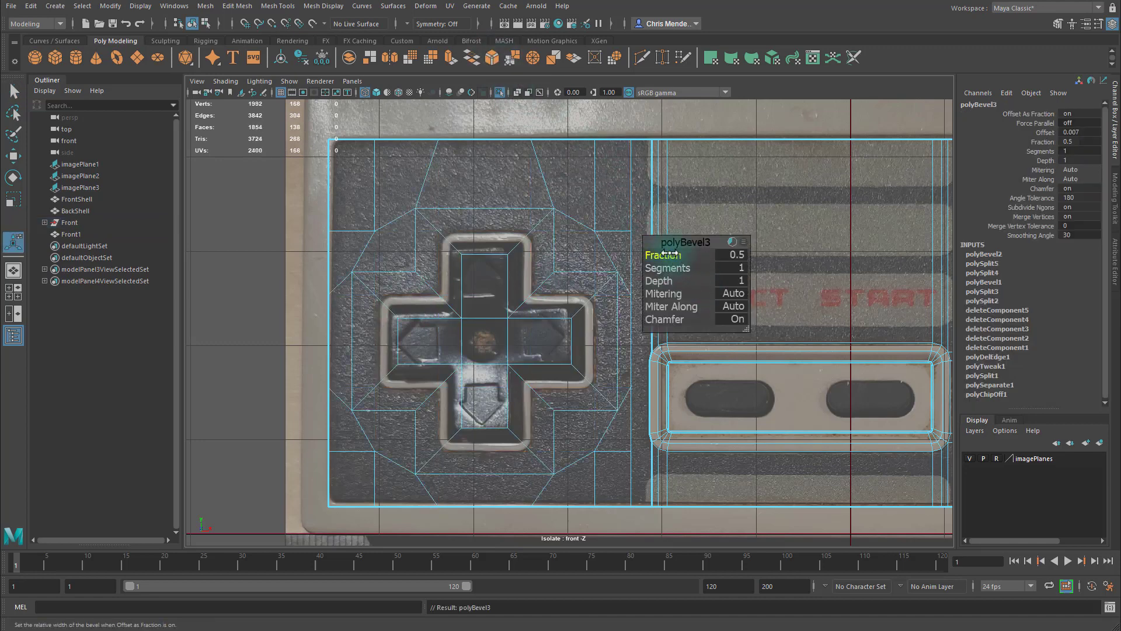
middle_click_drag(681, 275, 195, 251)
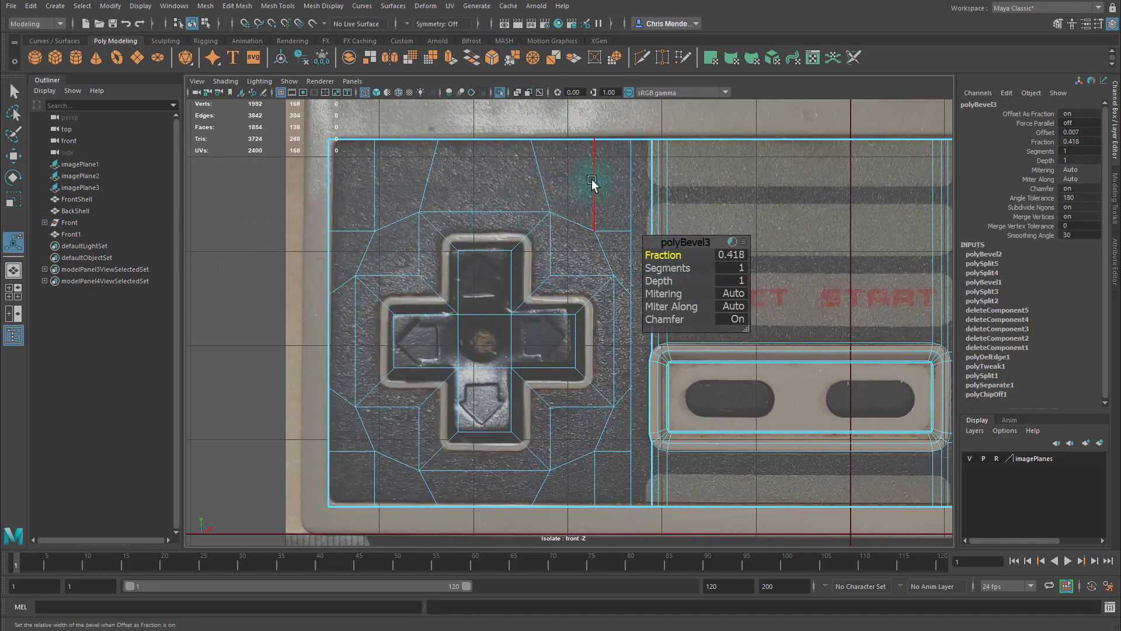
middle_click_drag(595, 181, 566, 180)
key("q")
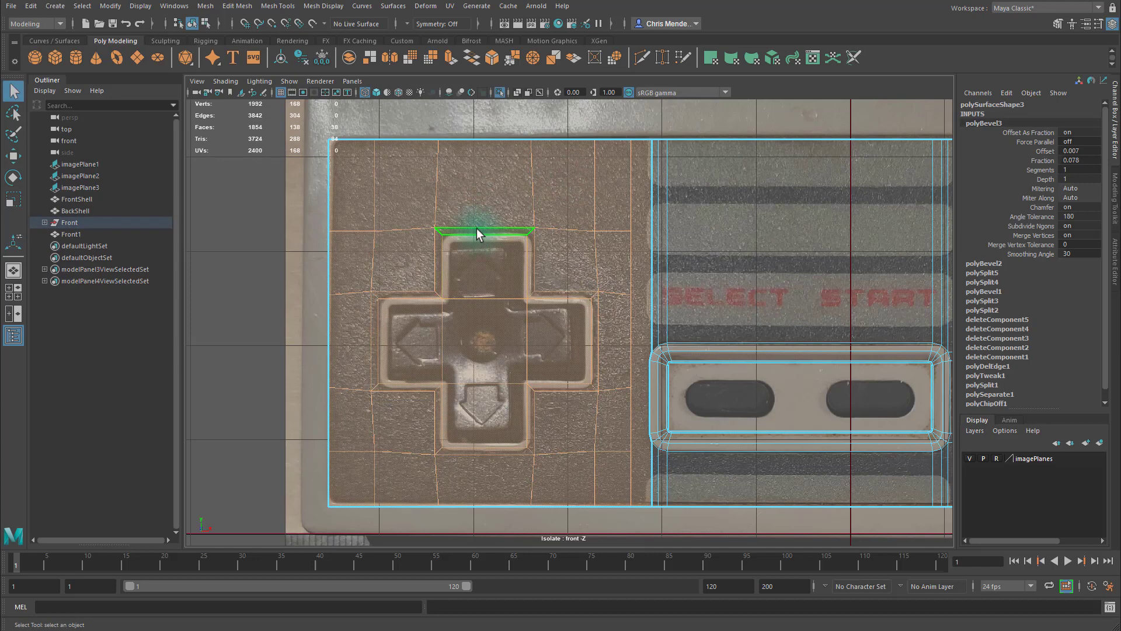
Scale the ring of rim faces around the D-pad cross slightly inward to fit the reference's rim.
left_click(476, 229)
double_click(527, 240)
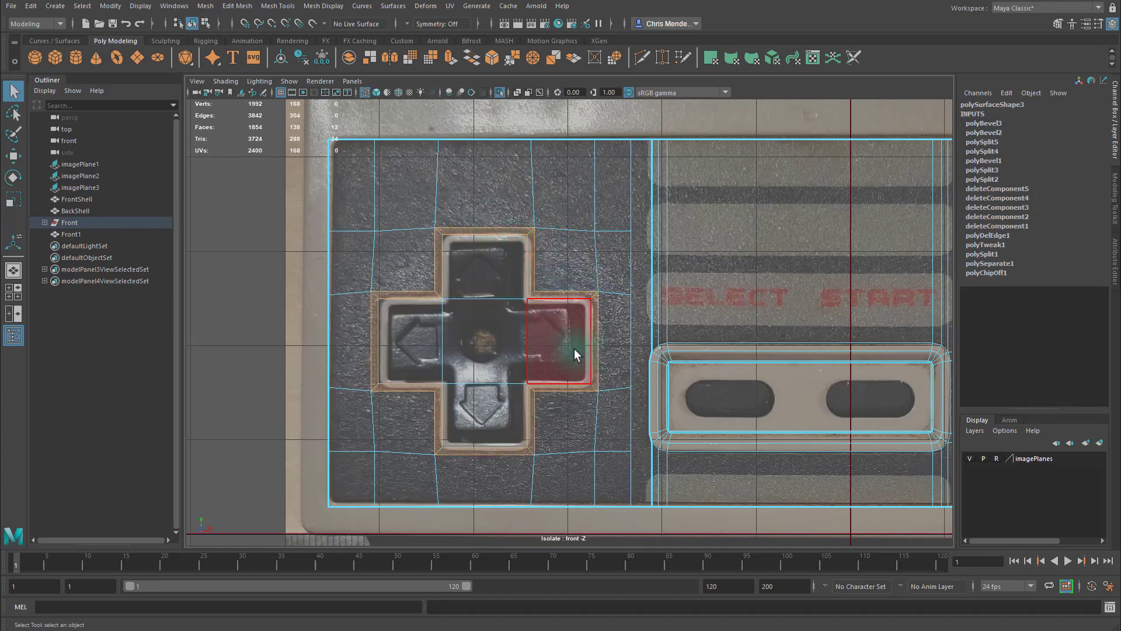
key("r")
left_click_drag(526, 305, 527, 307)
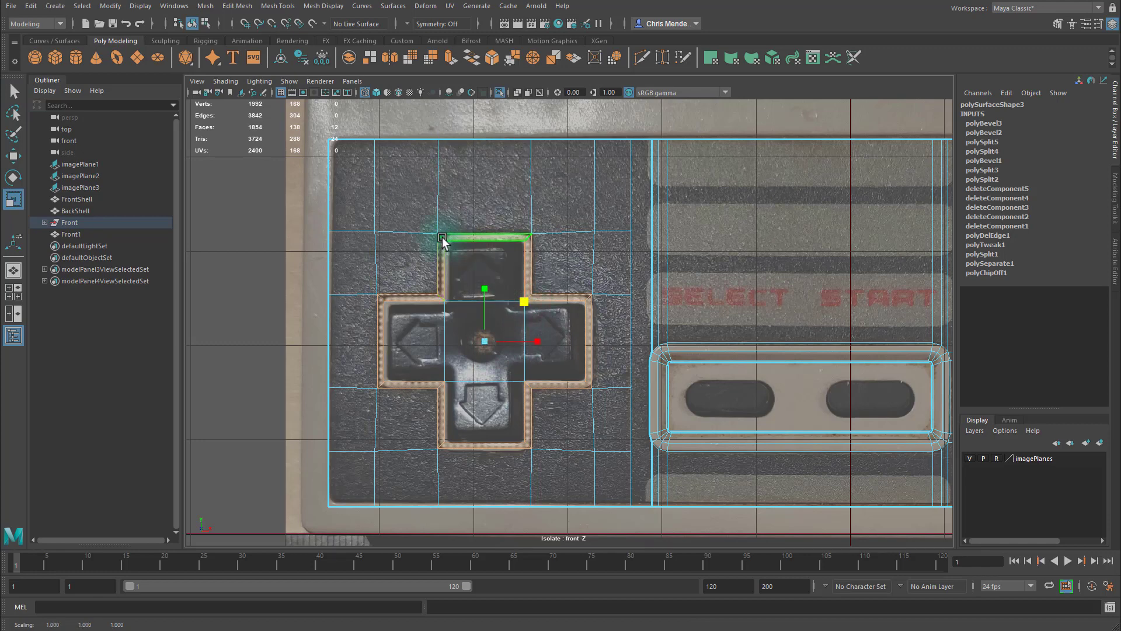
Bevel the diagonal edges at the eight outer corners of the D-pad rim with a fraction of 0.2 and 2 segments.
double_click(528, 236)
scroll(558, 335, "up", 5)
scroll(558, 335, "down", 2)
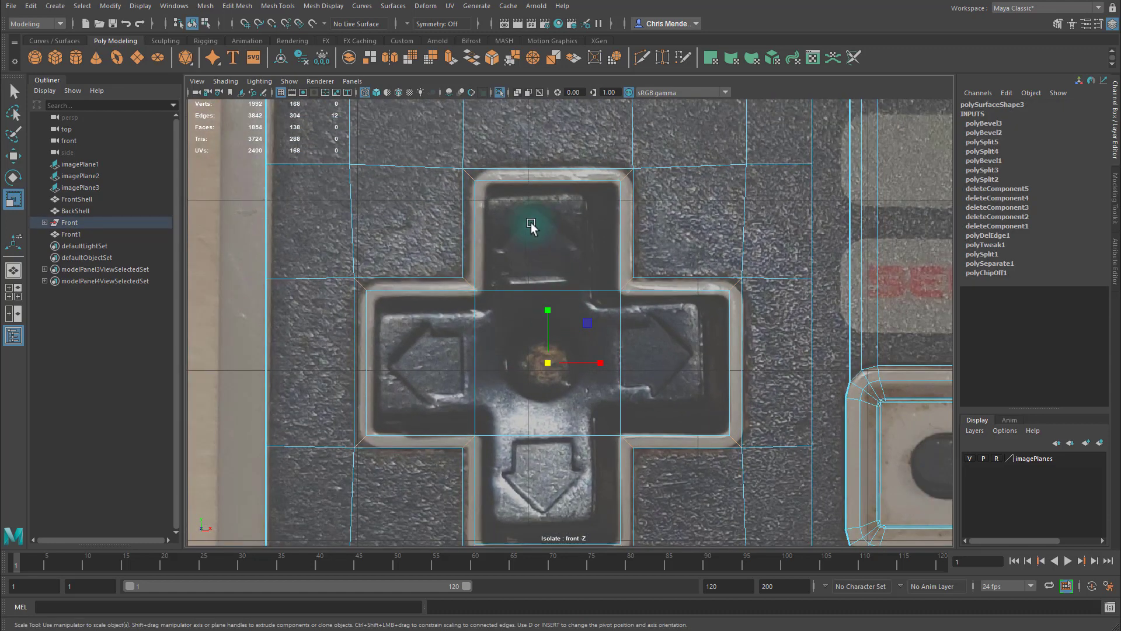
left_click(469, 174)
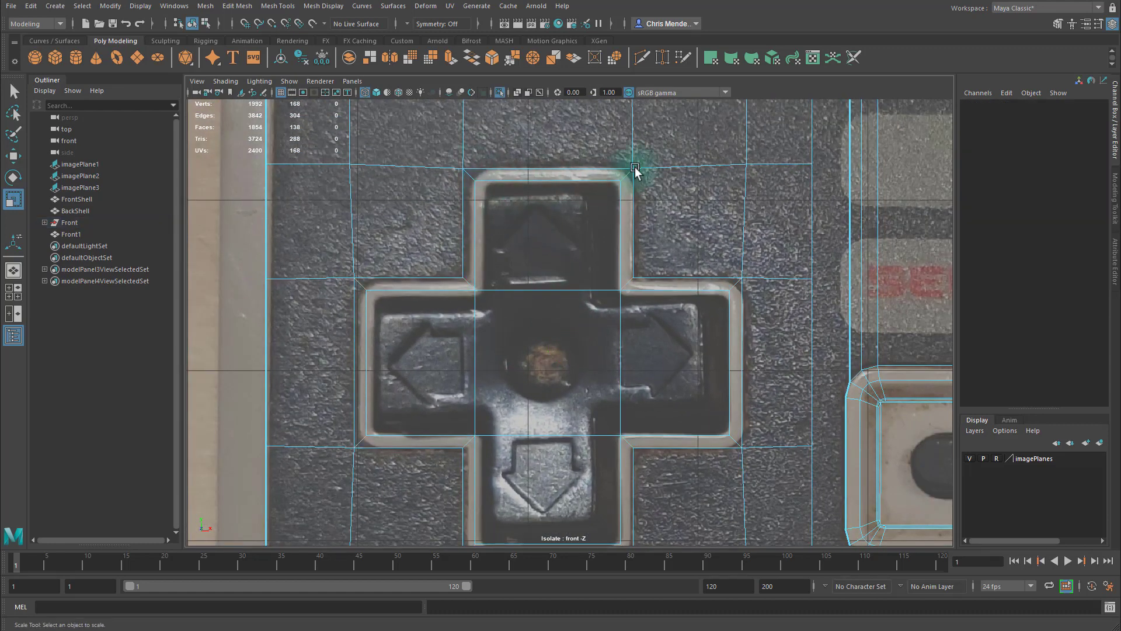
left_click(469, 176)
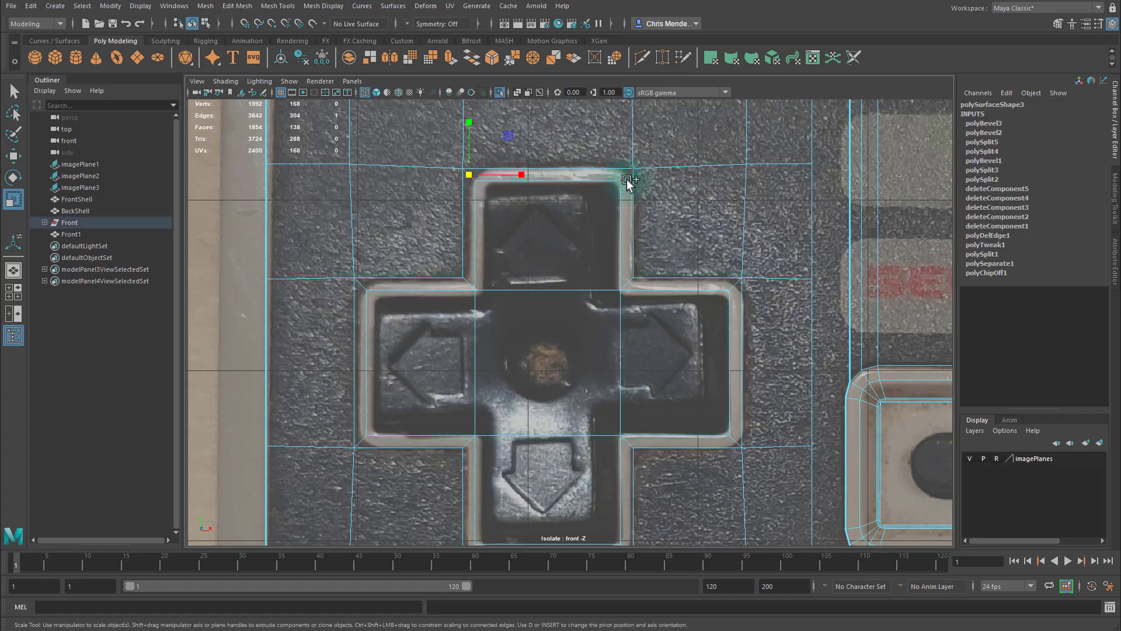
double_click(631, 184)
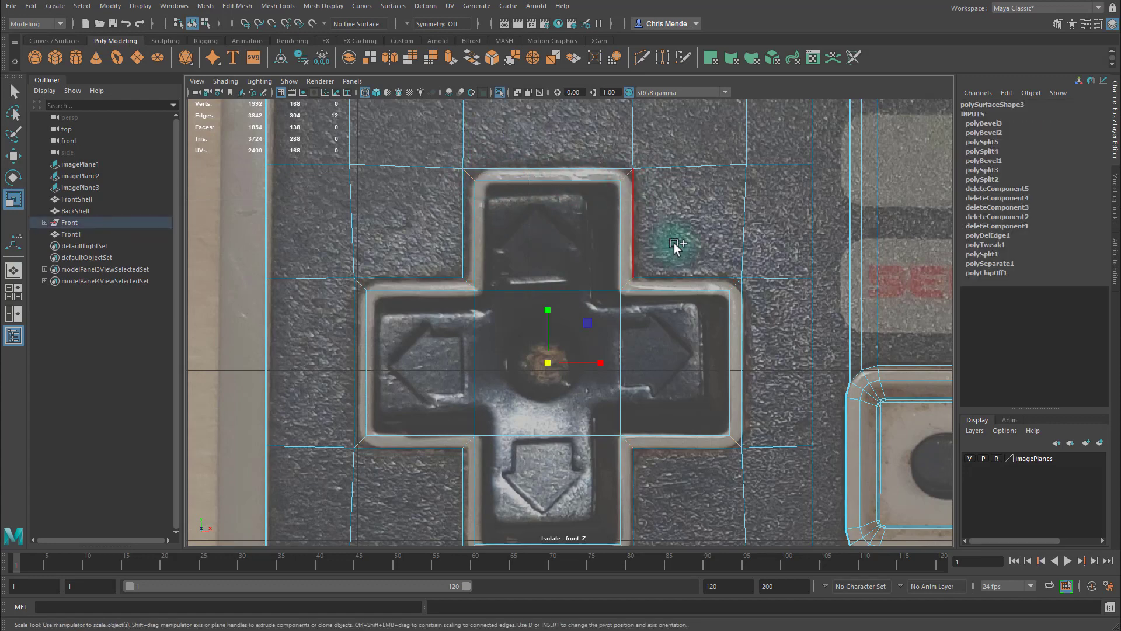
left_click(629, 281, "shift")
left_click(468, 284, "shift")
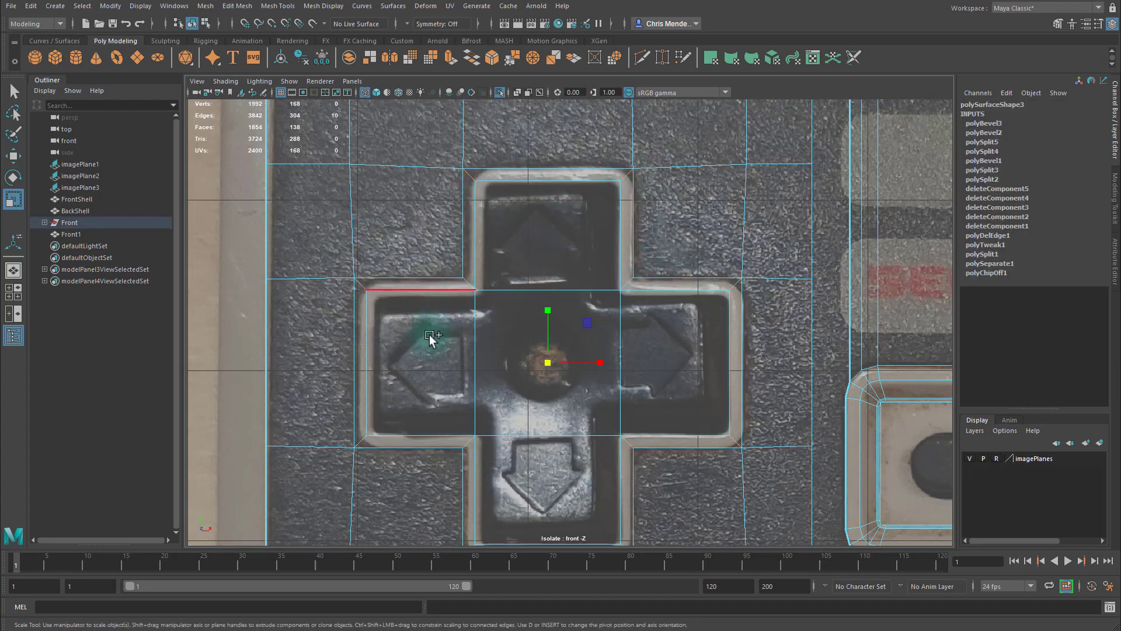
left_click(470, 442, "shift")
left_click(630, 444, "ctrl")
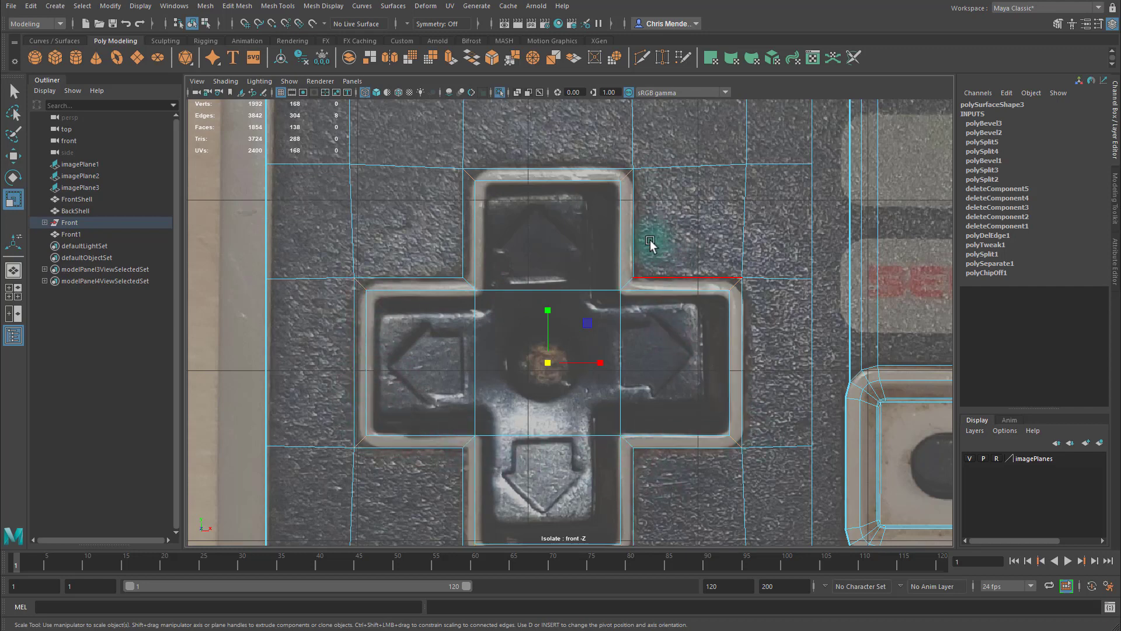
middle_click_drag(739, 444, 750, 392, "alt")
key("ctrl+b")
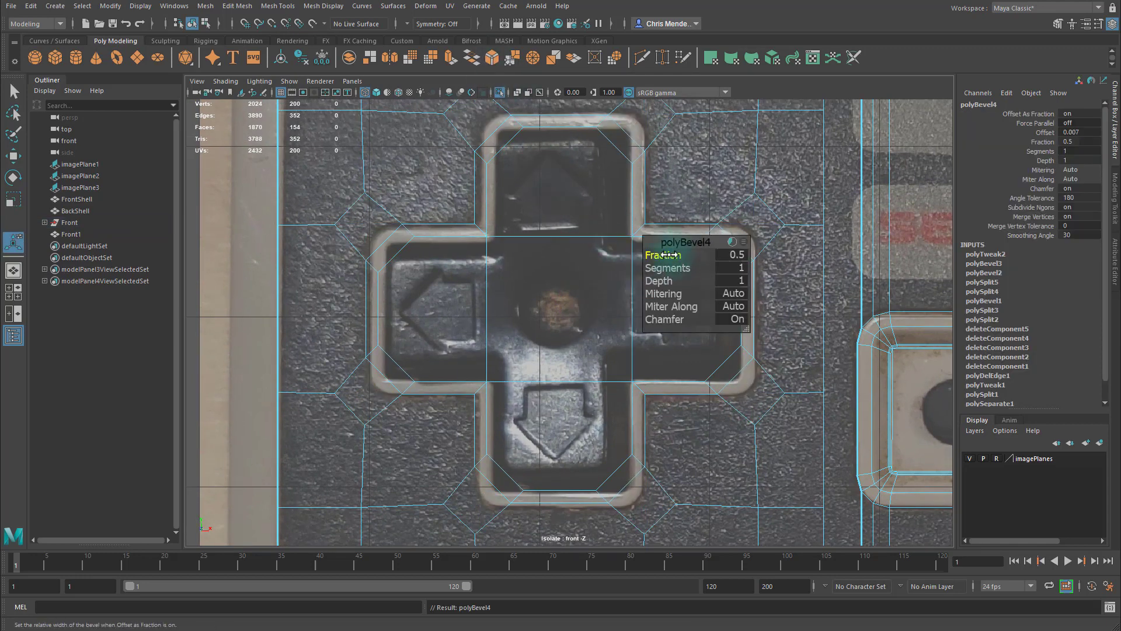
mouse_move(666, 255)
left_mouse_down()
mouse_move(654, 254)
mouse_move(694, 267)
mouse_move(664, 255)
left_mouse_up()
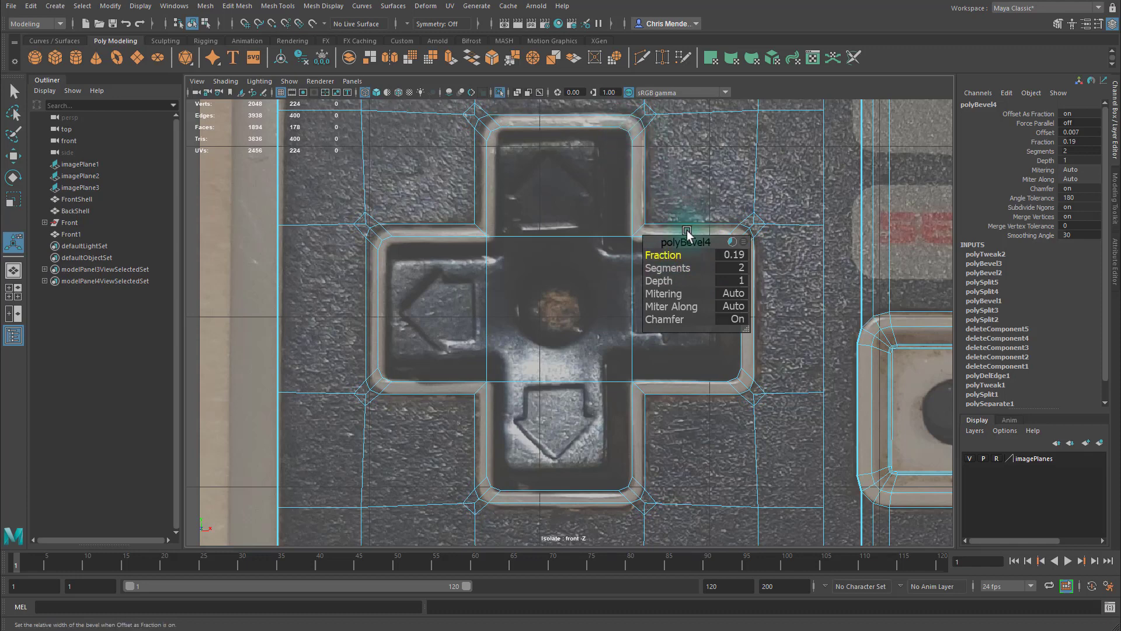
left_click_drag(672, 253, 673, 251)
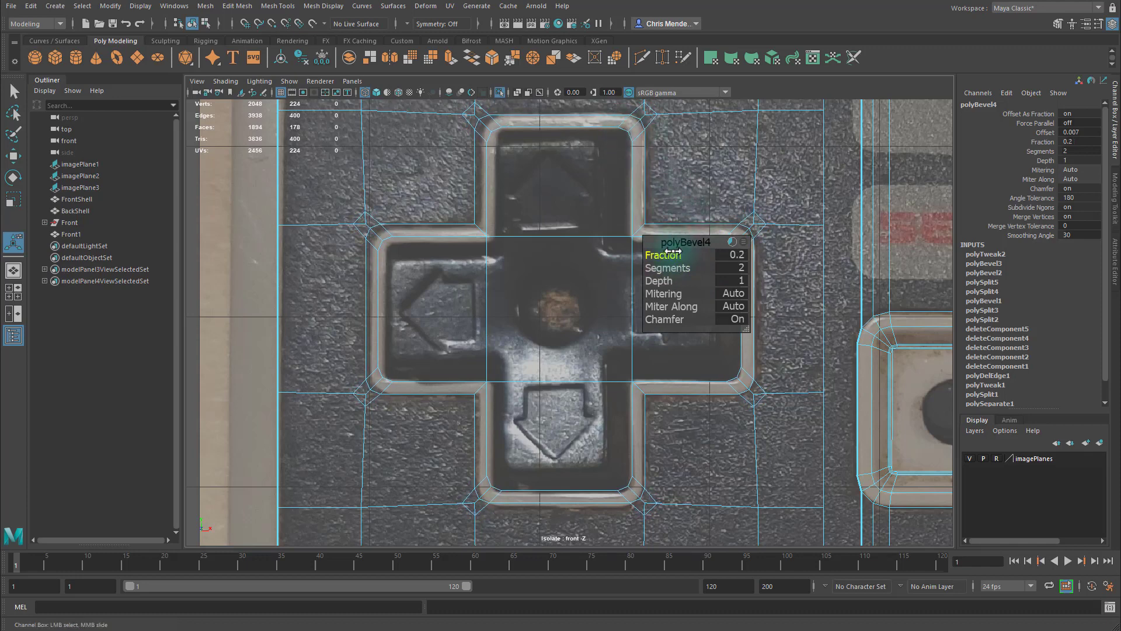
Bevel the diagonal edges at the four inner corners of the D-pad rim with a fraction of 0.04 and 2 segments.
left_click(482, 393)
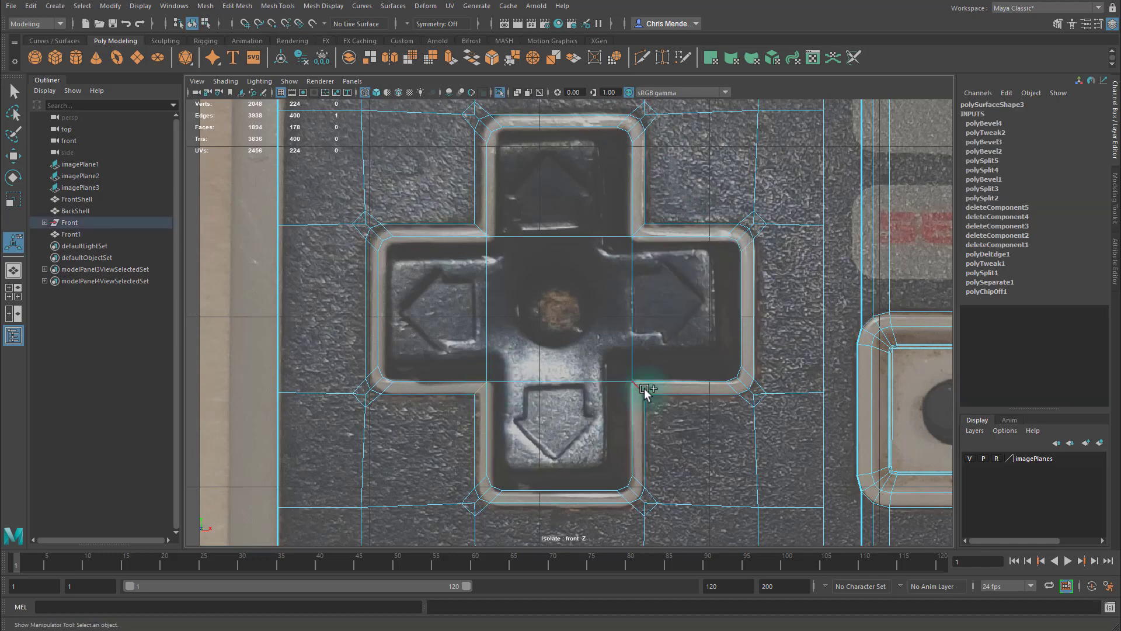
left_click(644, 389, "shift")
left_click(641, 230, "shift")
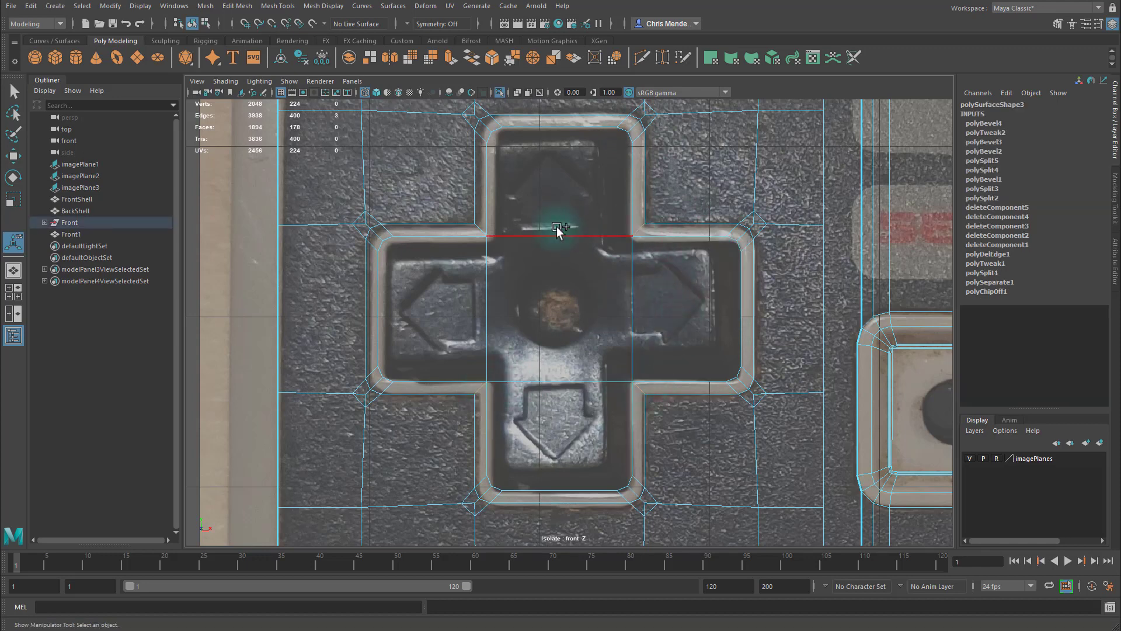
left_click(479, 228, "shift")
key("ctrl+b")
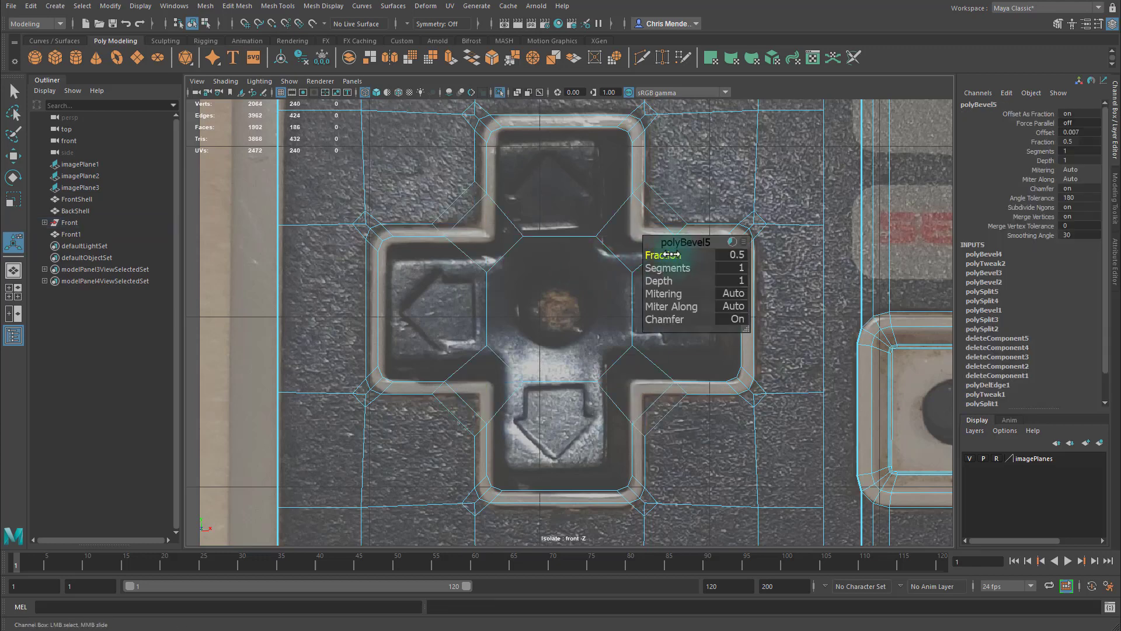
mouse_move(673, 255)
left_mouse_down()
mouse_move(649, 254)
mouse_move(707, 267)
mouse_move(666, 253)
left_mouse_up()
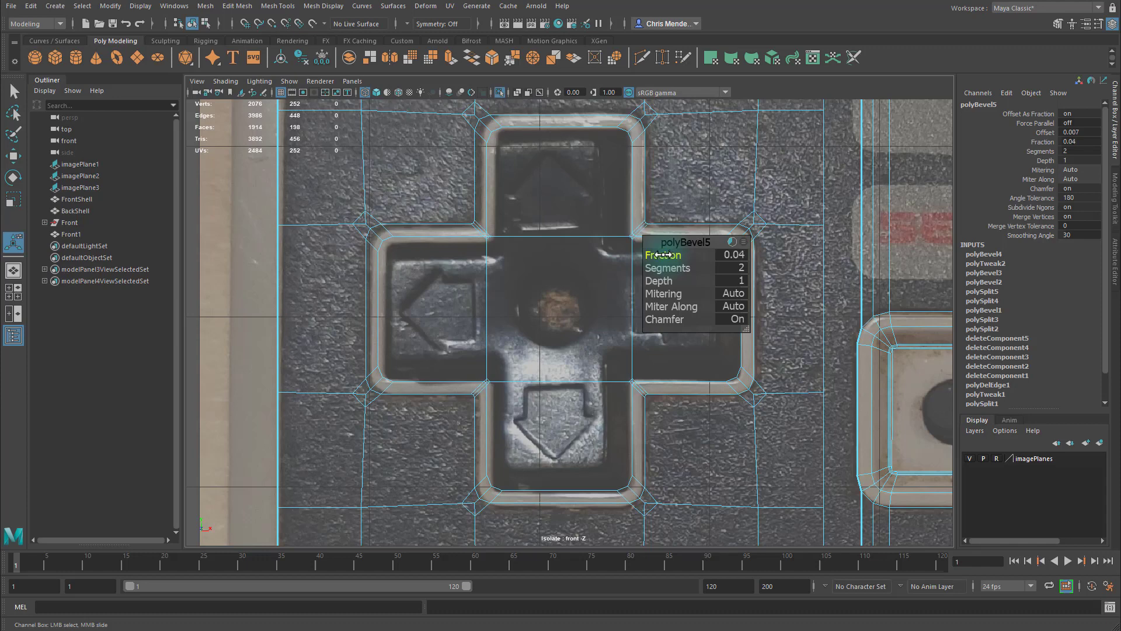
middle_click_drag(580, 207, 570, 220, "alt")
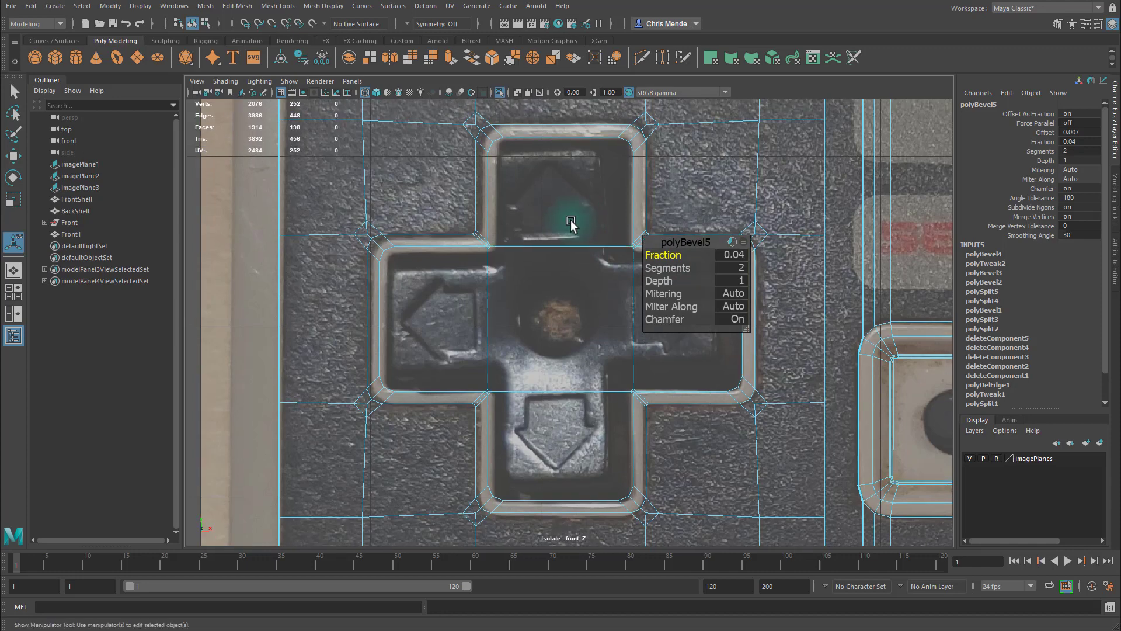
Select the full ring of rim faces around the D-pad cross and extract it from the front plate.
key("q")
left_click(481, 207)
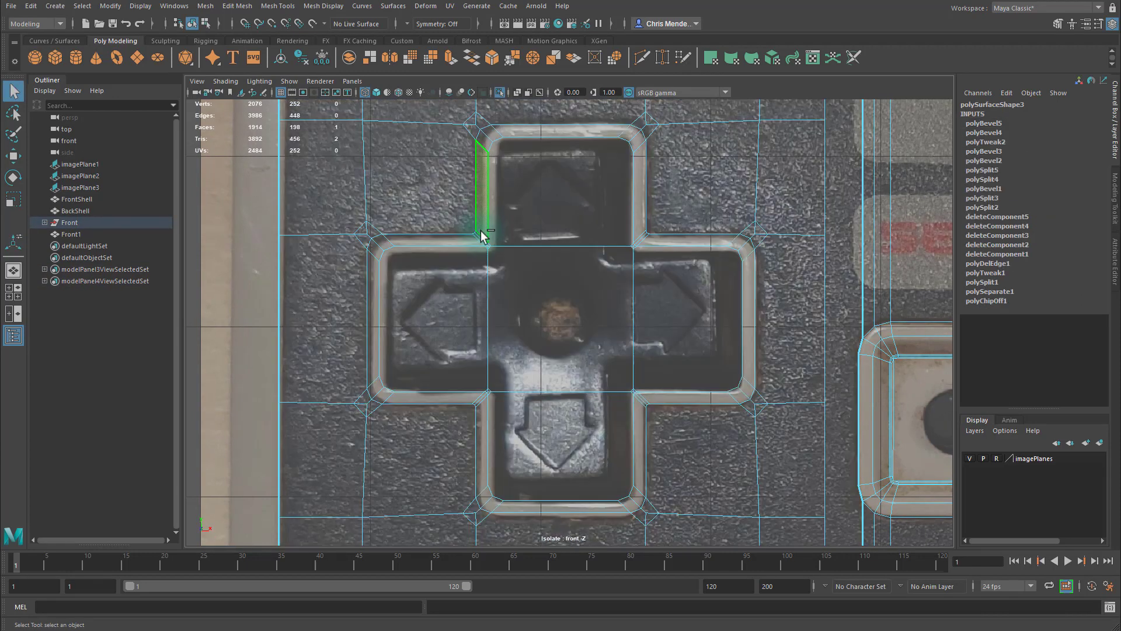
double_click(482, 142, "shift")
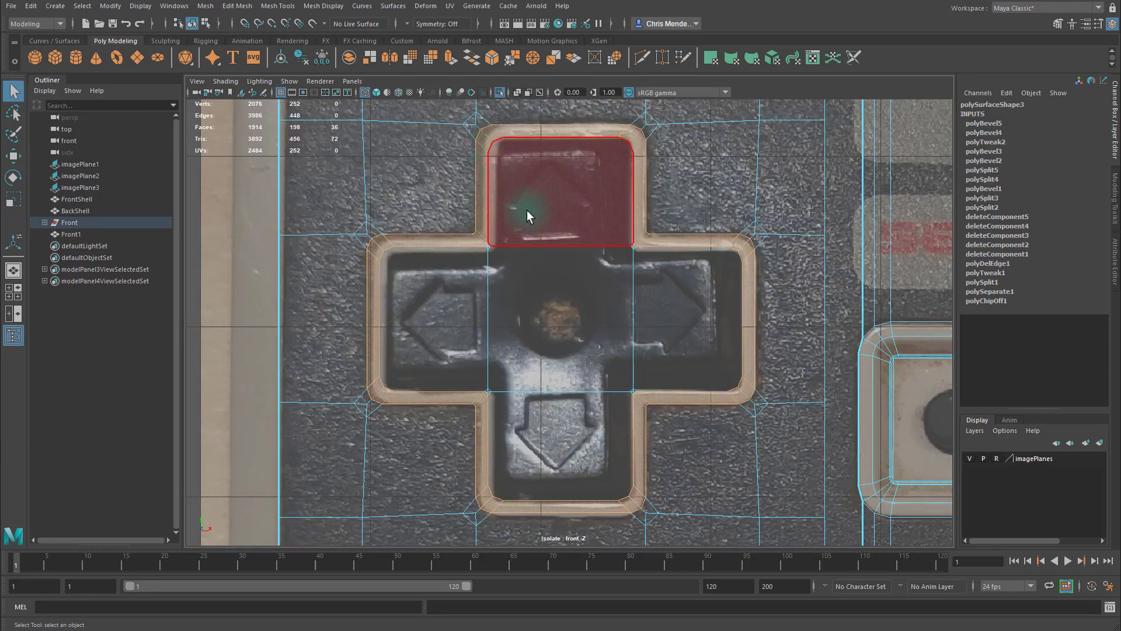
key("space")
left_click_drag(745, 188, 668, 175, "alt")
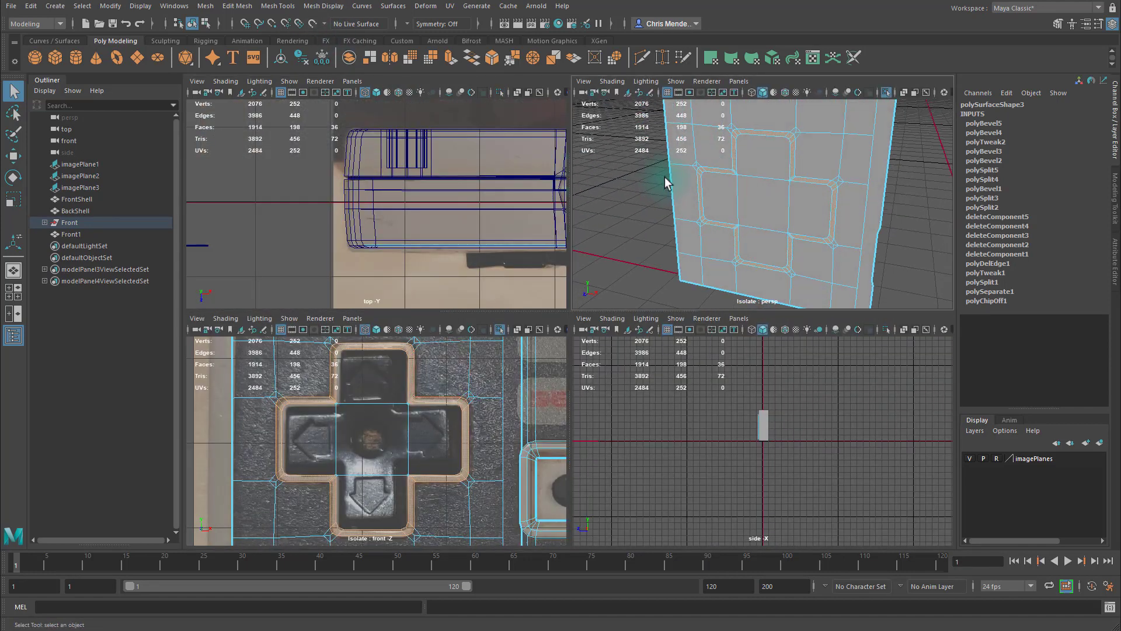
left_click(237, 6)
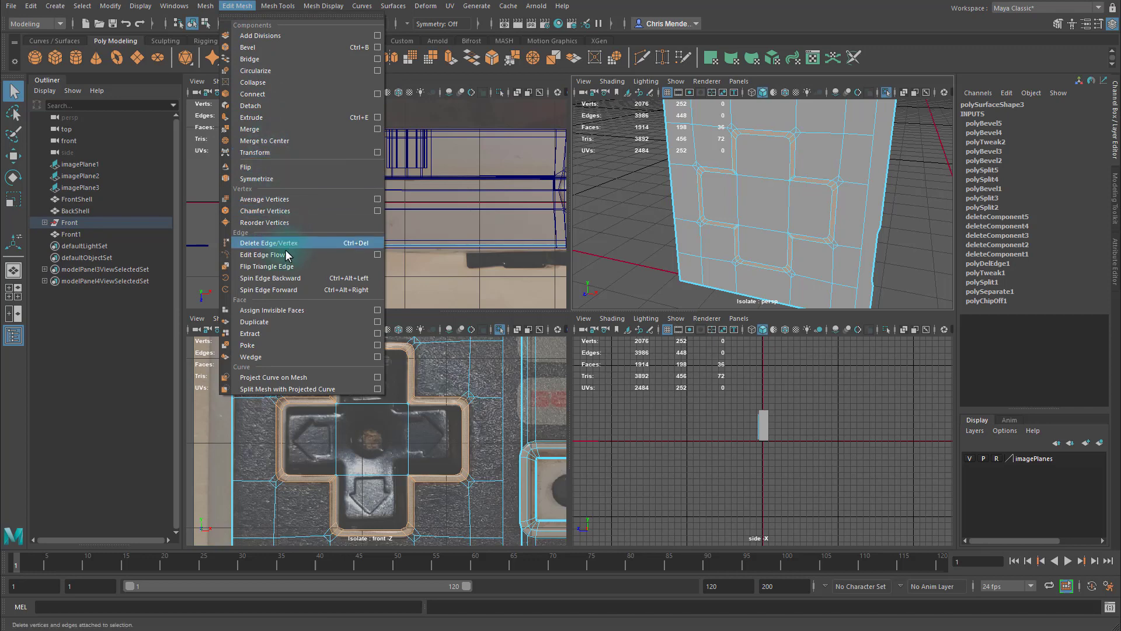
left_click(275, 332)
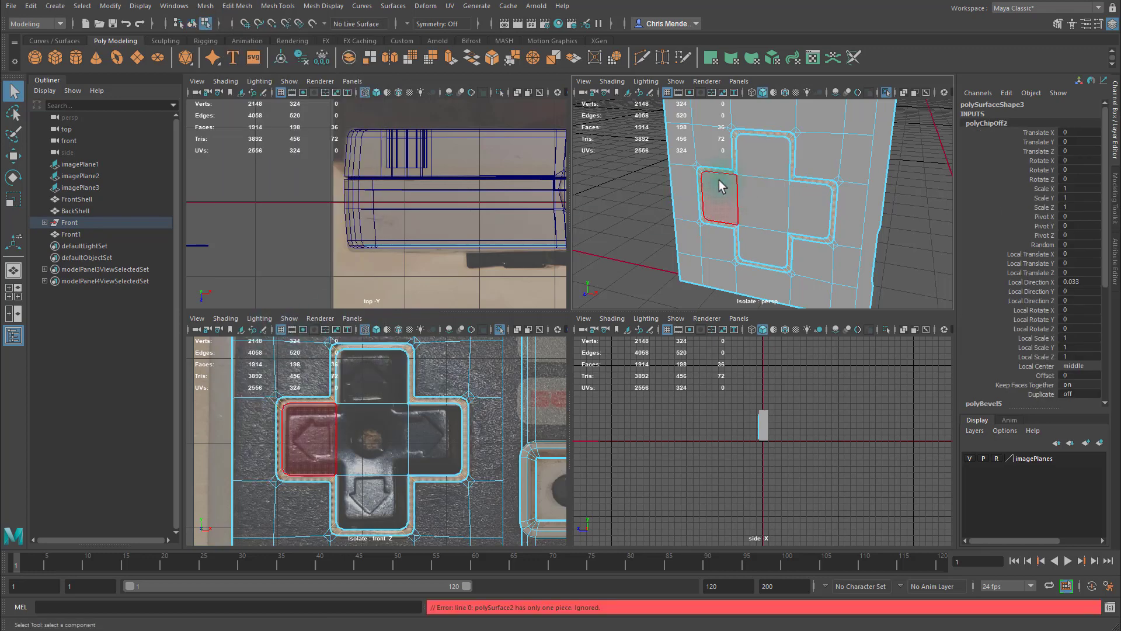
Reselect the D-pad rim face loop on the plate section and extract it again as a separate object.
key("F8")
left_click(749, 174)
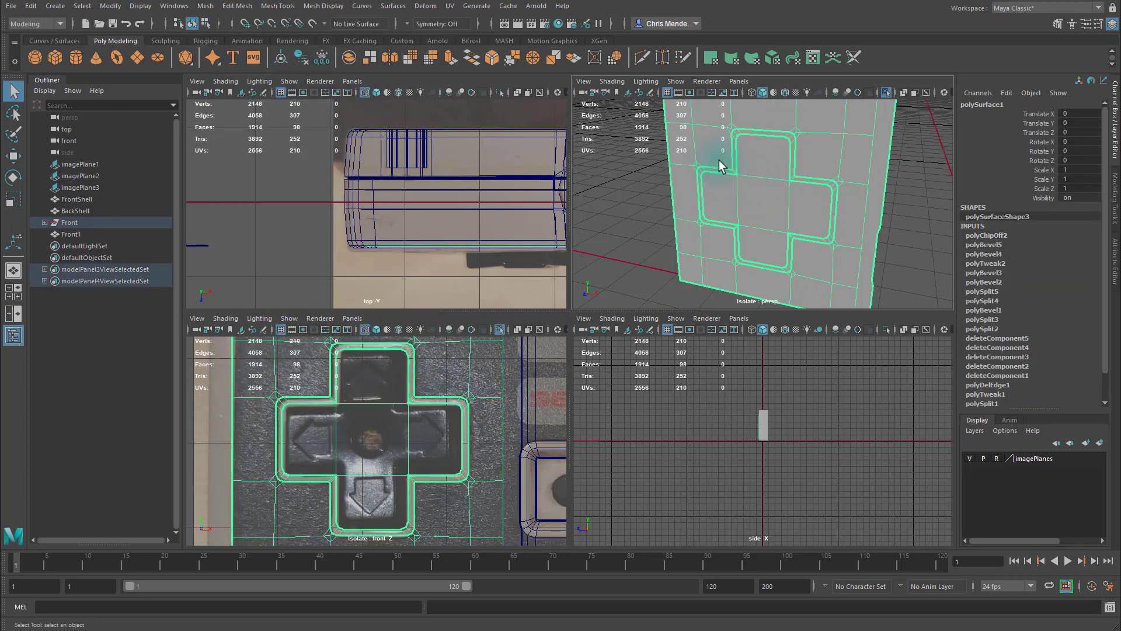
left_click_drag(726, 170, 739, 173, "alt")
right_click_drag(723, 167, 670, 119, "alt")
left_click(723, 148)
left_click(619, 141)
middle_click_drag(619, 141, 771, 170, "alt")
double_click(788, 119)
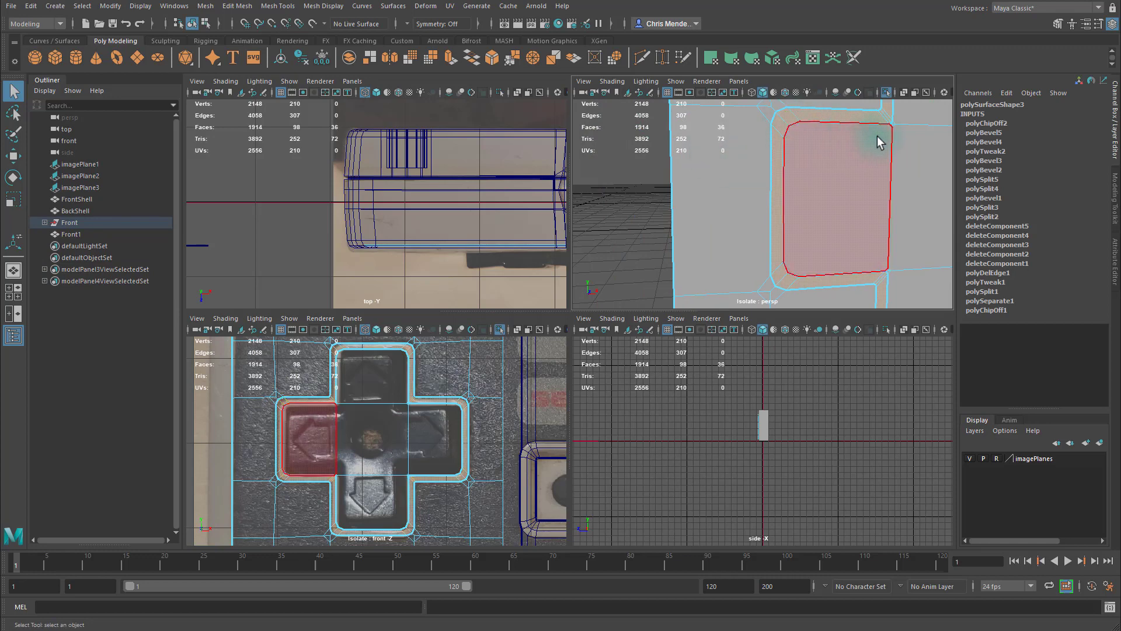
middle_click_drag(880, 138, 826, 160, "alt")
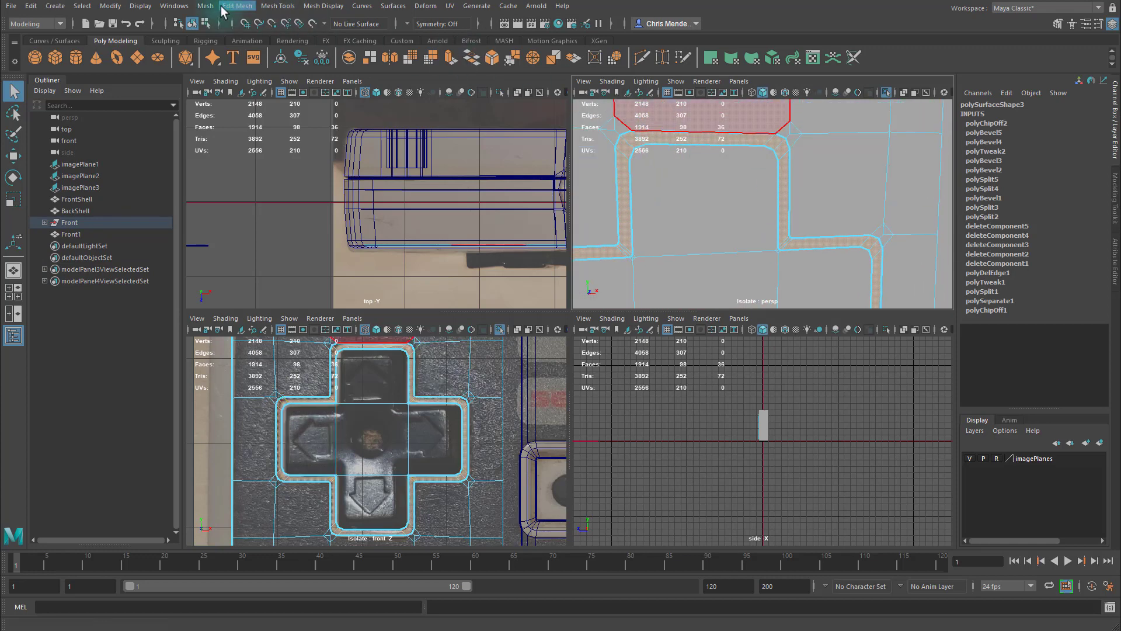
left_click(222, 10)
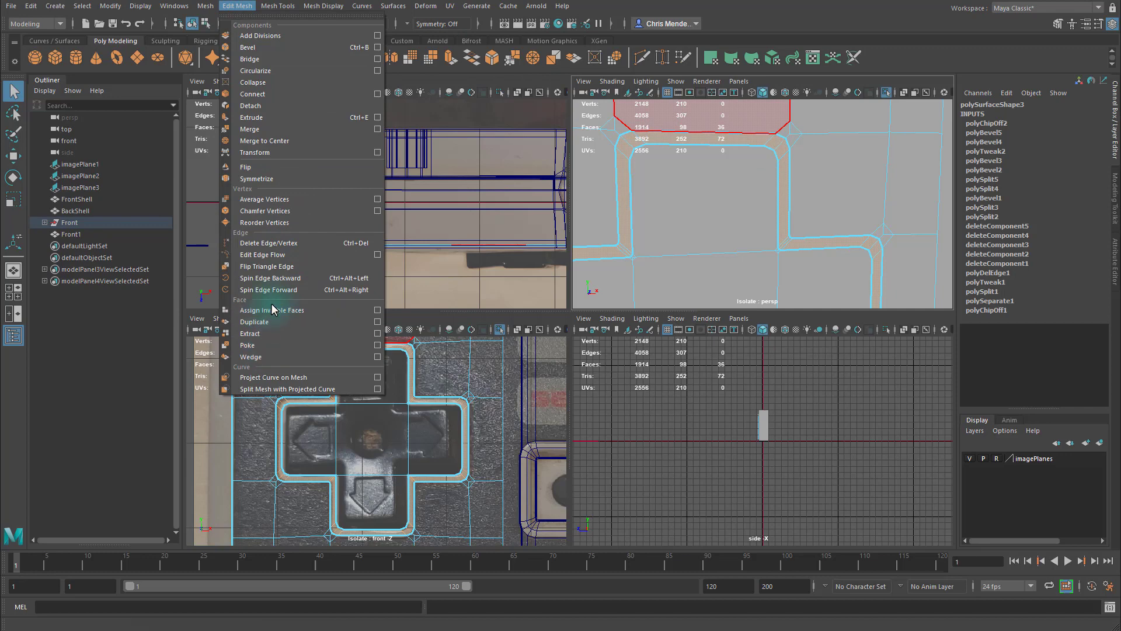
left_click(273, 333)
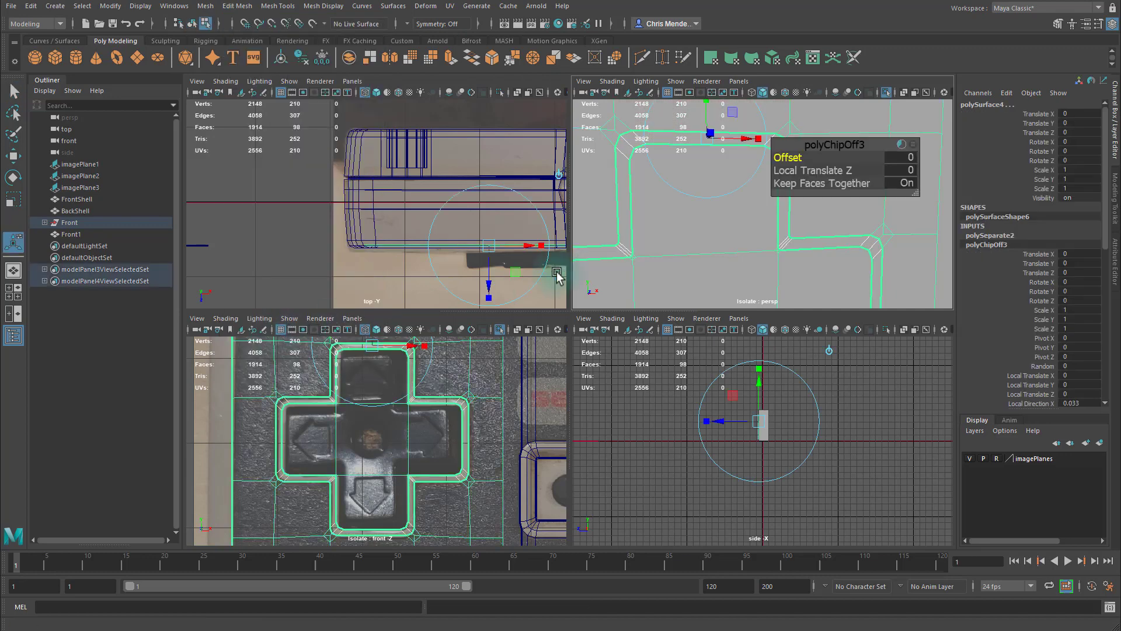
Delete the plate object surrounding and filling the D-pad rim, keeping only the cross-shaped ring.
middle_click_drag(701, 186, 706, 205, "alt")
scroll(706, 204, "down", 5)
key("q")
right_click_drag(710, 171, 727, 144)
left_click(708, 177)
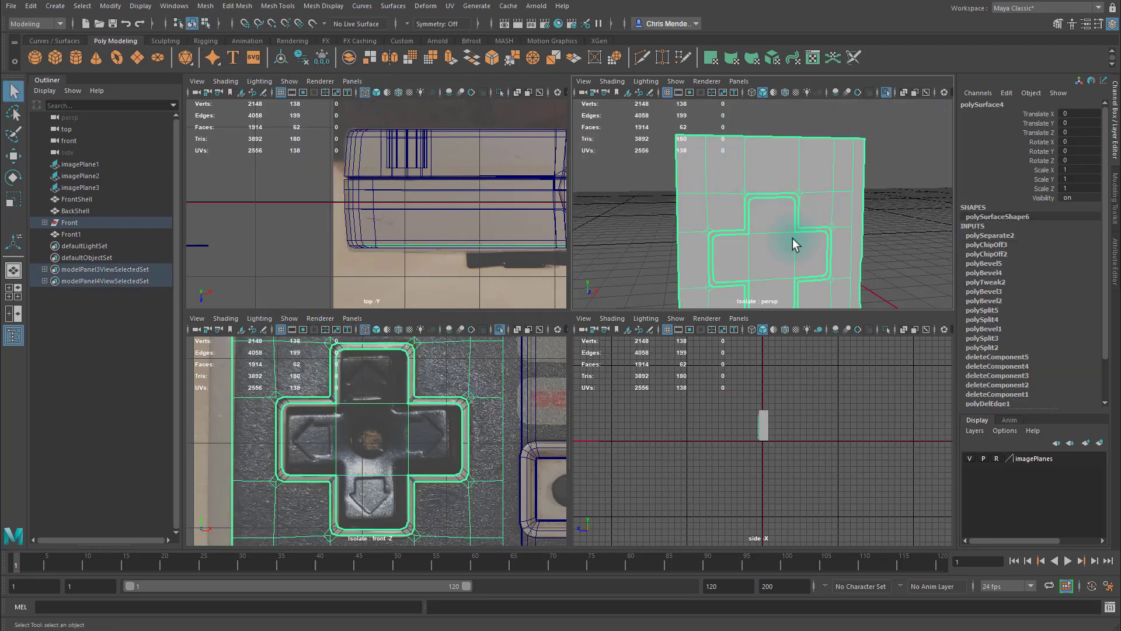
key("Delete")
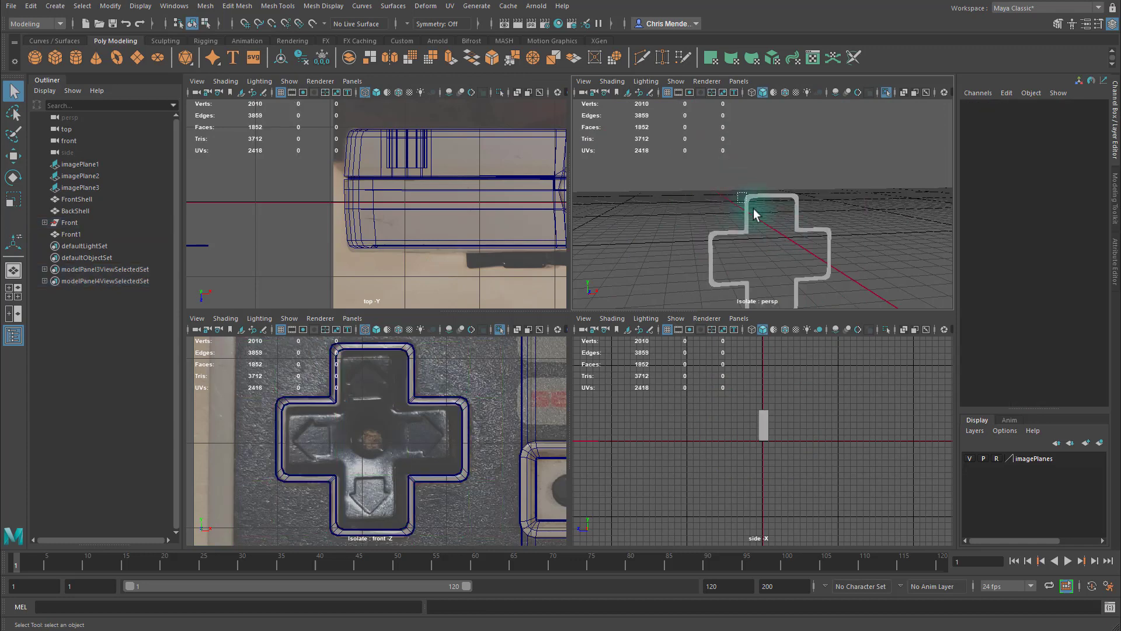
Center the pivot of the D-pad rim object and scale it uniformly to 0.983 to fit the reference.
left_click(752, 211)
key("f")
right_click_drag(752, 201, 733, 210, "alt")
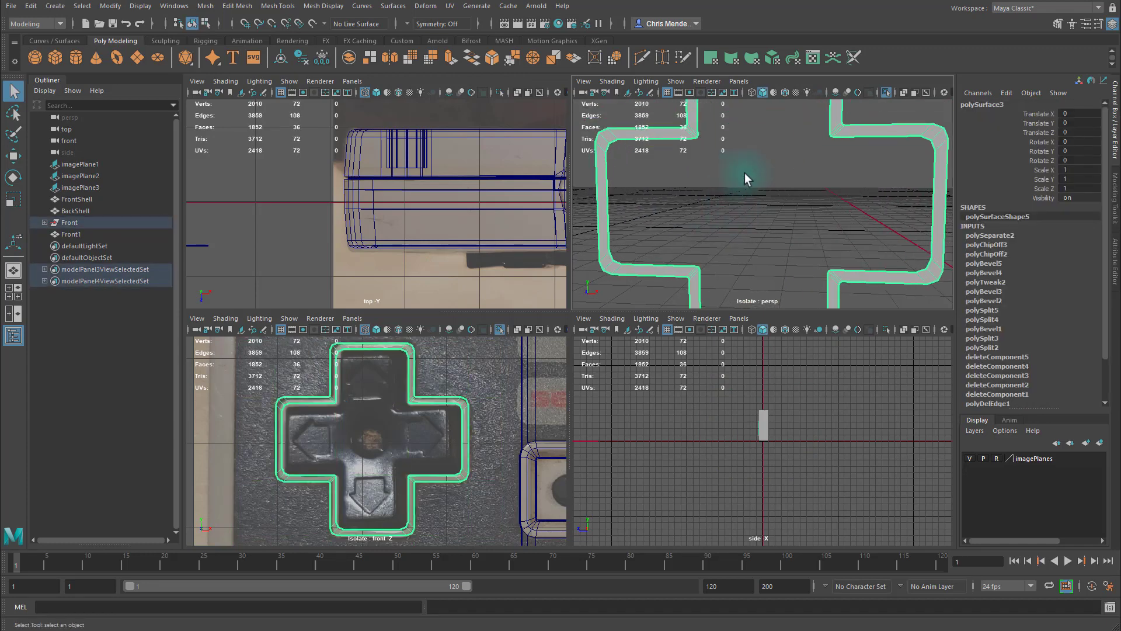
mouse_move(746, 178)
left_mouse_down("alt")
mouse_move(776, 182)
mouse_move(770, 150)
mouse_move(746, 145)
mouse_move(772, 169)
mouse_move(756, 168)
left_mouse_up("alt")
key("r")
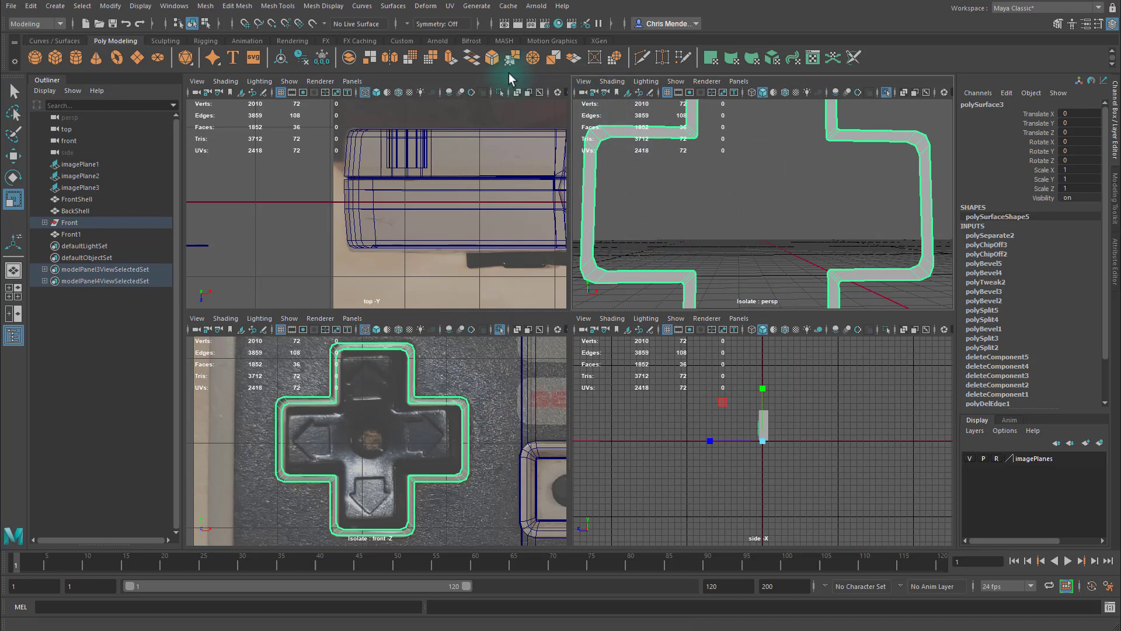
left_click(281, 57)
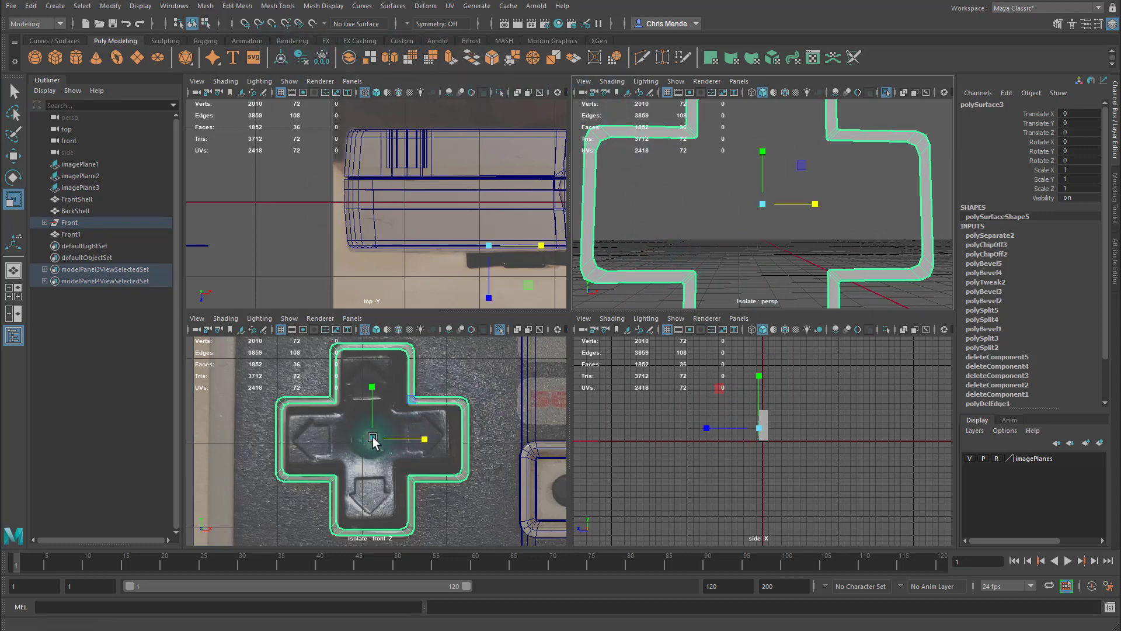
left_click_drag(372, 442, 373, 442)
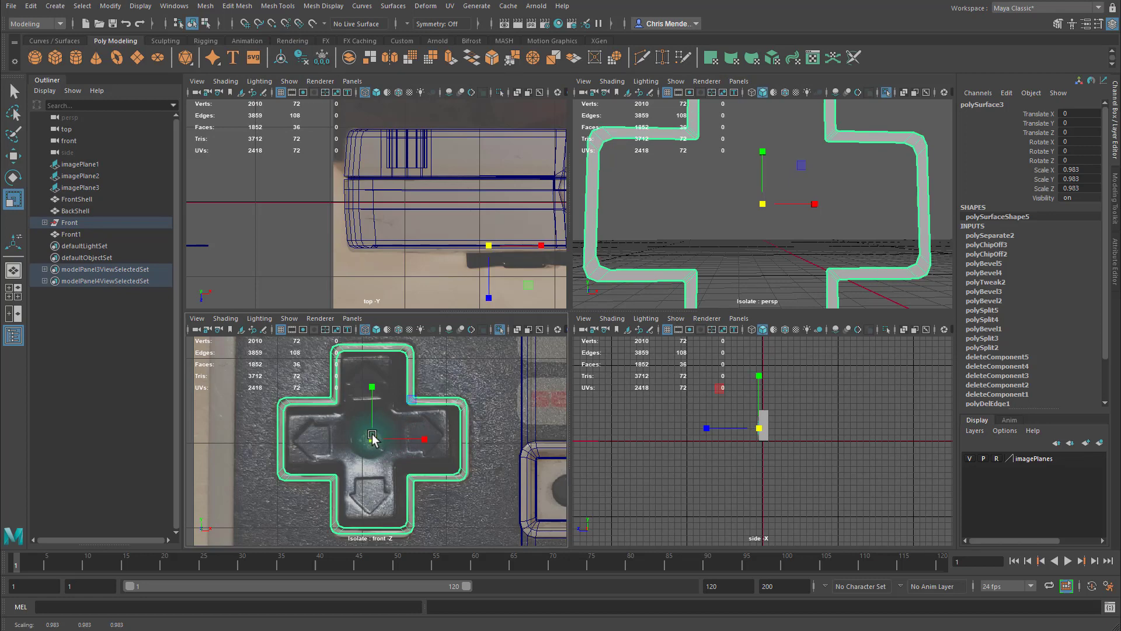
key("f")
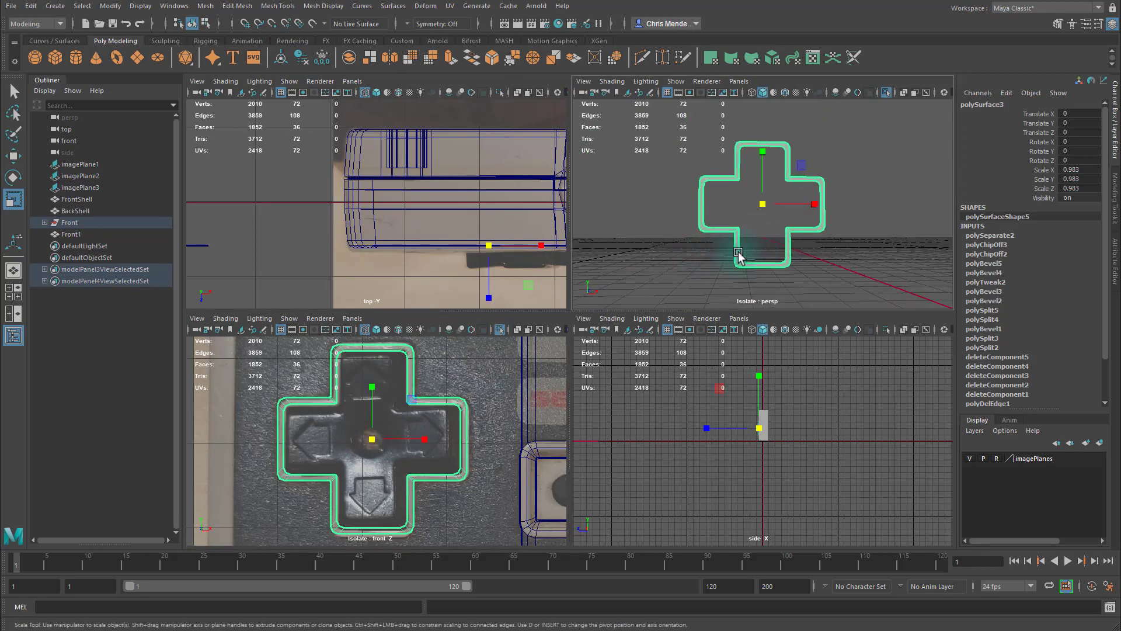
key("space")
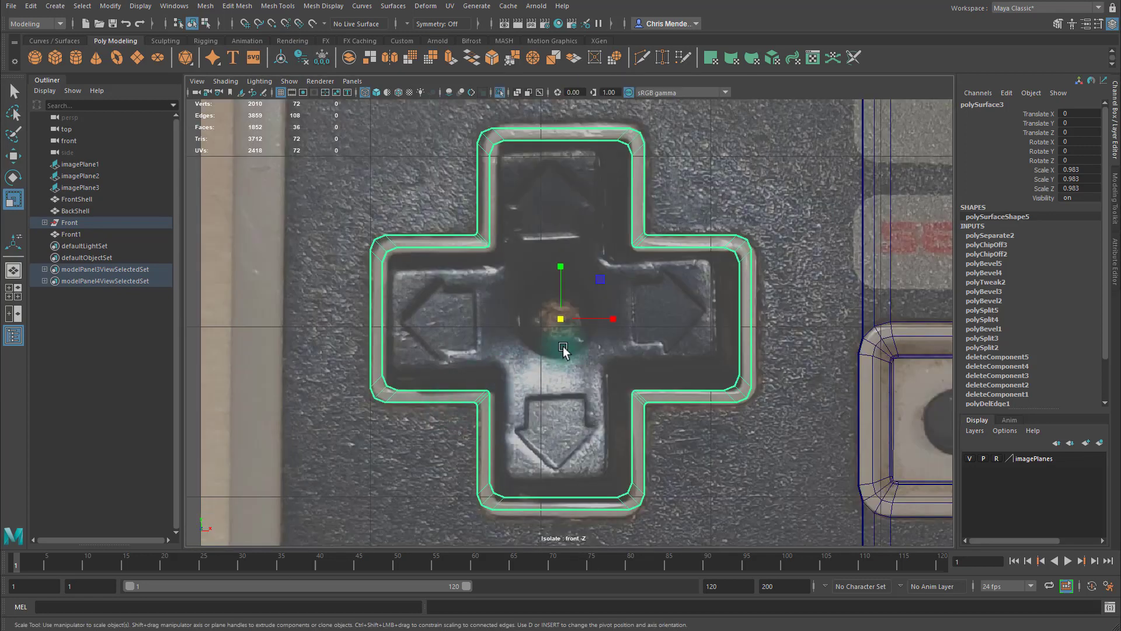
key("space")
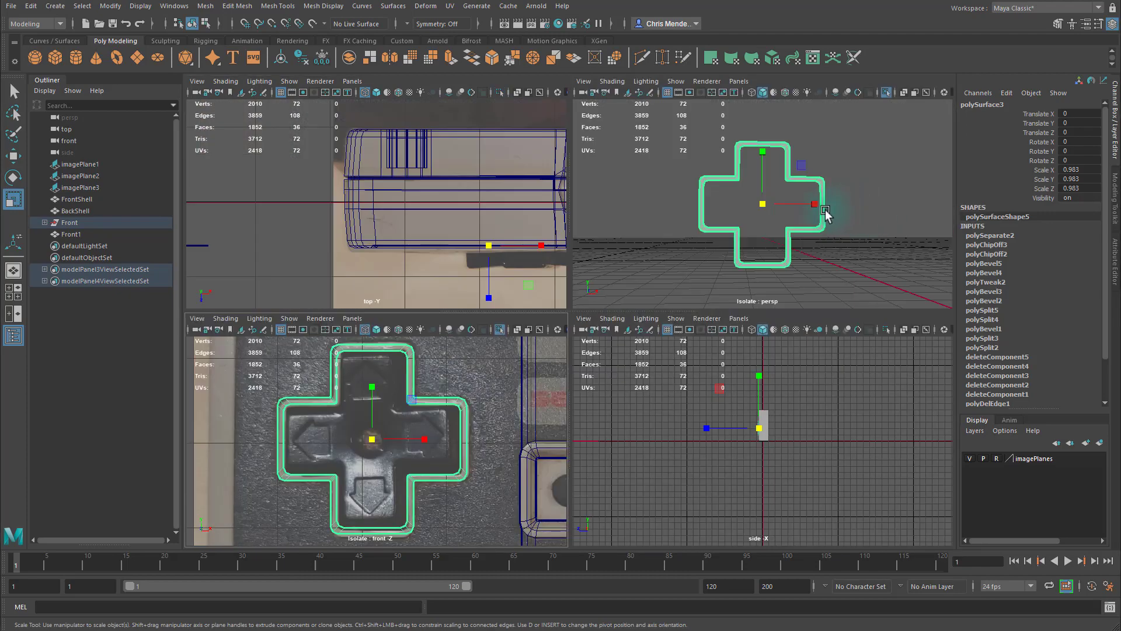
Extrude the faces of the D-pad rim slightly along its depth axis to give the ring thickness.
key("space")
left_click_drag(800, 237, 655, 283, "alt")
key("ctrl+e")
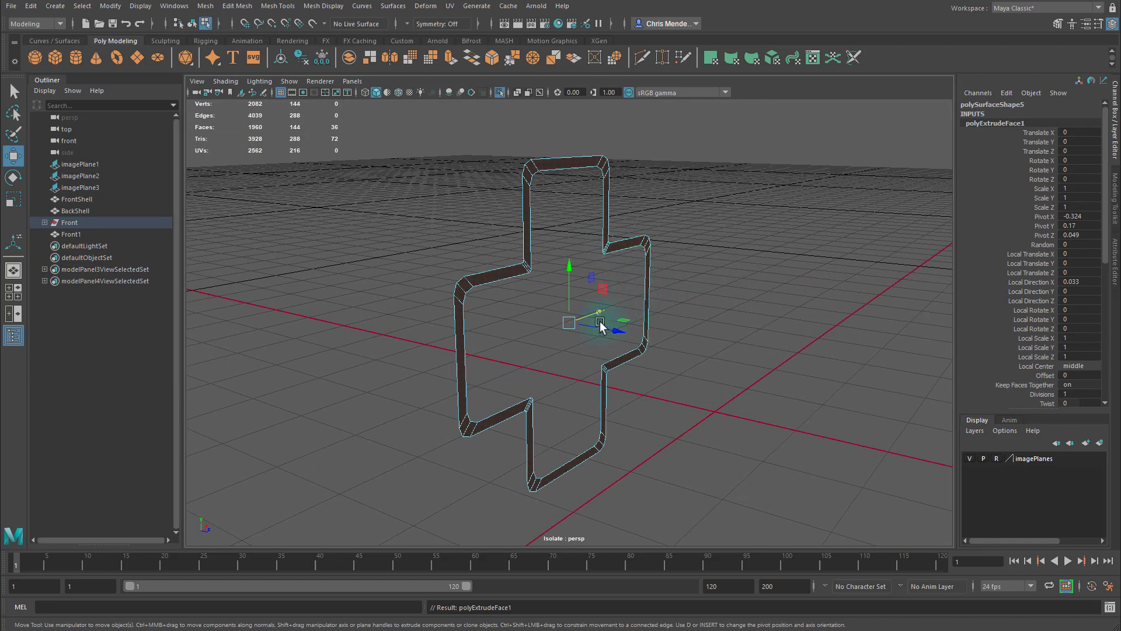
left_click_drag(601, 321, 619, 336)
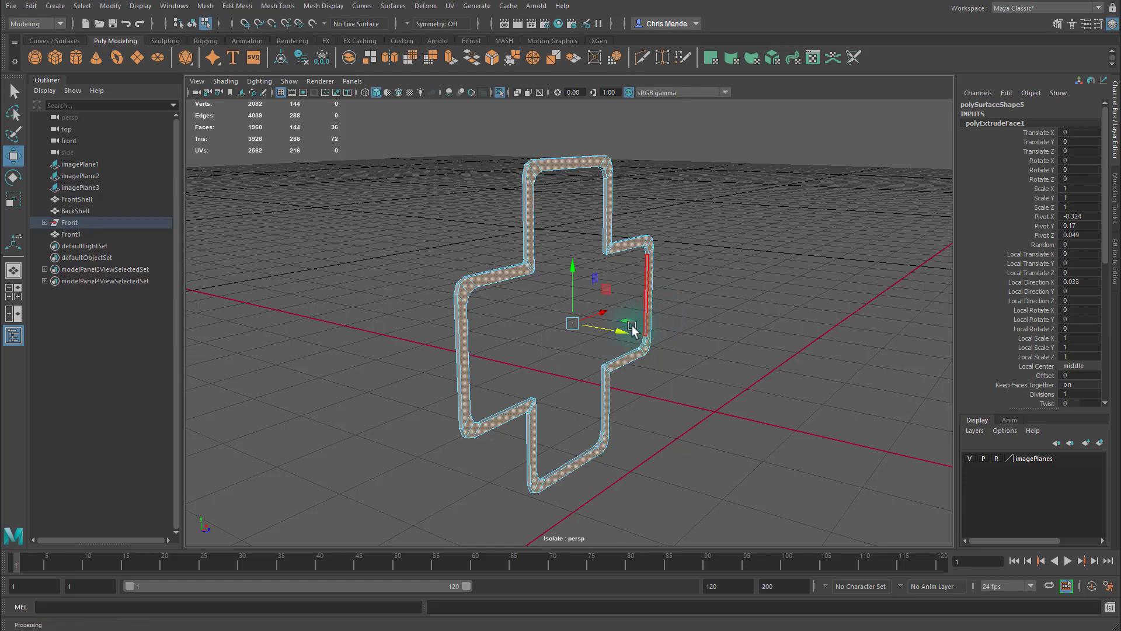
left_click_drag(628, 328, 594, 314, "alt")
scroll(594, 314, "up", 5)
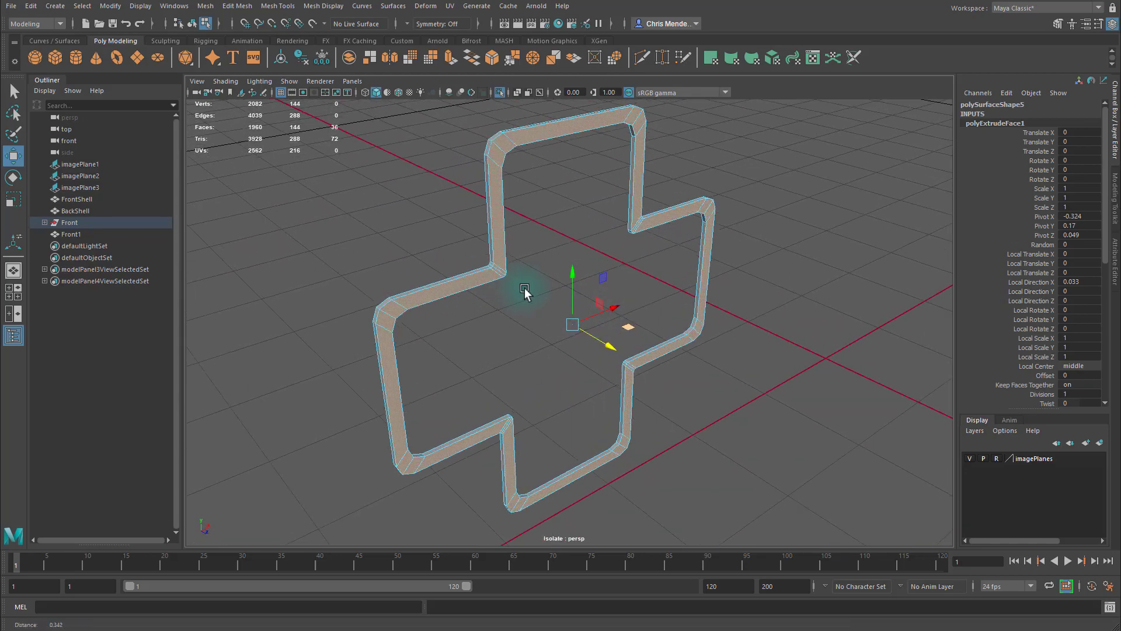
Bevel the inner and outer edge loops of the D-pad rim's front face with a fraction of 0.5 and 1 segment.
left_click(450, 267)
double_click(425, 291)
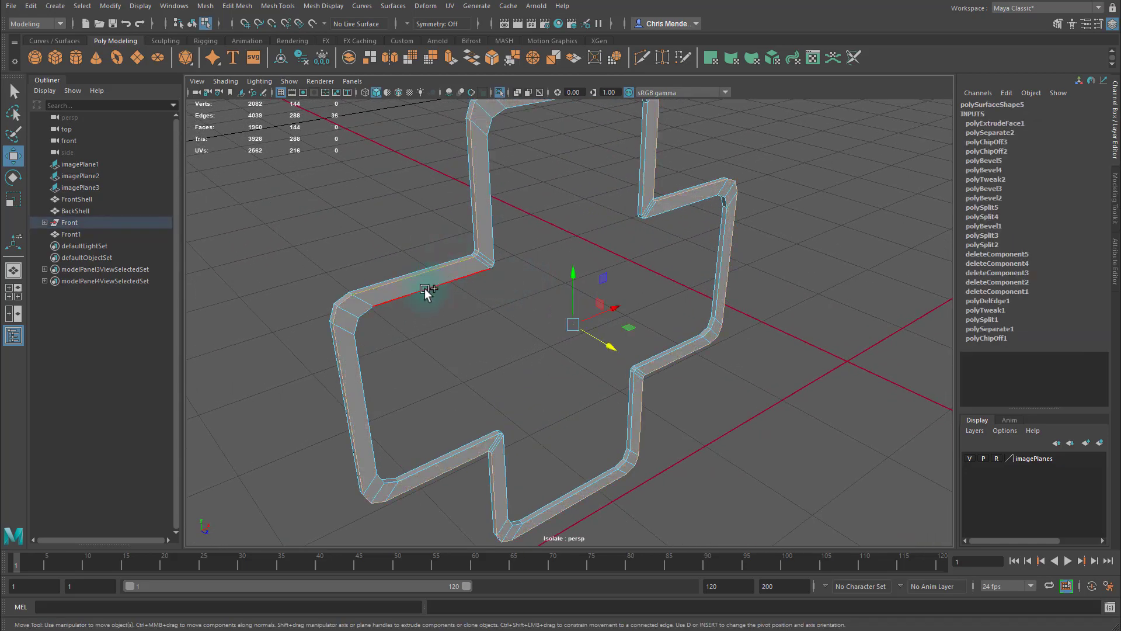
left_click(492, 57)
left_click_drag(578, 234, 717, 262, "alt")
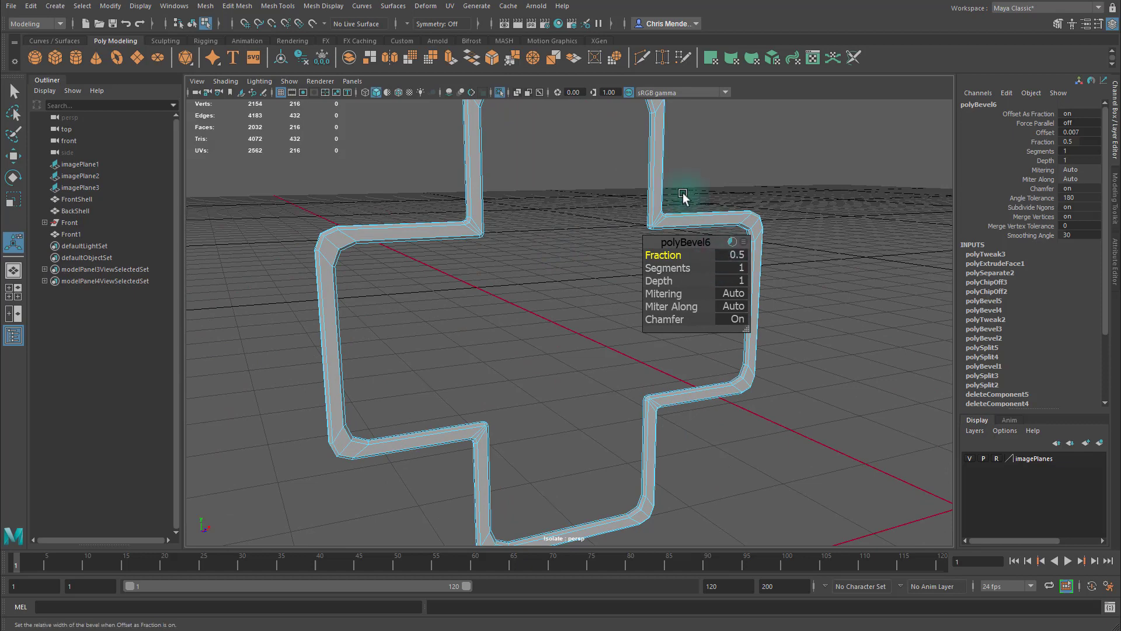
key("F8")
key("q")
left_click(706, 205)
scroll(708, 233, "down", 5)
scroll(653, 268, "up", 2)
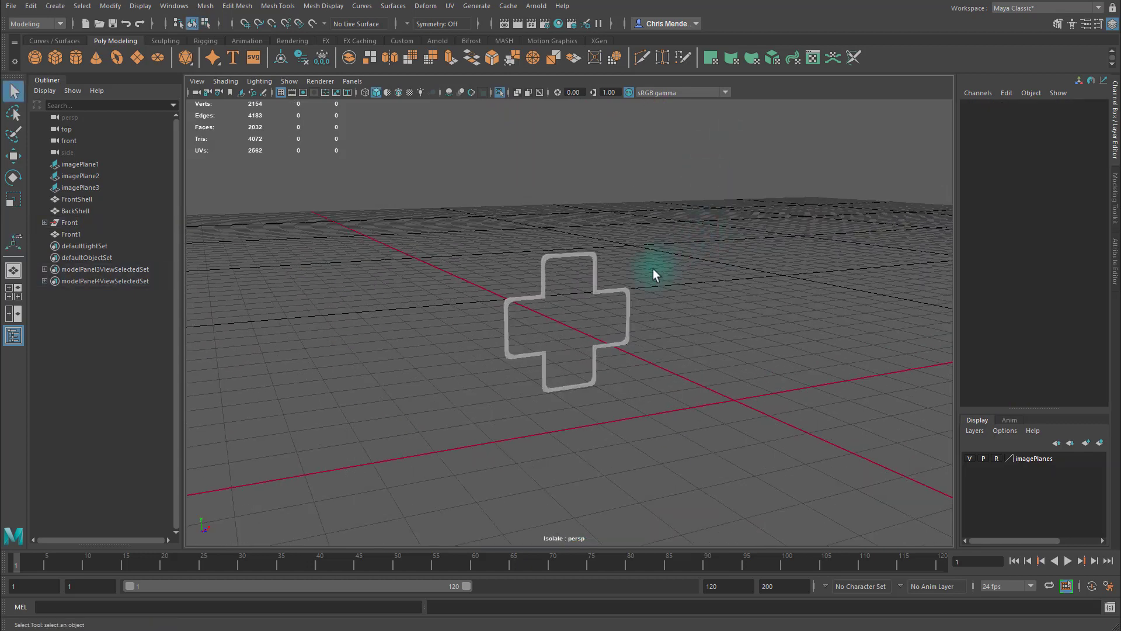
Exit the isolated view and delete the leftover sliced front plate section beside the D-pad rim.
key("ctrl+1")
scroll(629, 299, "down", 2)
left_click(701, 278)
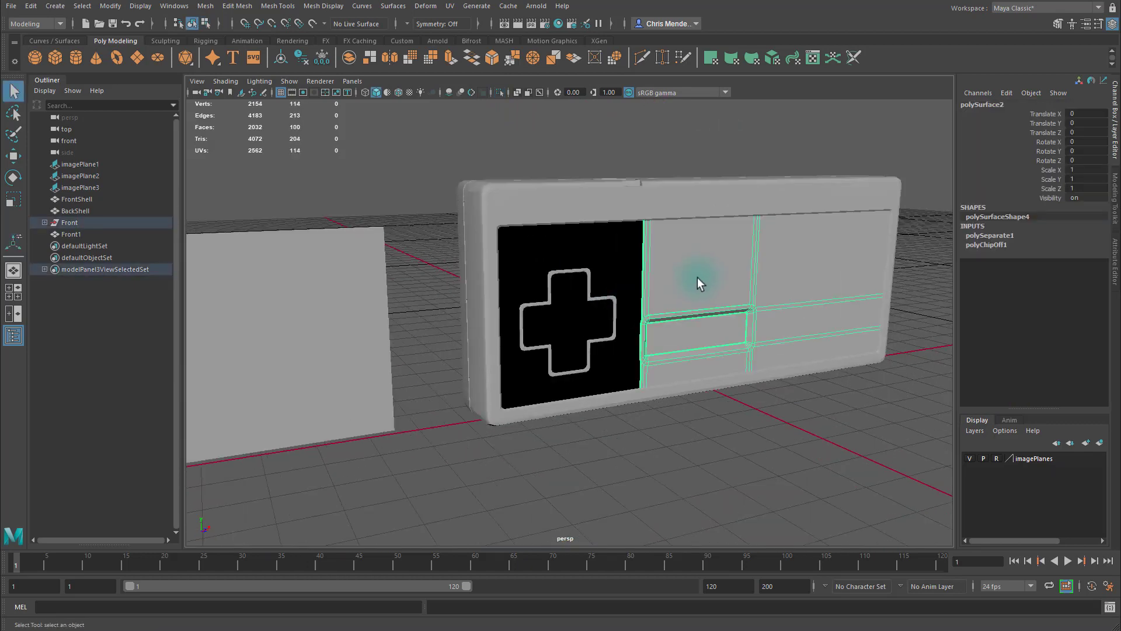
left_click(453, 274)
Set Translate X of the duplicate plate Front1 to 0 so it sits back in the controller shell.
left_click(403, 282)
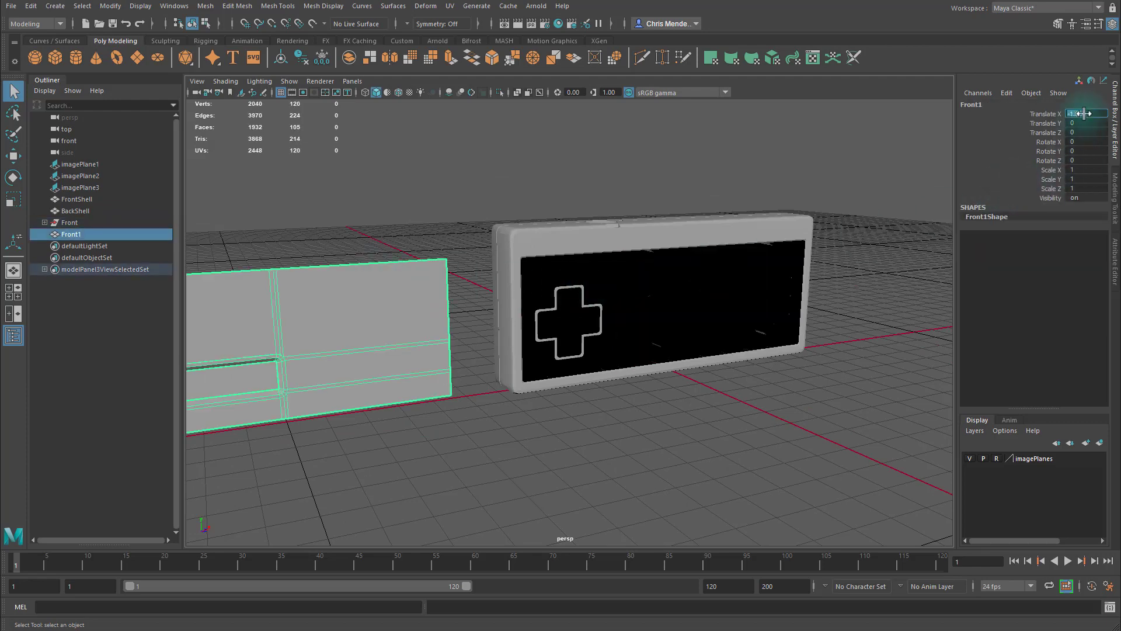
type("0")
key("Return")
left_click(756, 388)
left_click_drag(755, 388, 588, 321, "alt")
left_click(588, 321)
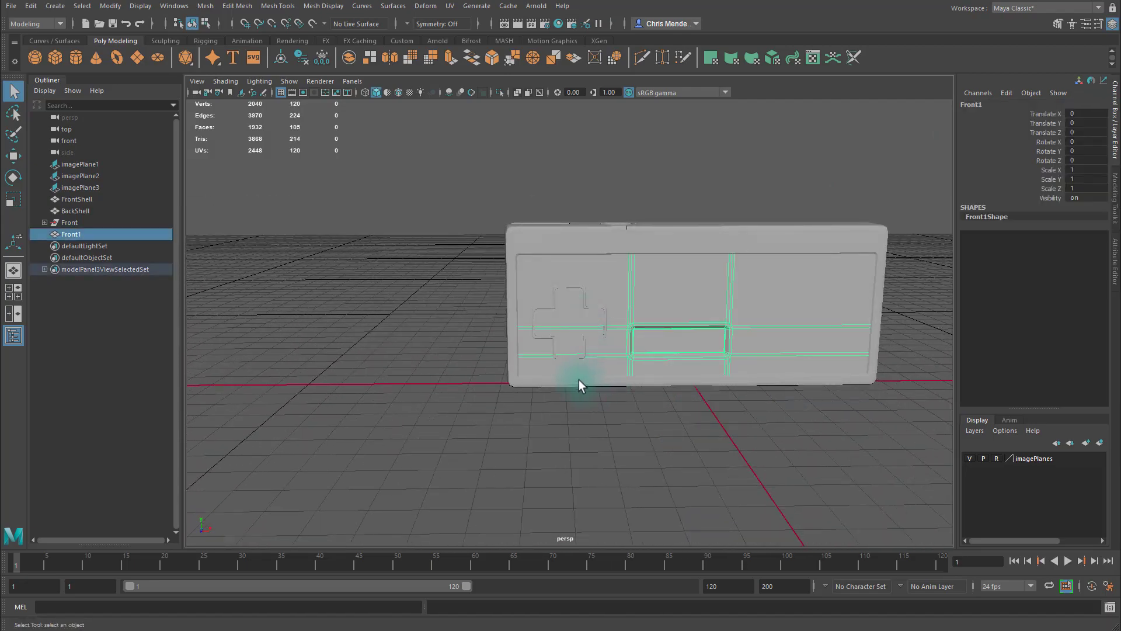
left_click_drag(580, 383, 676, 388, "alt")
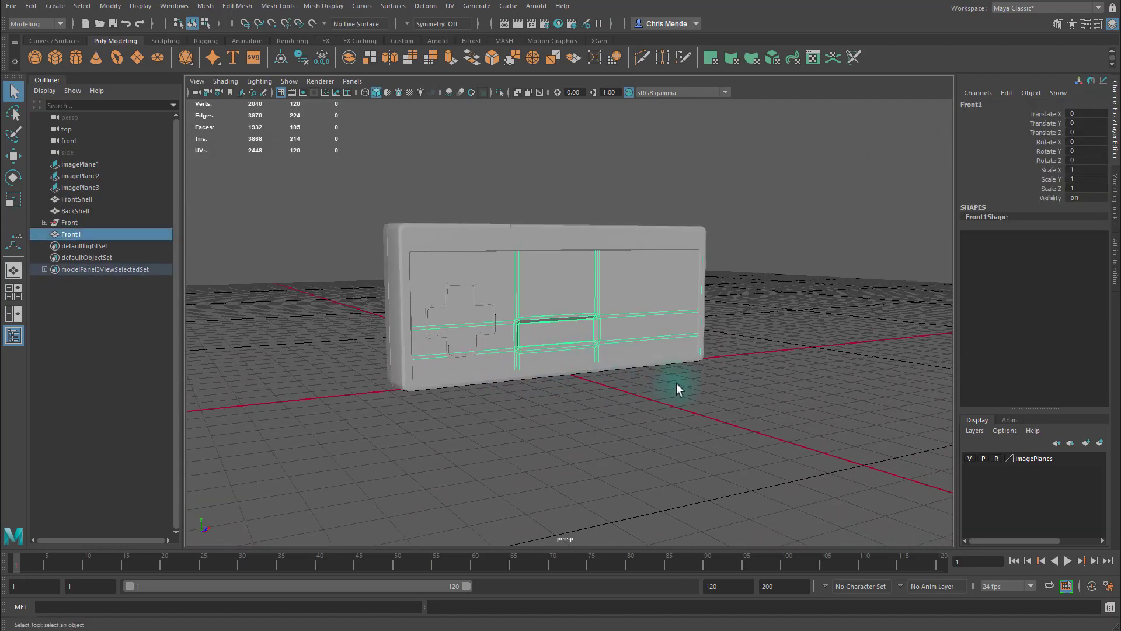